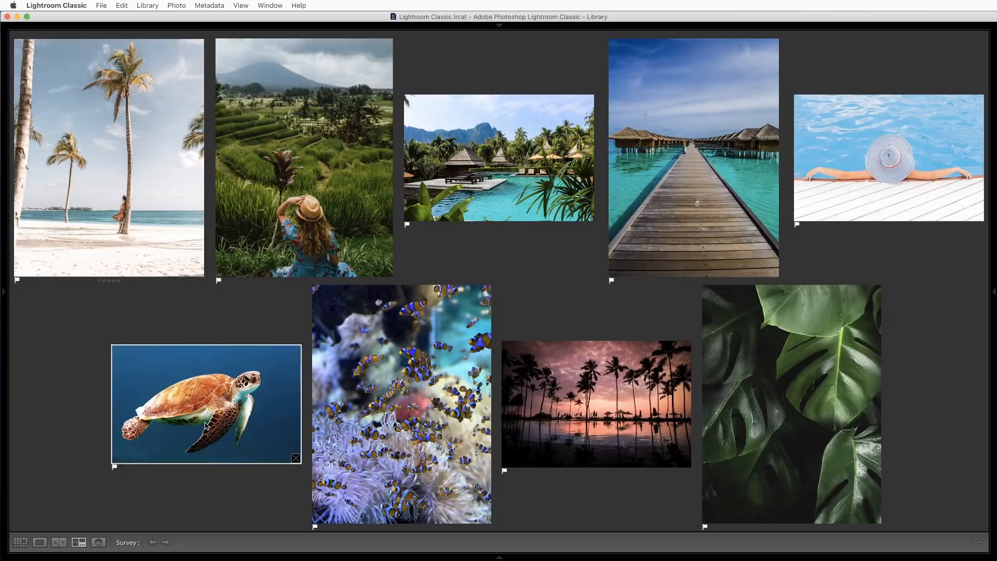
Narrow the five-star JPEG photos in the library to those with the Red label
key(5)
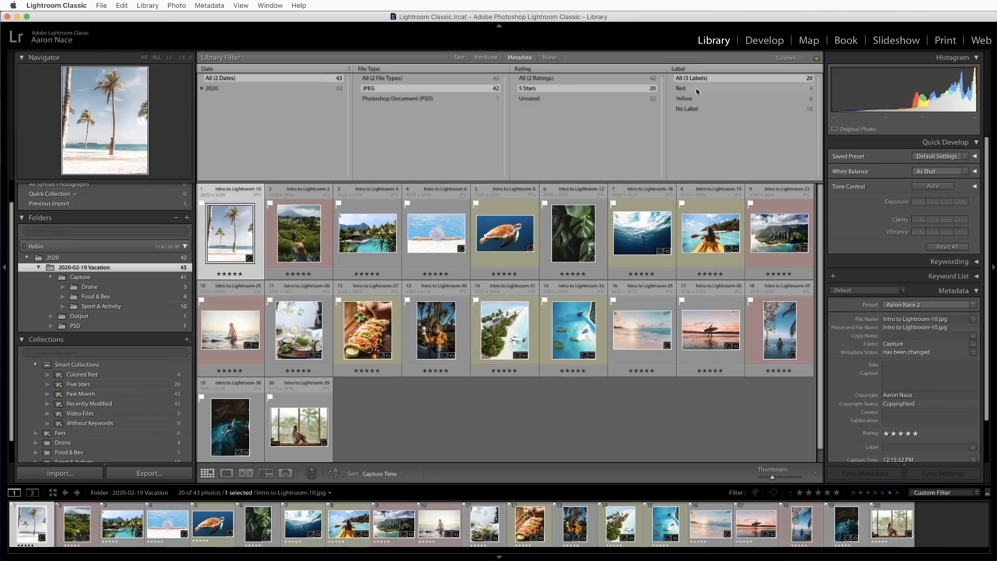
click(696, 88)
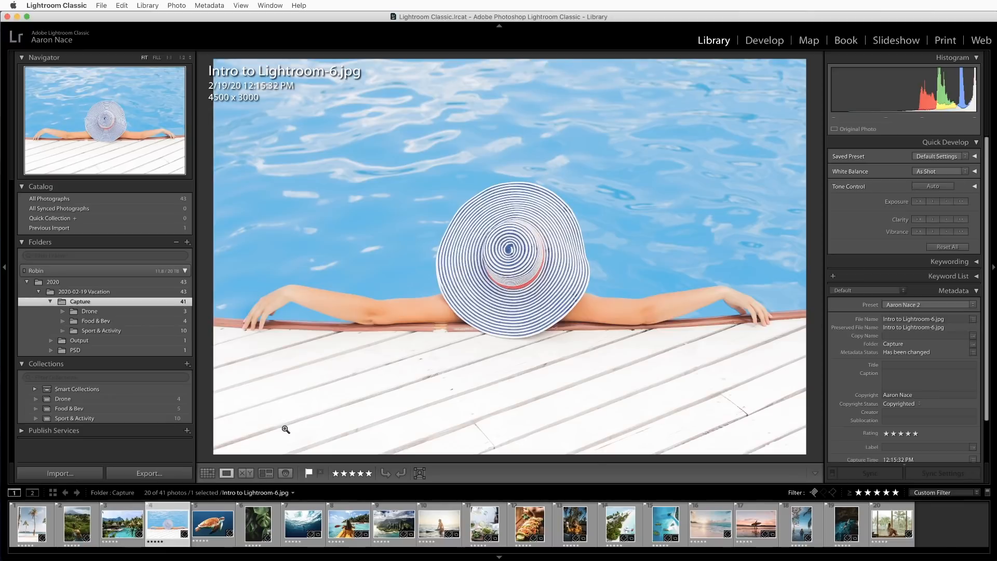
Compare Intro to Lightroom-12 side by side with the photo after it, and remove the sun hat pool photo from the survey
key(Right)
key(Right)
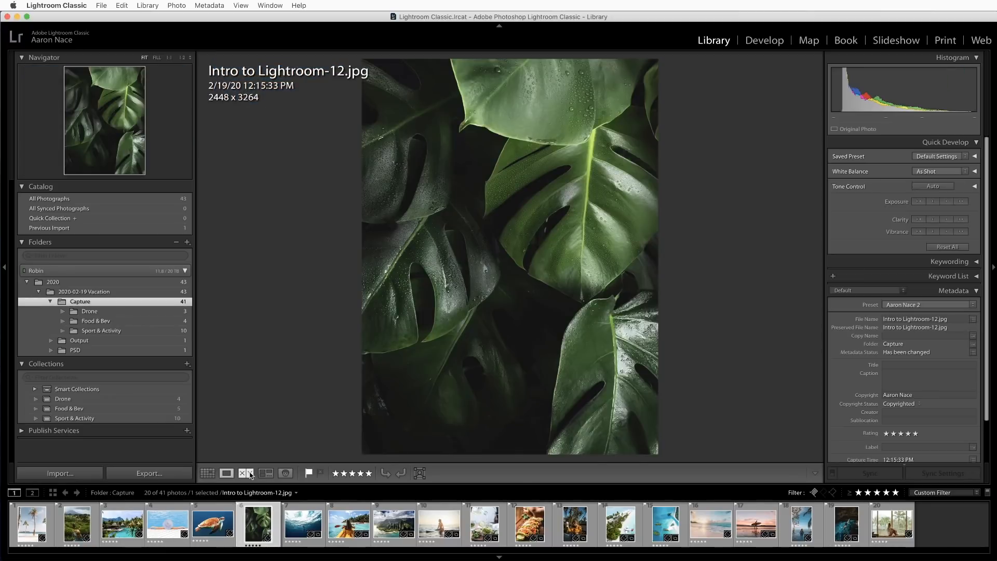
super+click(303, 524)
click(246, 473)
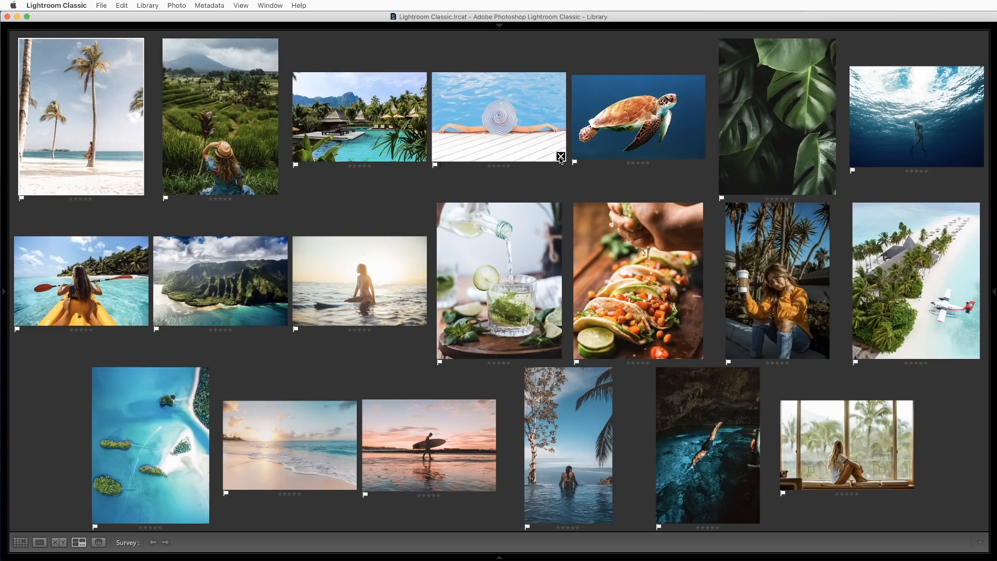
click(560, 156)
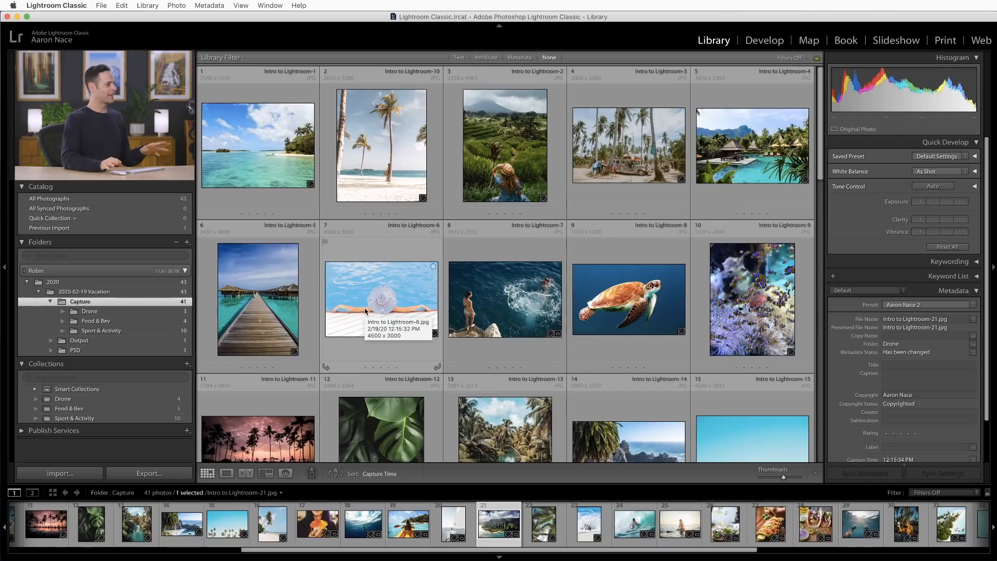
Look through the Capture photos and the contents of the Drone, Food & Bev, Sport & Activity, Output and PSD folders
click(455, 250)
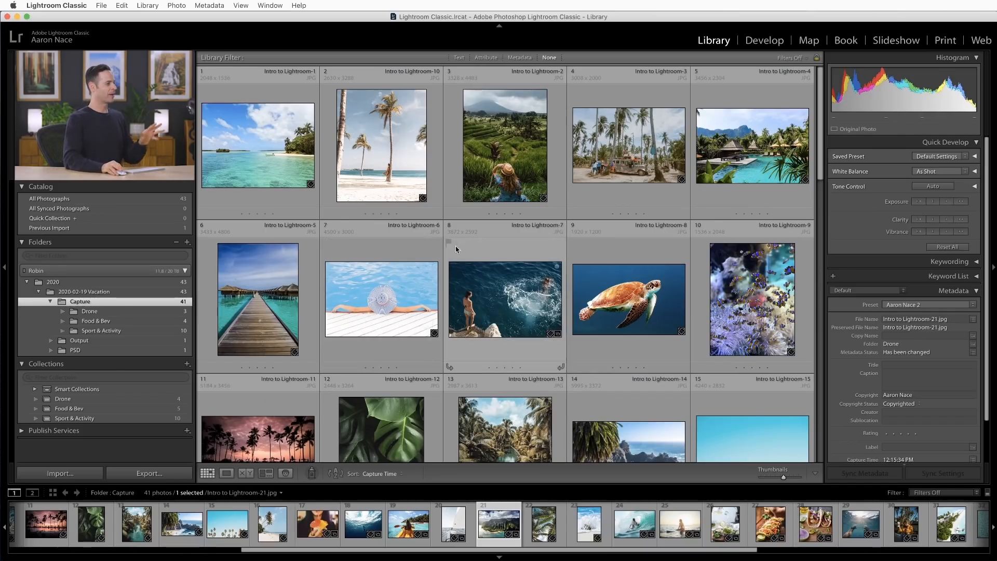
scroll(456, 250, down, 15)
scroll(457, 248, up, 15)
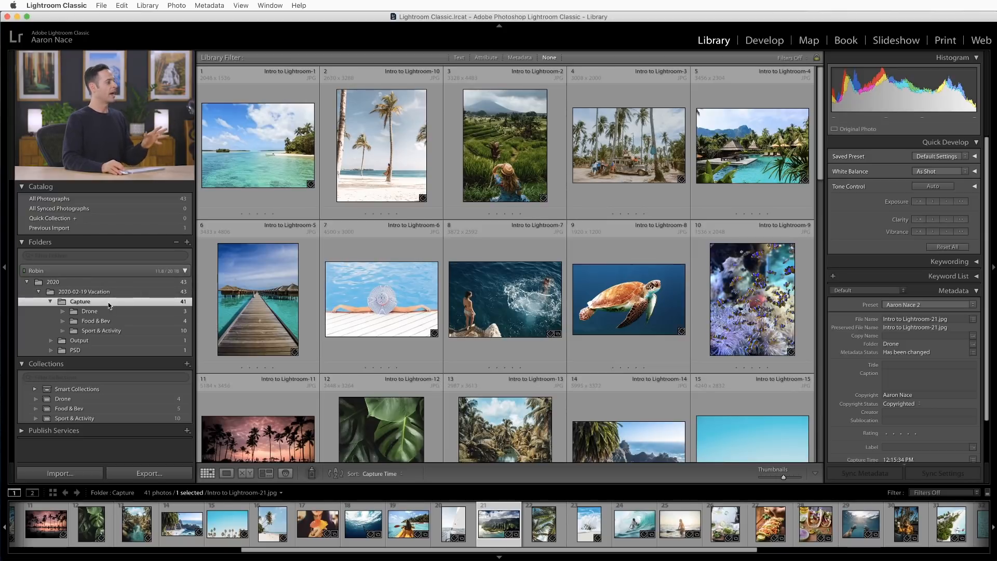
click(90, 312)
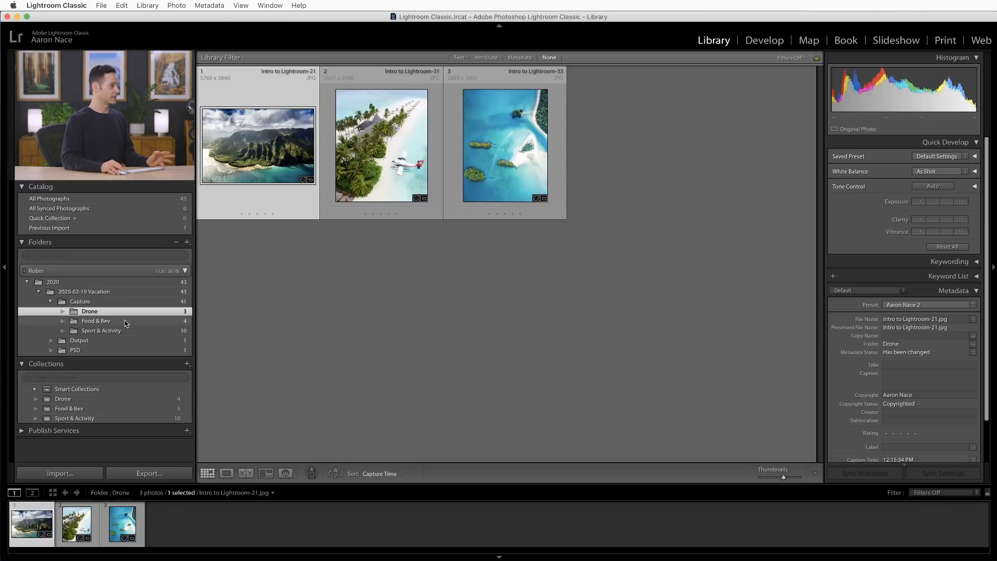
click(126, 322)
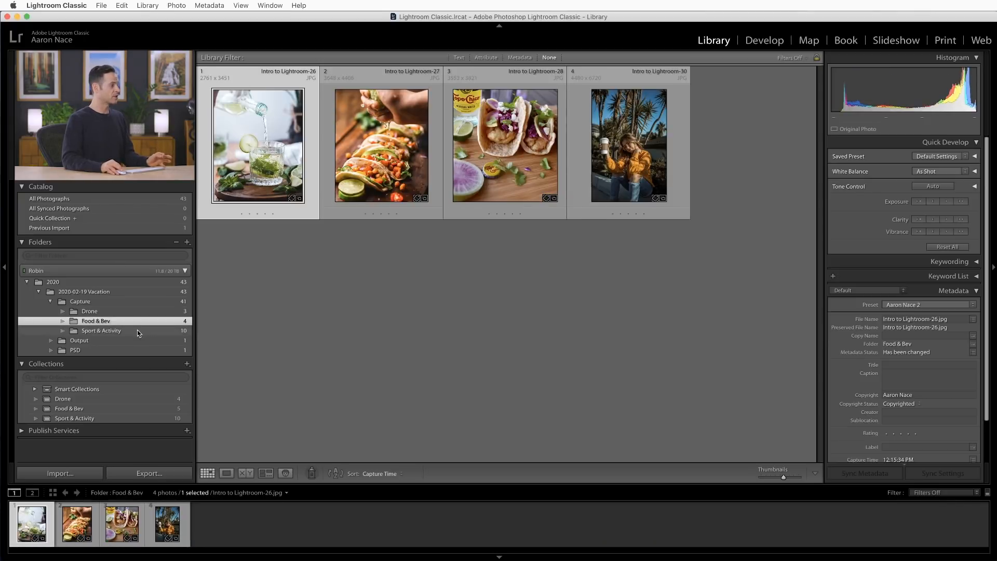
click(137, 331)
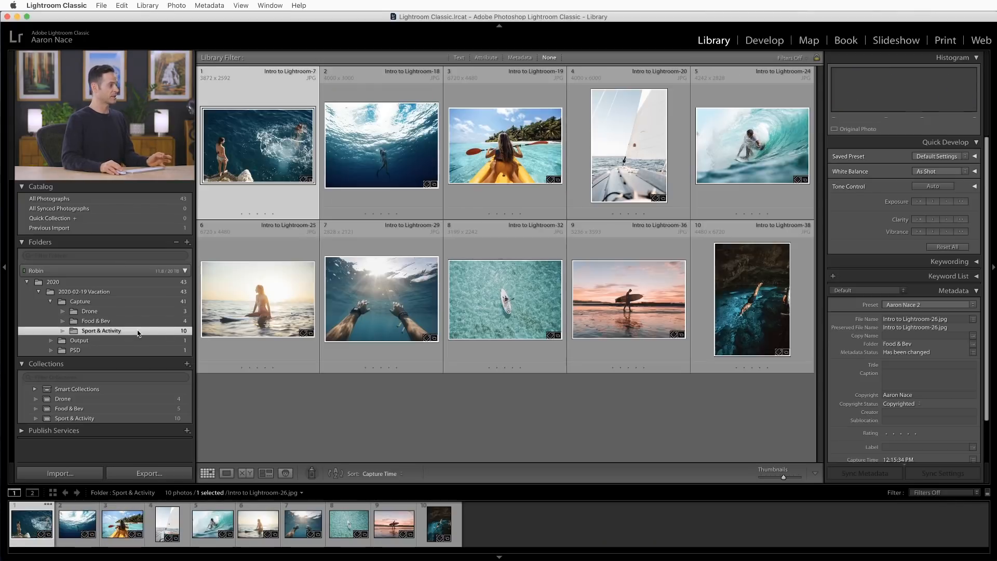
click(108, 344)
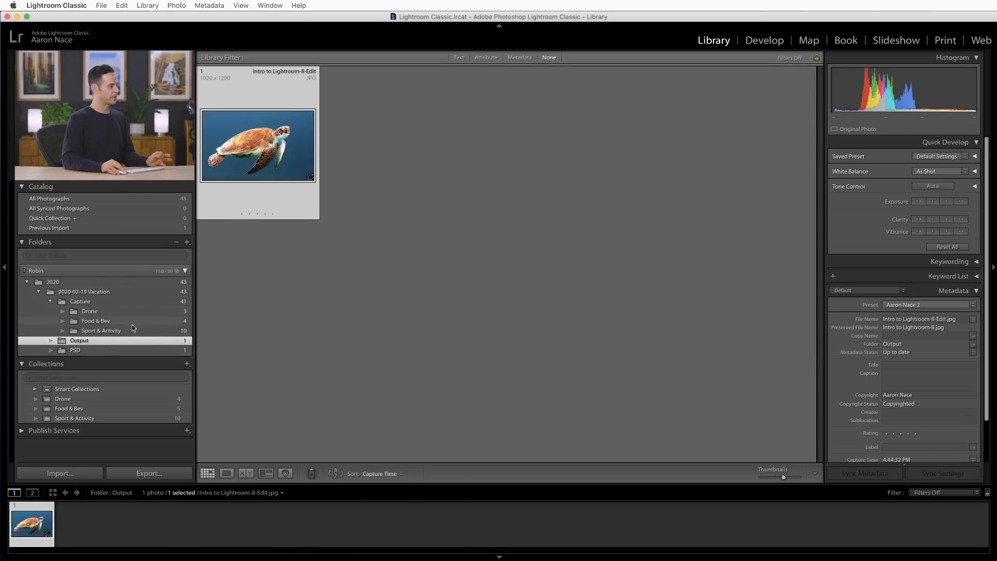
click(123, 350)
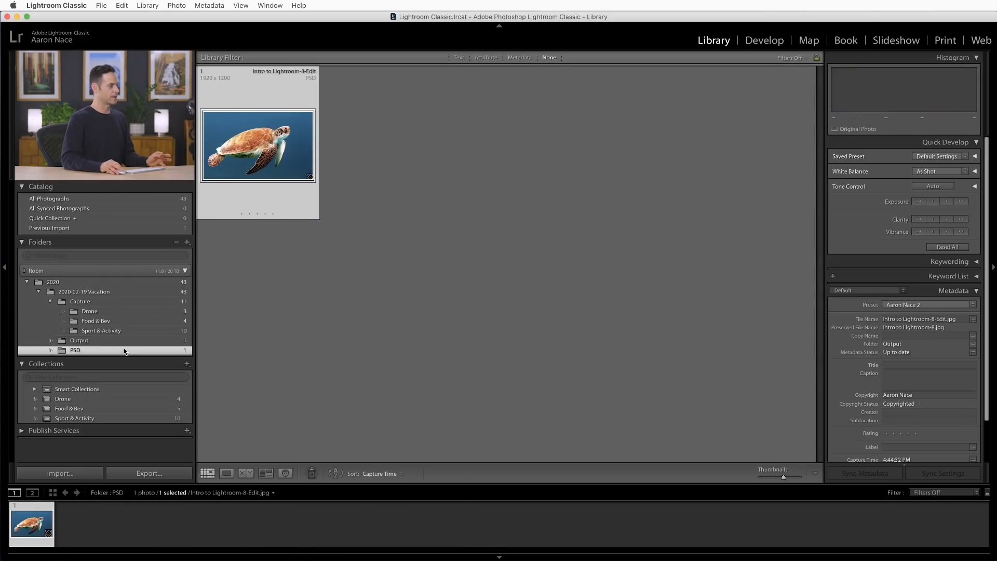
Show the Capture folder again and look over all its photos in the grid
click(114, 302)
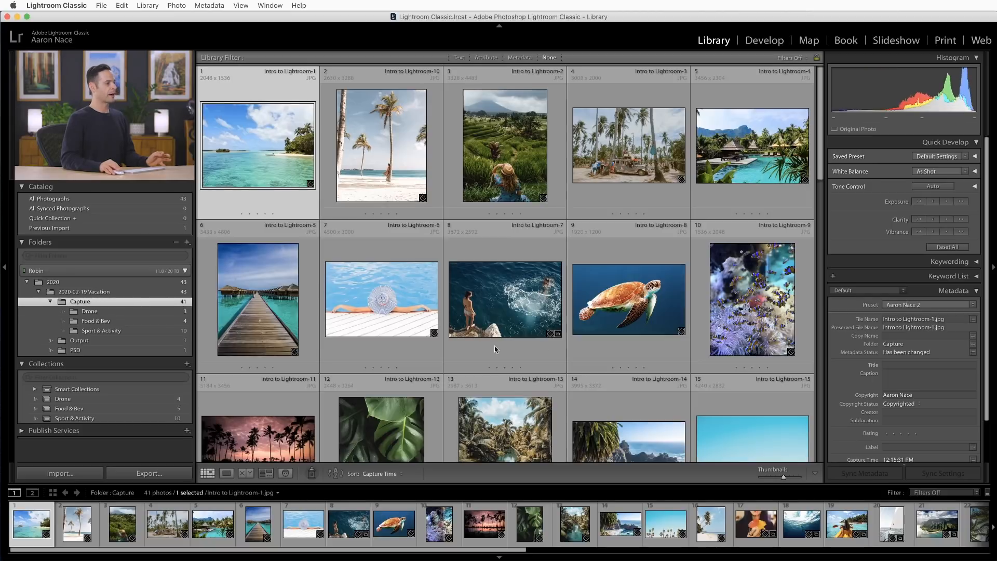
scroll(418, 270, down, 10)
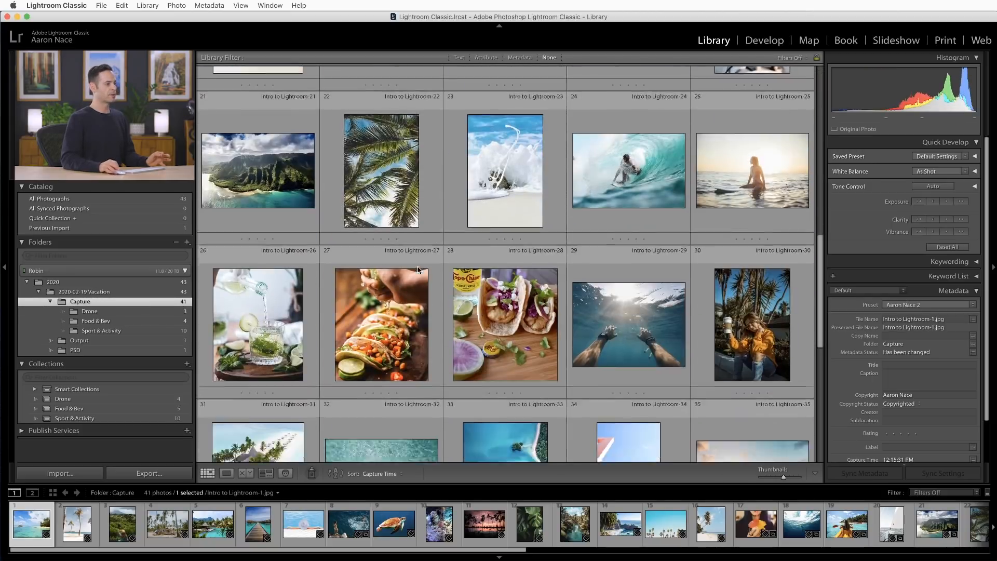
scroll(418, 270, up, 10)
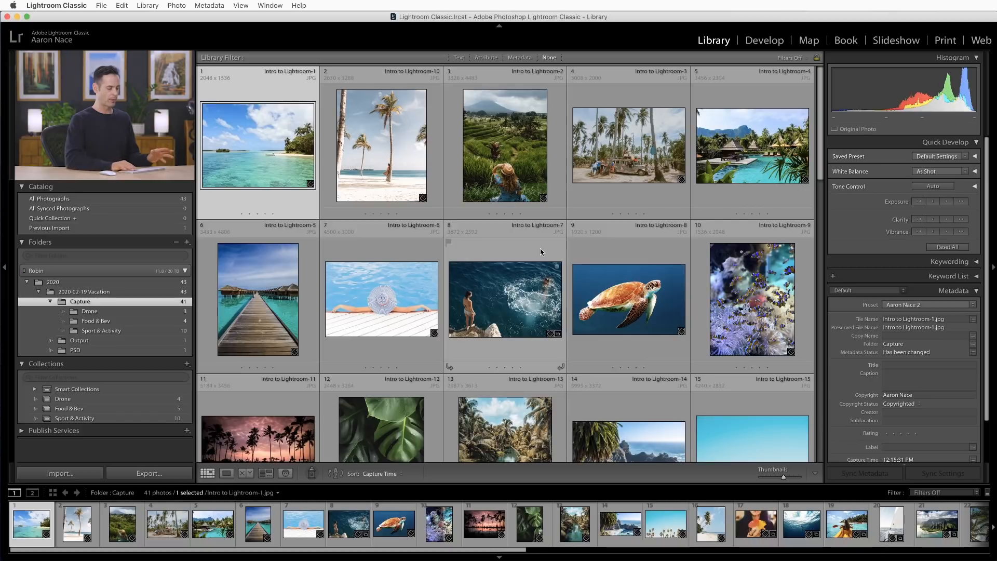
Shrink the grid thumbnails and enlarge them again until four photos fit per row
key(minus)
key(minus)
key(minus)
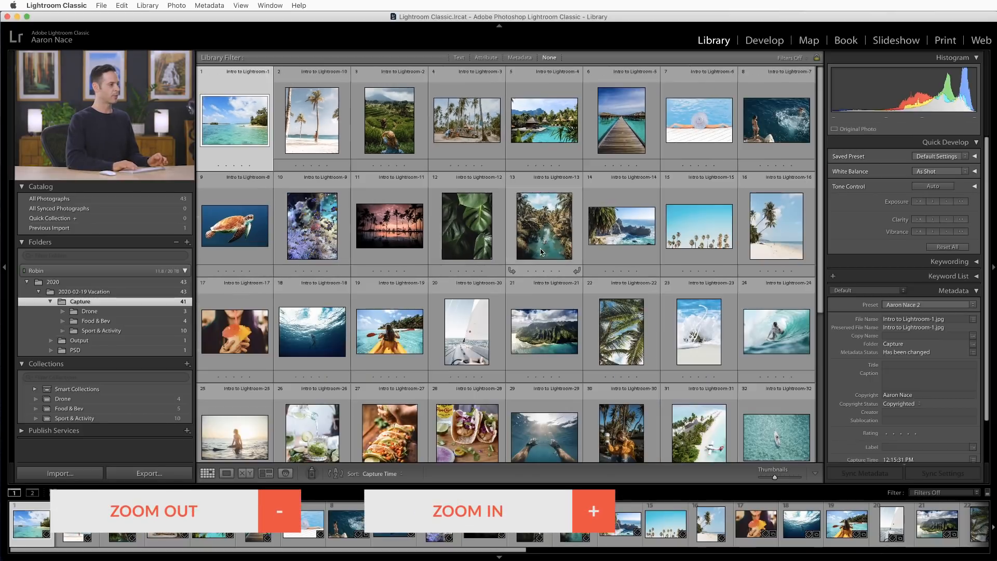
key(minus)
key(equal)
key(equal)
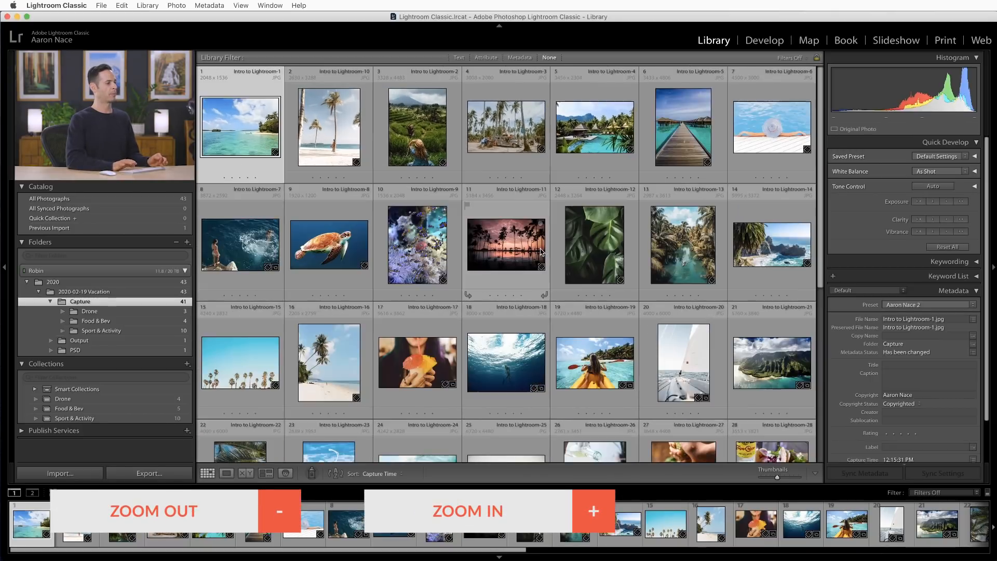
key(equal)
key(equal)
key(equal)
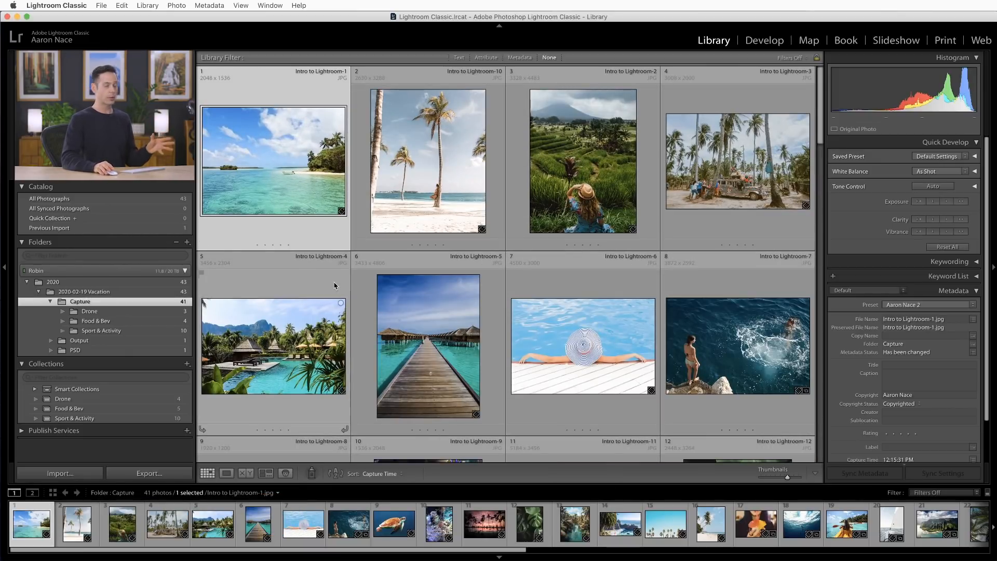
Switch between Loupe and Grid view, ending with Intro to Lightroom-1 enlarged in Loupe view
click(227, 474)
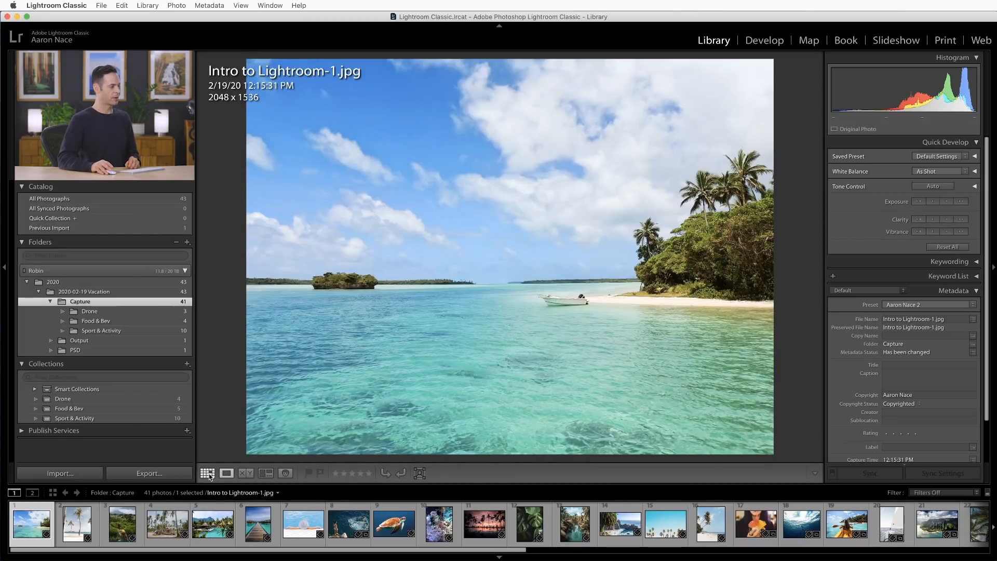
click(208, 474)
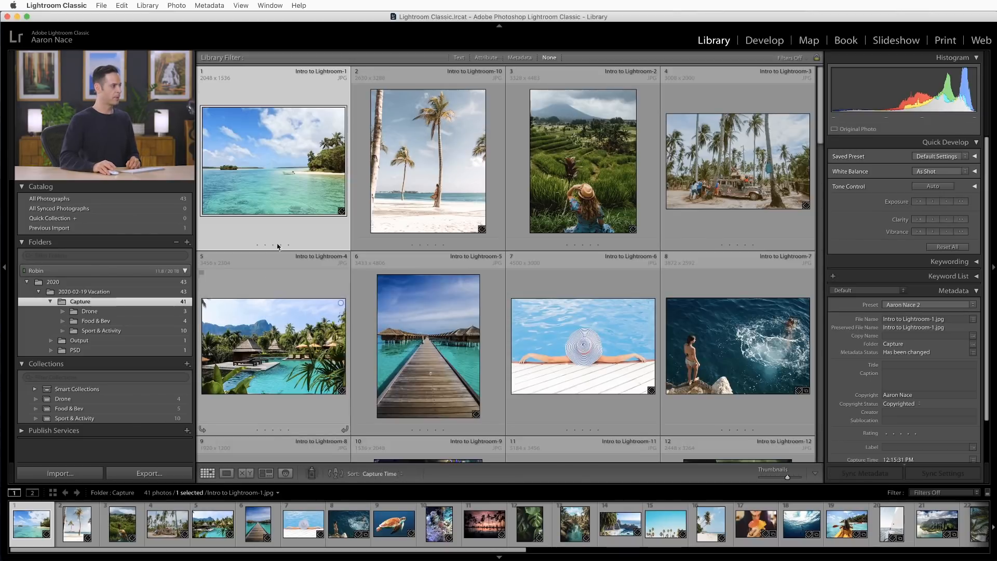
double_click(297, 159)
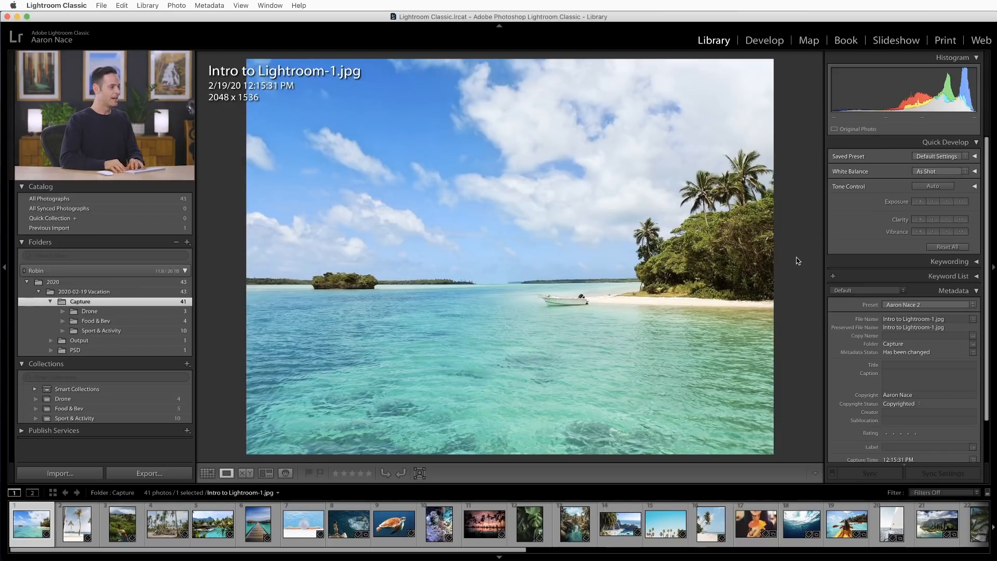
Look through the first few photos, the turtle and the clownfish in Loupe view, and return to Intro to Lightroom-1
key(Right)
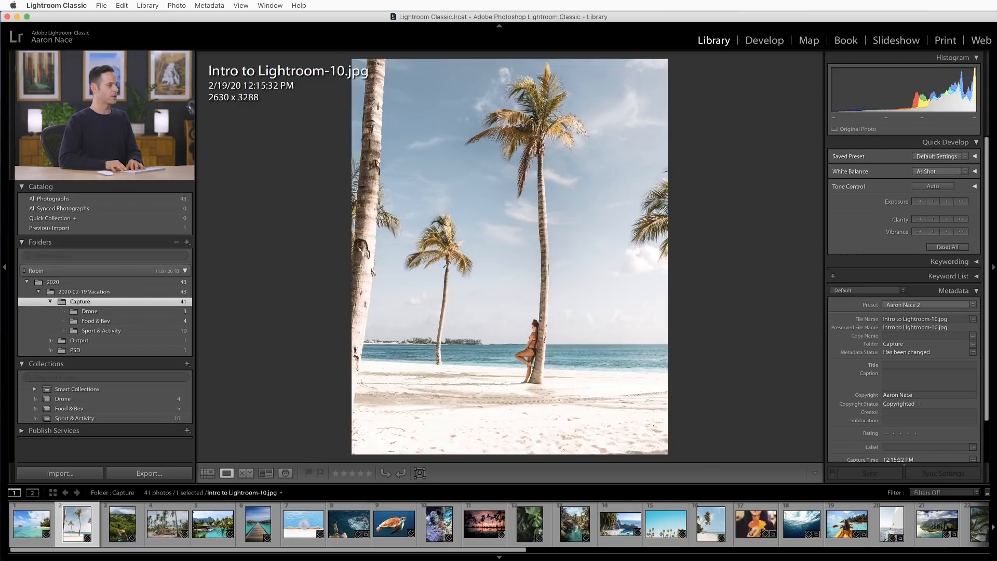
key(Left)
key(Right)
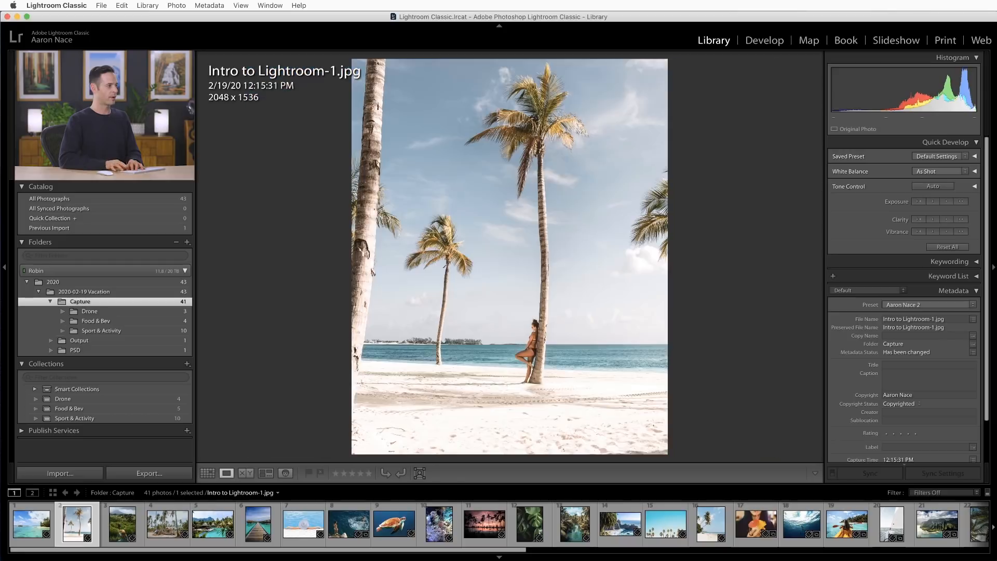
key(Right)
key(Left)
key(Left)
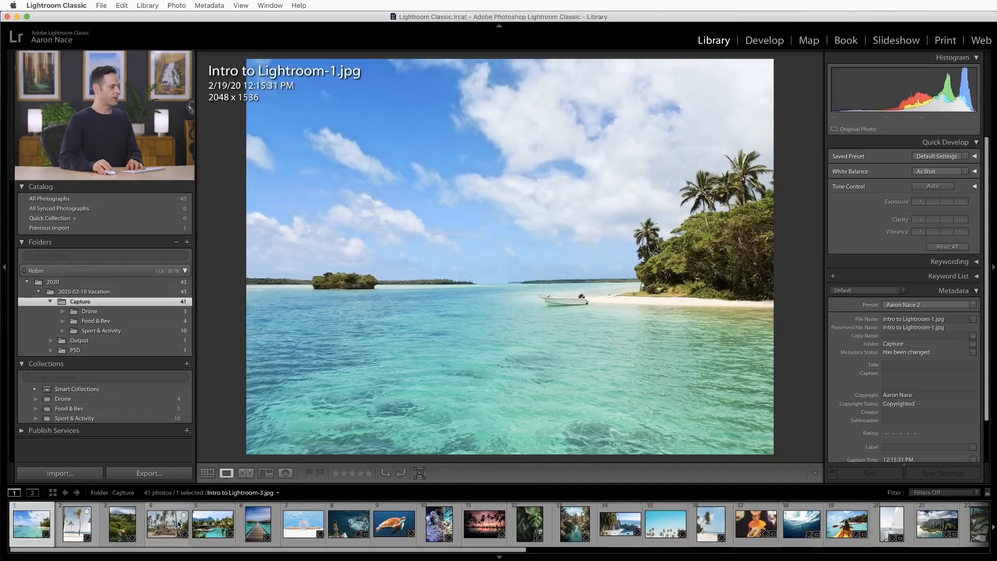
click(408, 529)
click(443, 528)
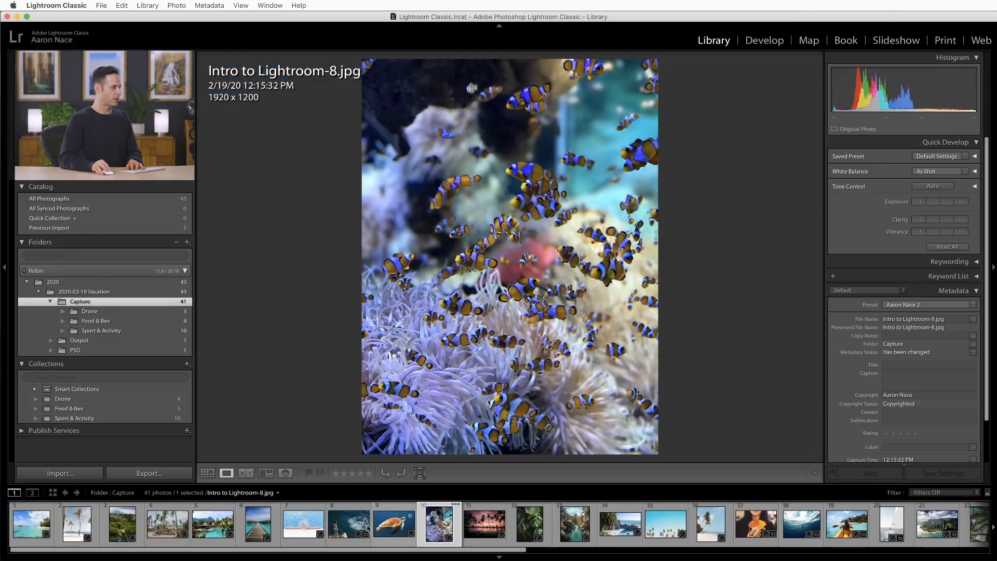
click(33, 525)
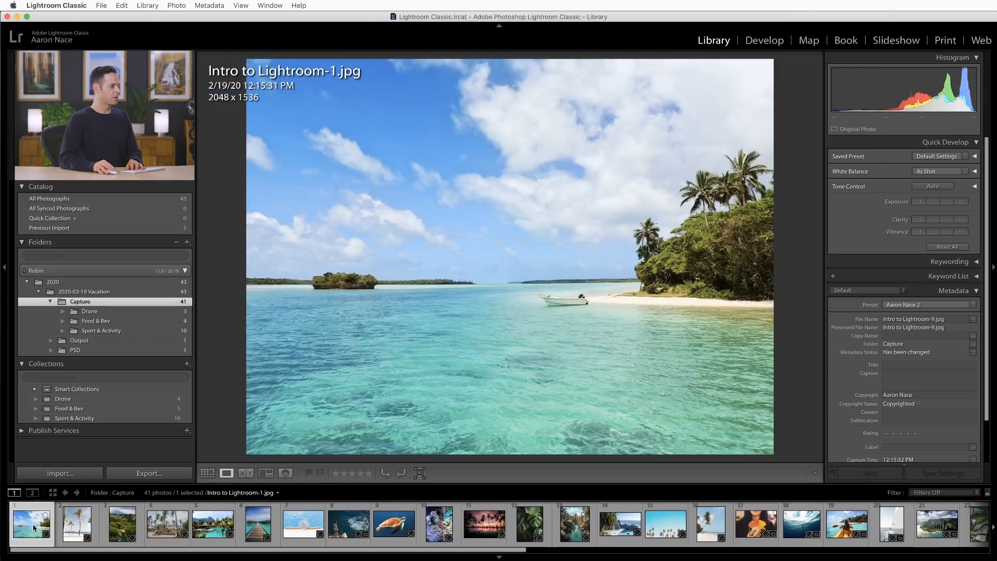
Flag Intro to Lightroom-10 and Intro to Lightroom-2 as picks, removing and reapplying the flag on the latter
click(60, 528)
key(p)
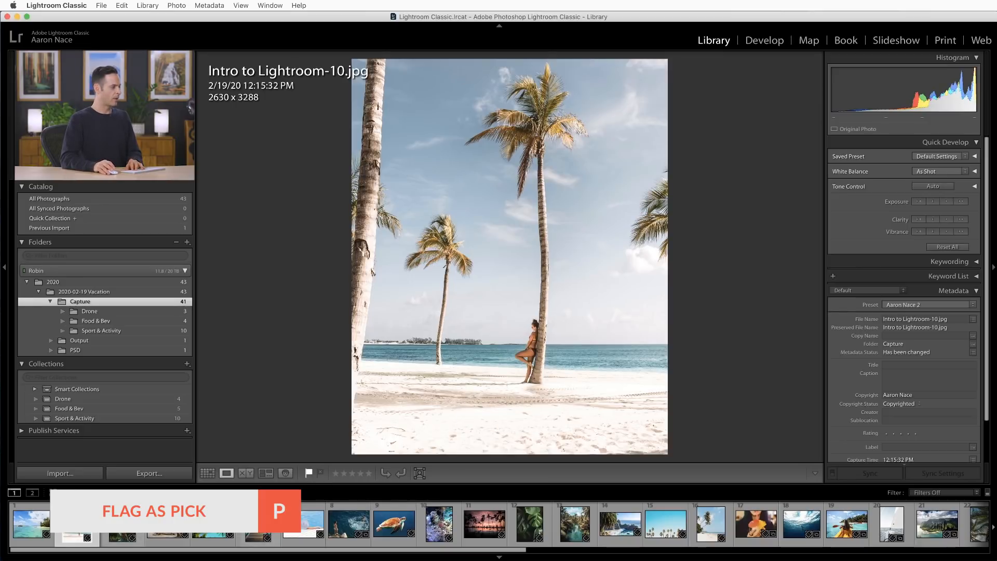
key(Right)
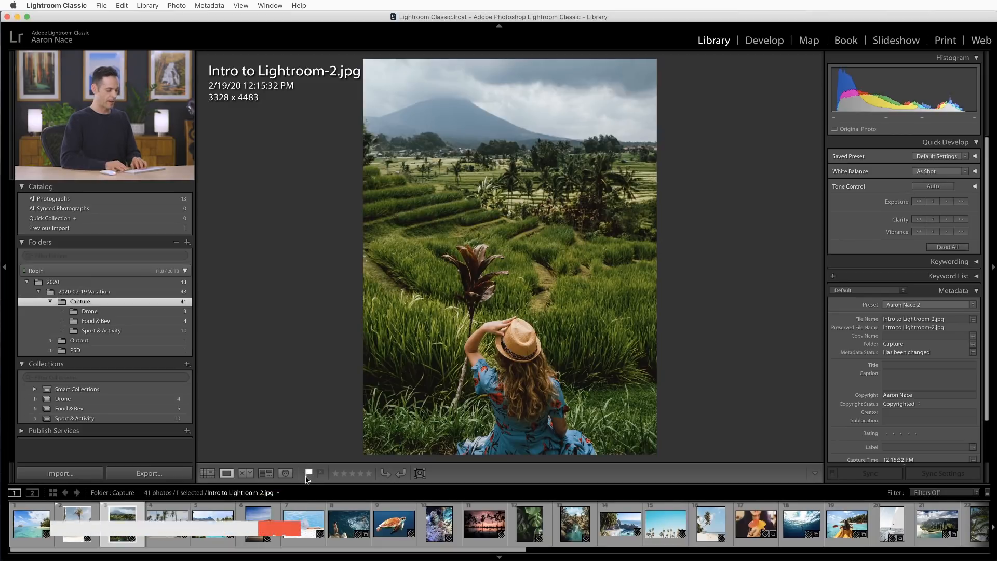
key(u)
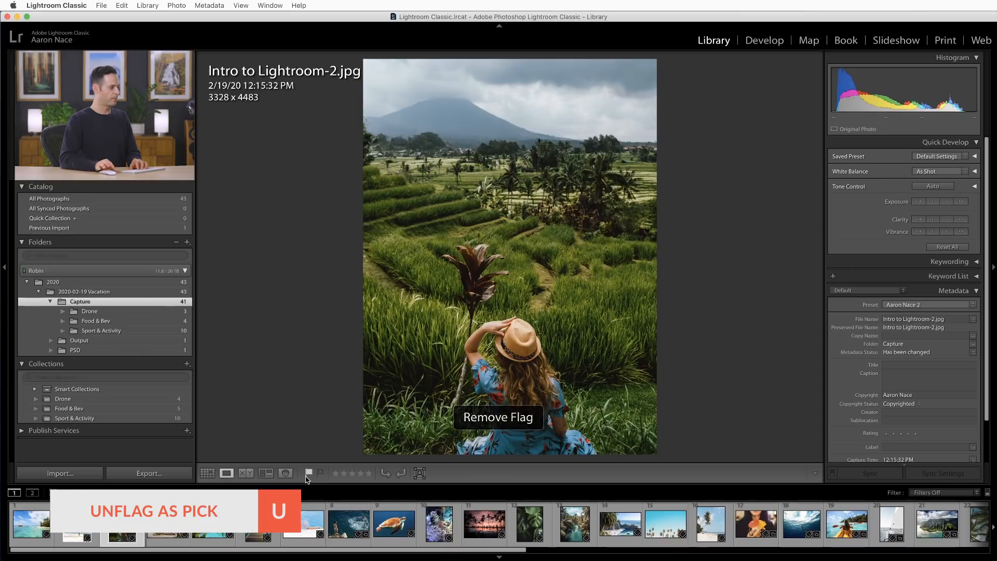
key(p)
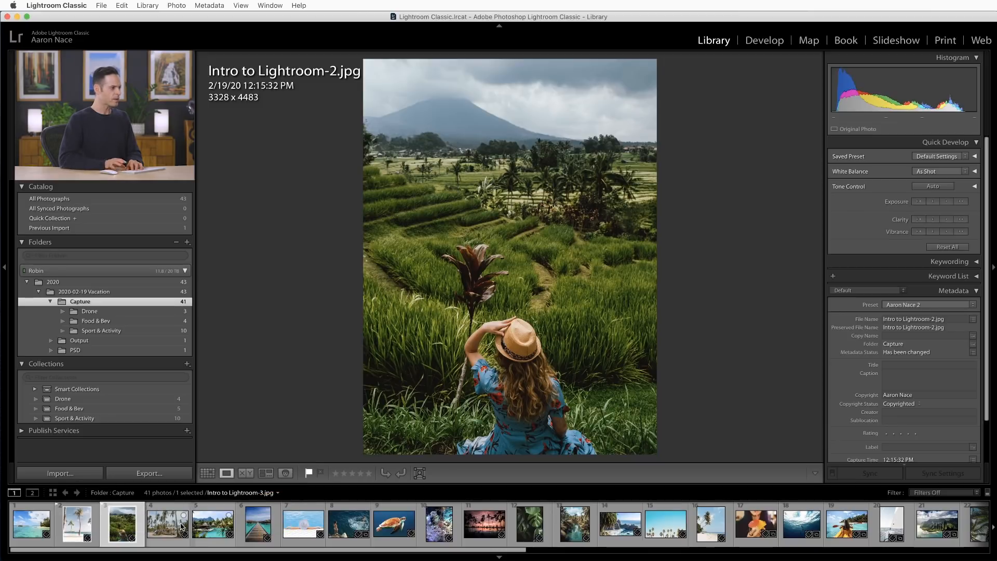
Skip Intro to Lightroom-3 and flag Intro to Lightroom-4 and Intro to Lightroom-5 as picks
key(Right)
key(Right)
key(Right)
key(Left)
key(p)
key(Right)
key(p)
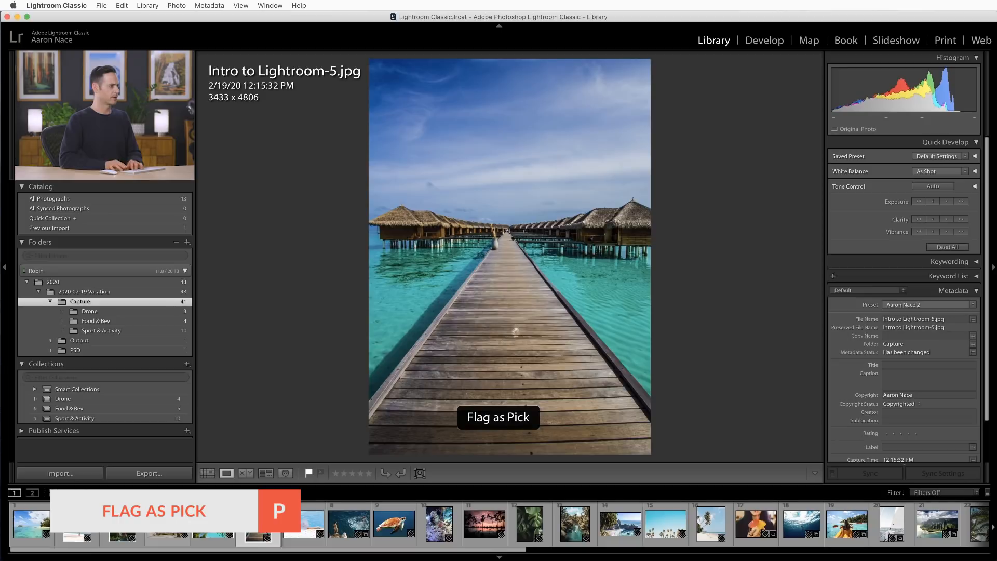
Check the sun hat pool photo, Intro to Lightroom-6, against the next photo and flag it as a pick
key(Right)
key(Right)
key(Left)
key(p)
Skip Intro to Lightroom-7 and flag the turtle and clownfish photos, Intro to Lightroom-8 and Intro to Lightroom-9, as picks
key(Right)
key(Right)
key(Right)
key(Left)
key(p)
key(Right)
key(p)
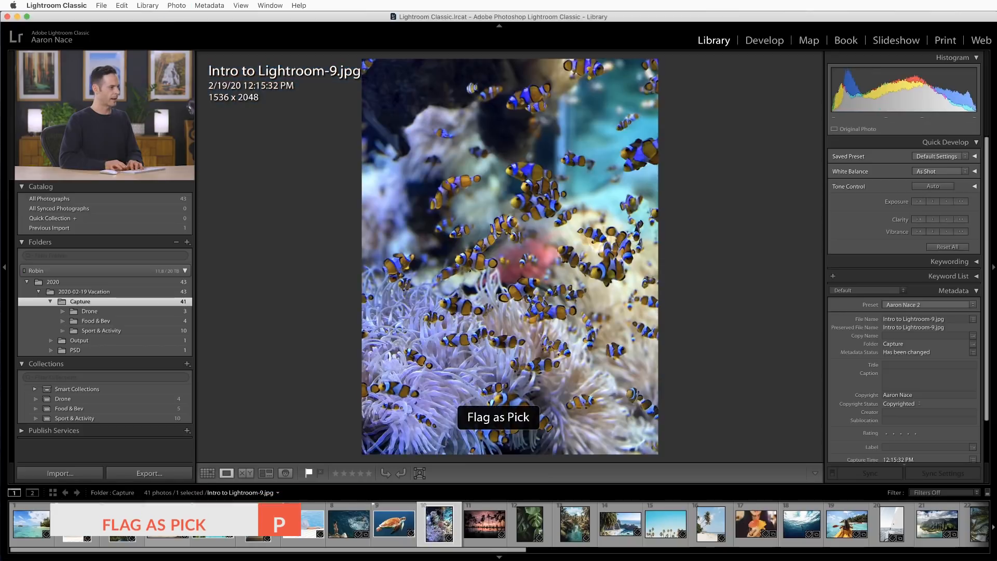
Flag the palm sunset photo, Intro to Lightroom-11, and the leaf photo, Intro to Lightroom-12, as picks
key(Right)
key(Right)
key(Left)
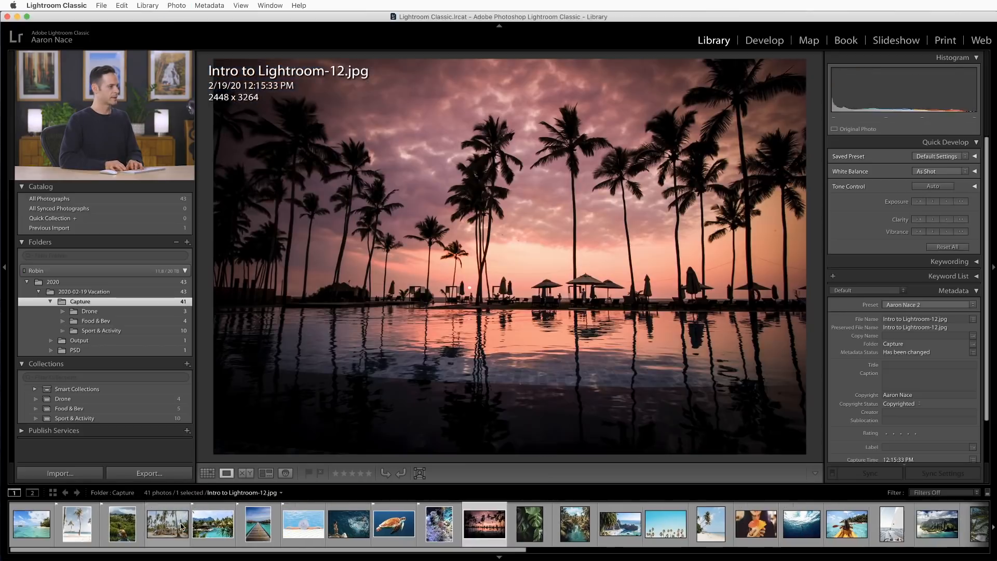
key(p)
key(Right)
key(Right)
key(Left)
key(p)
Skip Intro to Lightroom-13 through 15, flag Intro to Lightroom-16 as a pick and go on to the following photo
key(Right)
key(Right)
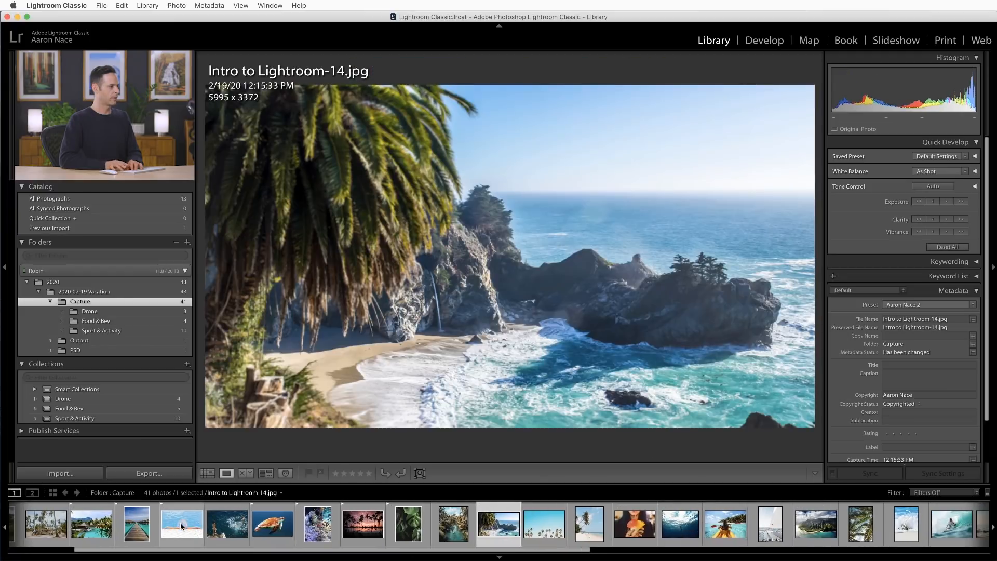
key(Right)
key(Right)
key(Right)
key(Left)
key(p)
key(Right)
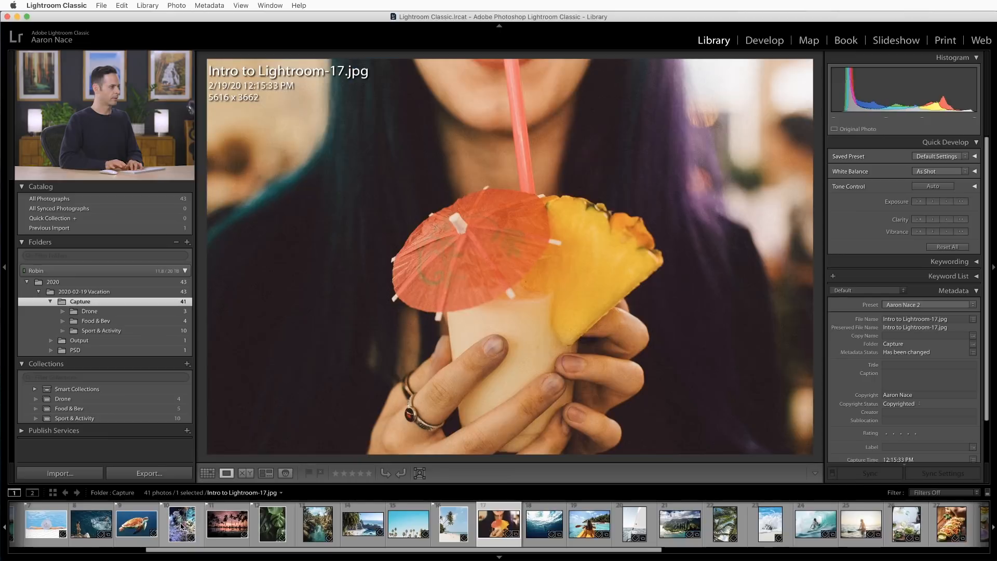
Skip Intro to Lightroom-17 and flag the underwater ocean photo, Intro to Lightroom-18, and the kayak photo, Intro to Lightroom-19, as picks
key(Right)
key(Right)
key(Left)
key(p)
key(Right)
key(p)
key(Right)
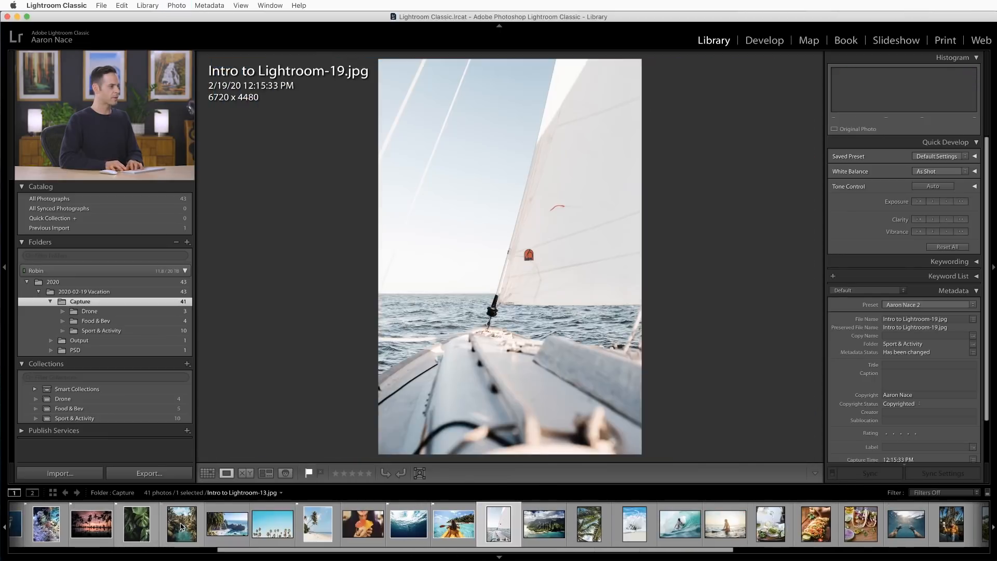
Flag the sailboat, mountain coastline and sunlit surfer photos, Intro to Lightroom-20, 21 and 25, as picks, skipping 22 through 24
key(p)
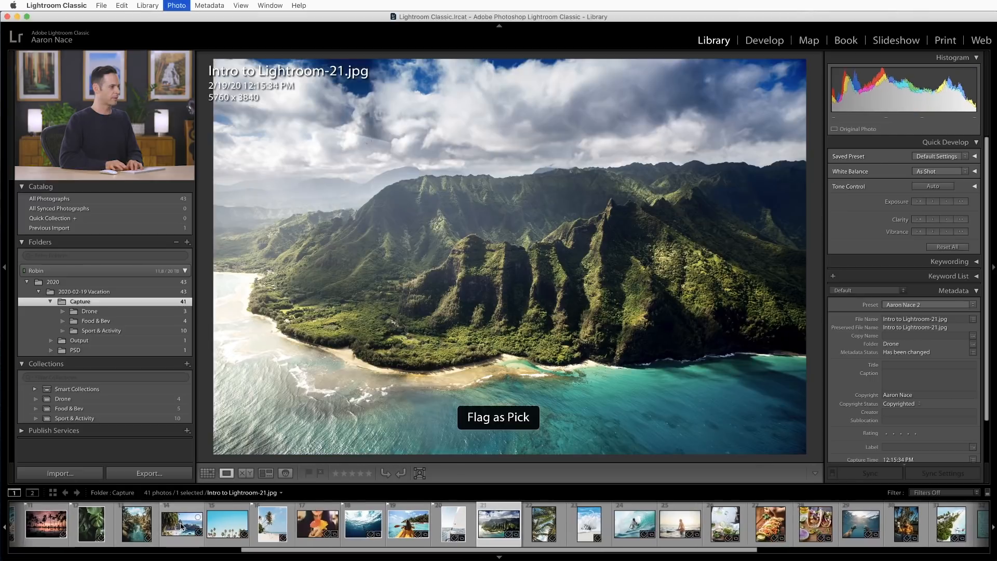
key(Right)
key(Right)
key(Right)
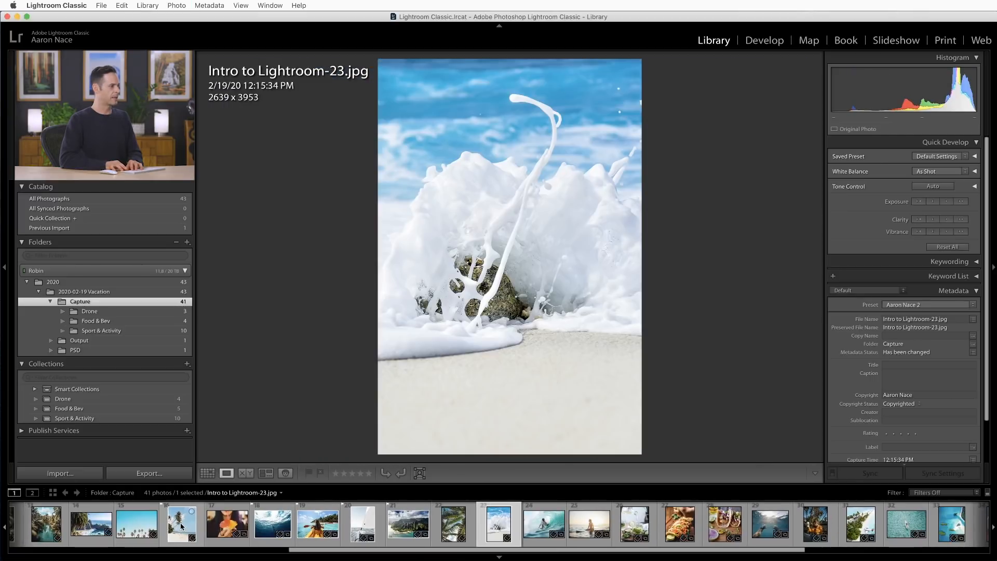
key(Right)
key(Right)
key(p)
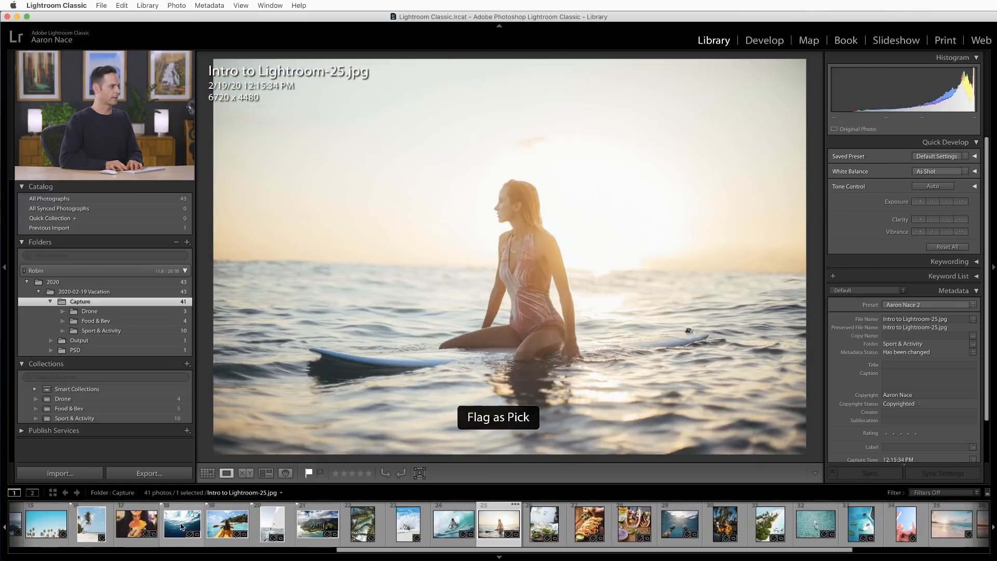
Flag the three food and drink photos, Intro to Lightroom-26, 27 and 28, as picks
key(Right)
key(Right)
key(Left)
key(p)
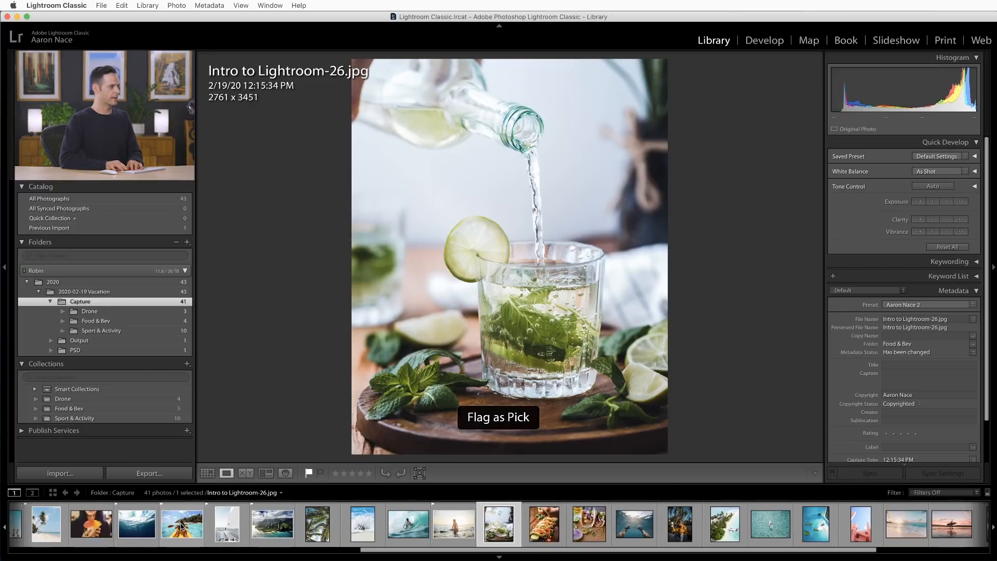
key(Right)
key(p)
key(Right)
key(p)
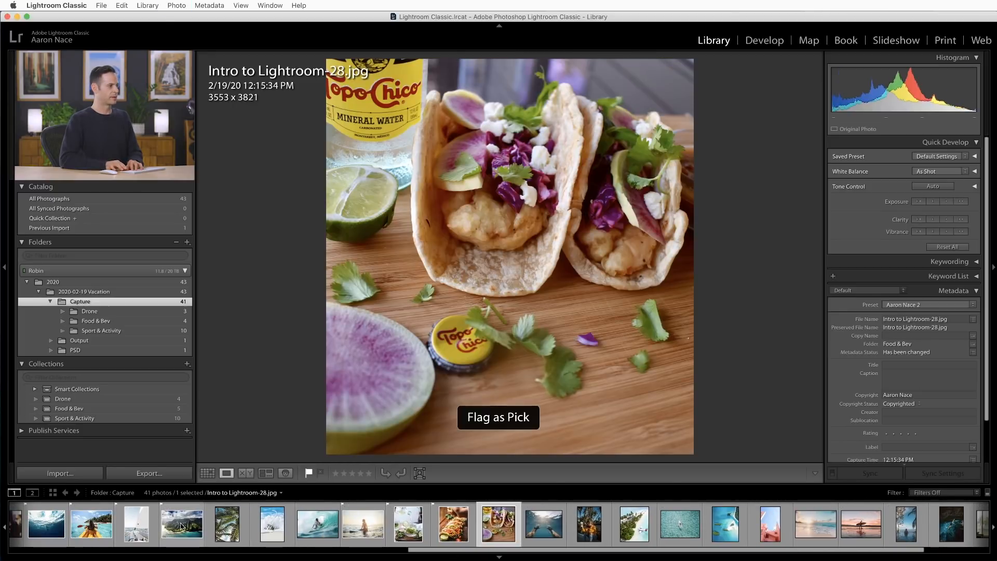
Flag Intro to Lightroom-29, 30 and the seaplane beach photo, 31, as picks, checking 30 against the photo after it
key(Right)
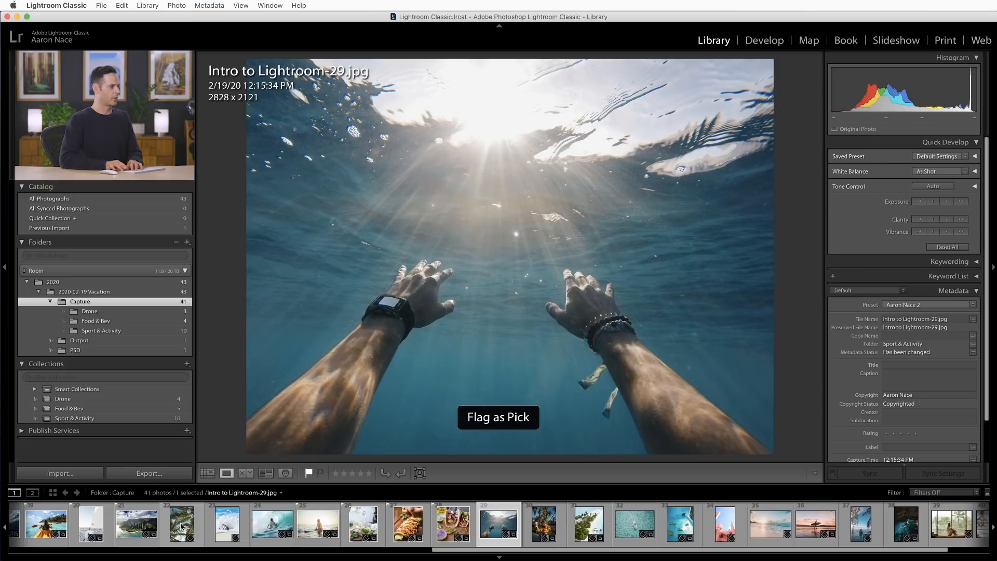
key(Right)
key(Right)
key(Left)
key(p)
key(Right)
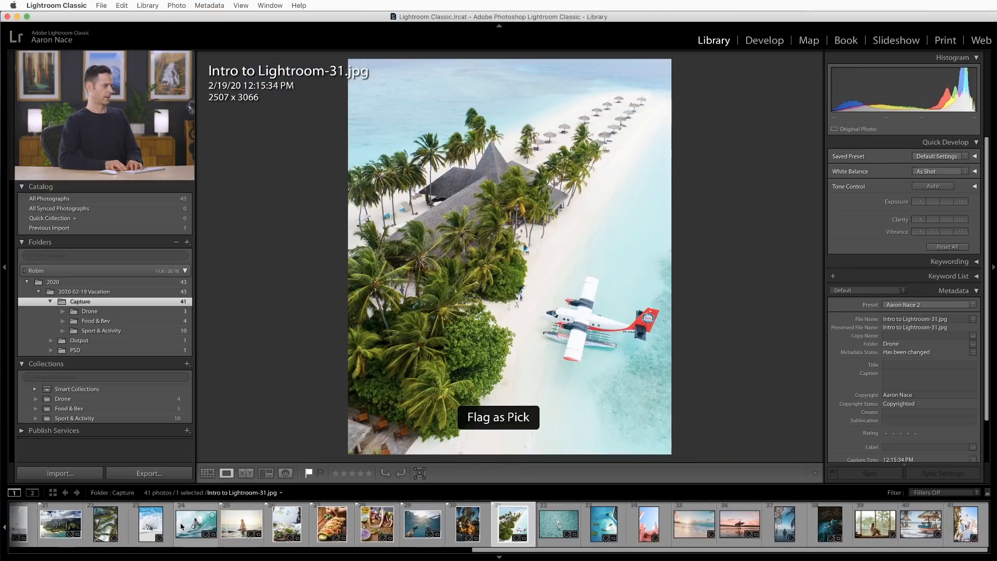
Flag the aerial paddleboard photo, Intro to Lightroom-32, and the aerial islands photo, Intro to Lightroom-33, as picks
key(Right)
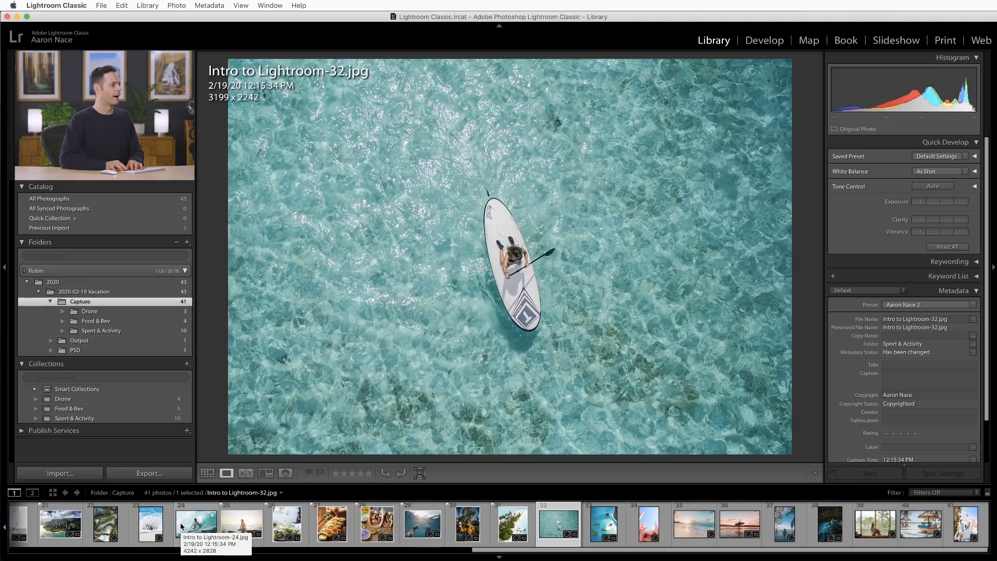
key(p)
key(Right)
key(p)
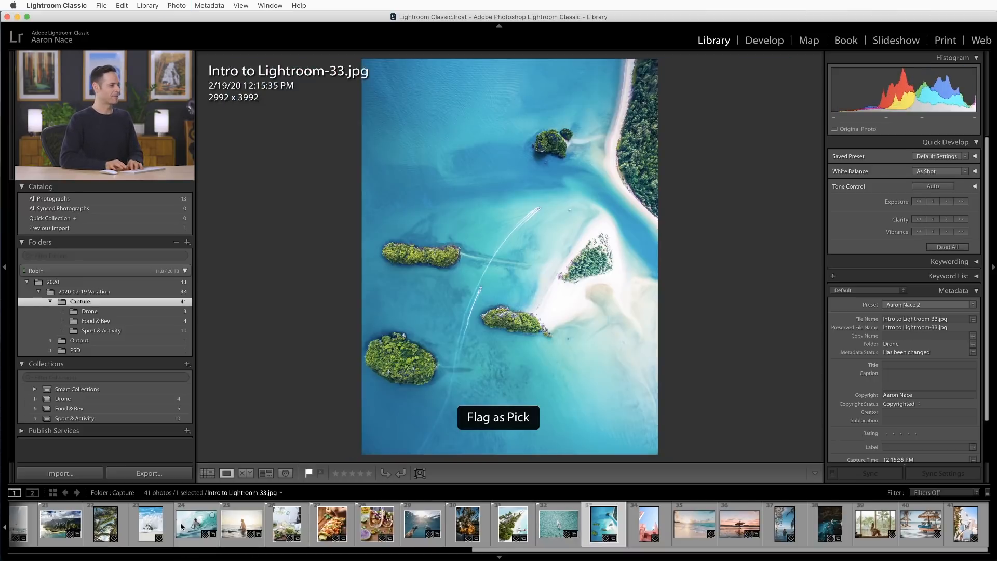
Skip Intro to Lightroom-34 and flag the two beach sunset photos, Intro to Lightroom-35 and 36, as picks
key(Right)
key(Right)
key(Right)
key(Left)
key(p)
key(Right)
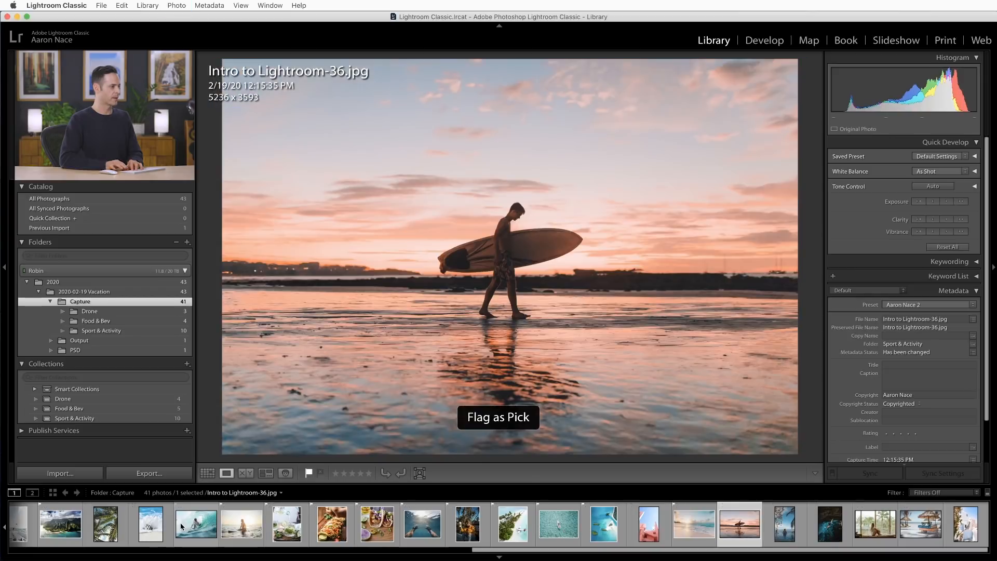
Flag Intro to Lightroom-37 and the cave diver photo, Intro to Lightroom-38, as picks
key(Right)
key(Right)
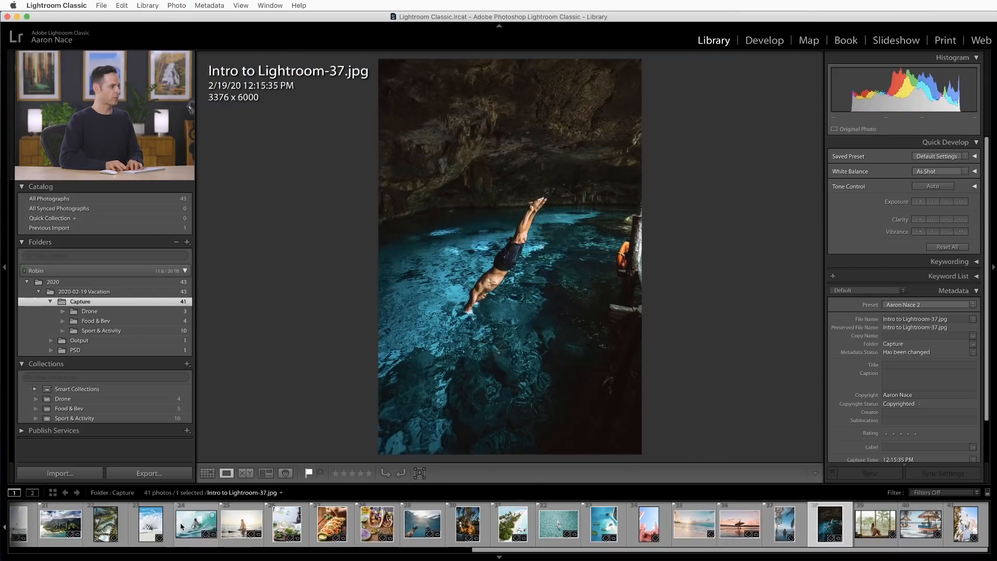
key(Right)
key(Left)
key(p)
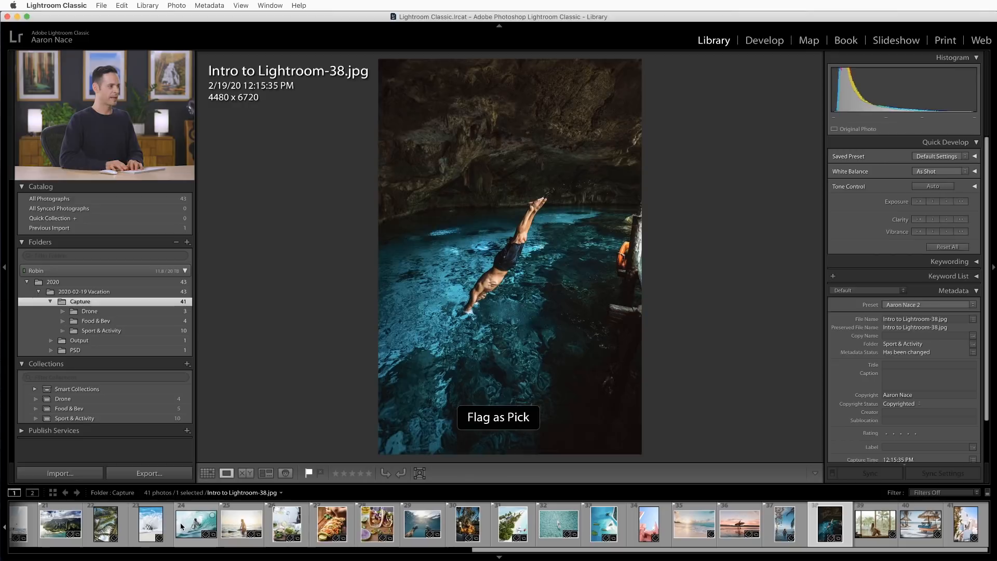
Flag Intro to Lightroom-39 and the white house with the blue gate, Intro to Lightroom-41, as picks, skipping Intro to Lightroom-40
key(Right)
key(Right)
key(Right)
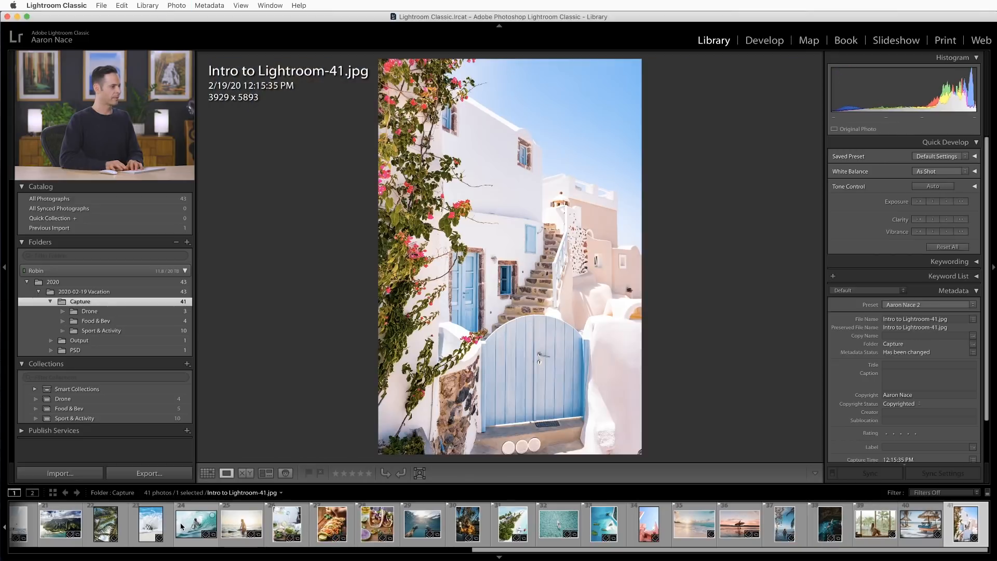
key(Left)
key(Right)
key(p)
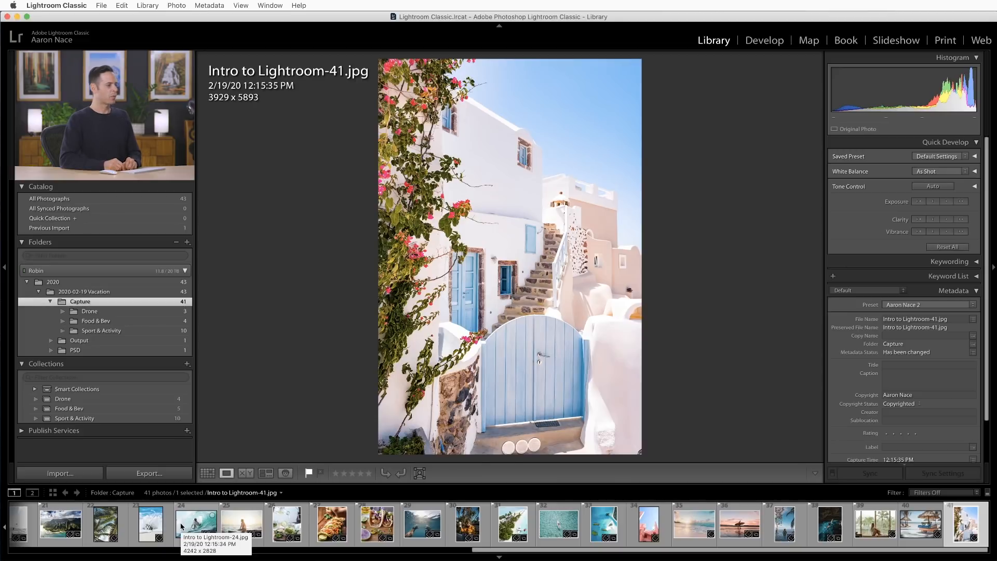
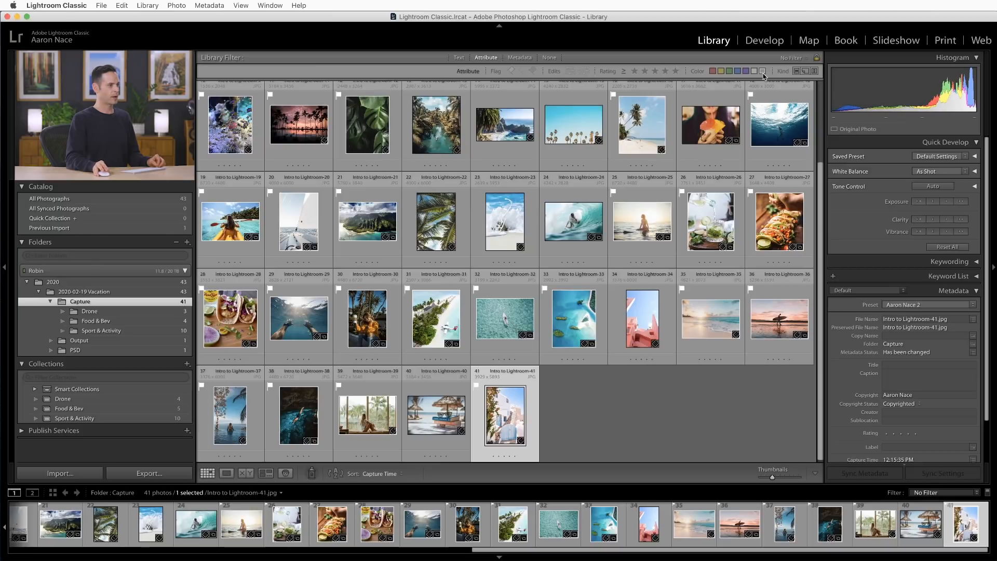
Filter the Capture folder's grid to flagged photos only, switching the filter off once to compare with the full set
click(511, 72)
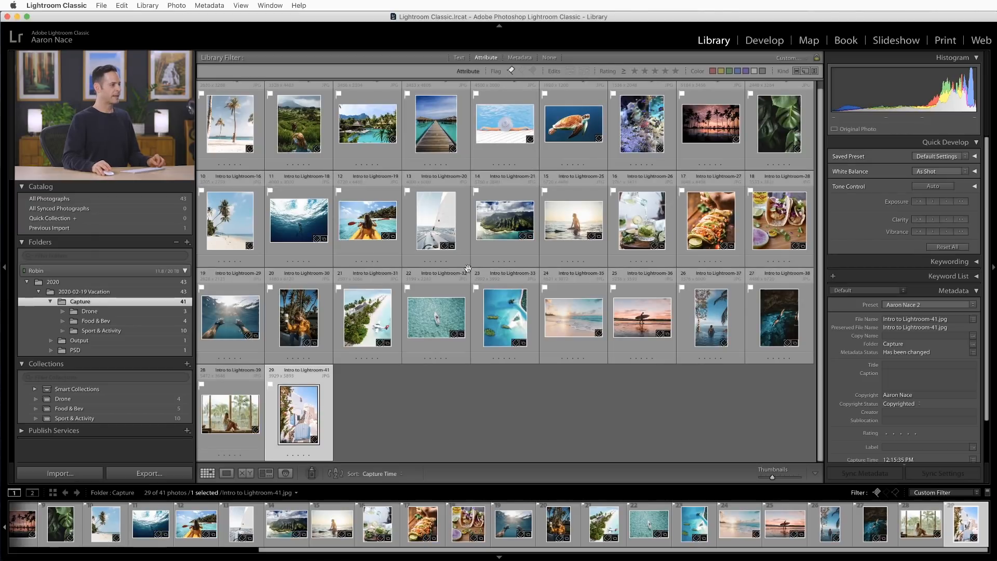
scroll(457, 449, up, 1)
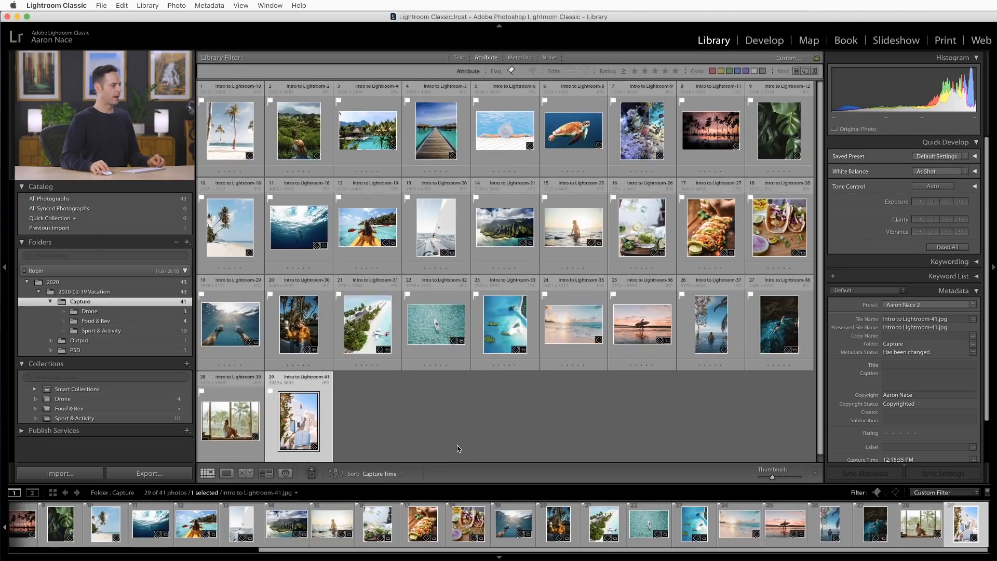
click(511, 71)
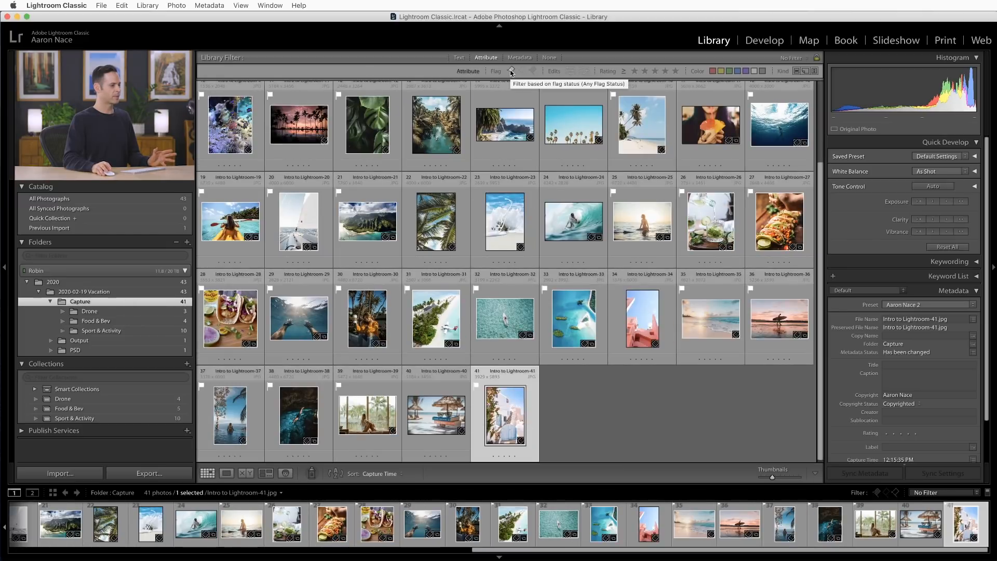
click(511, 71)
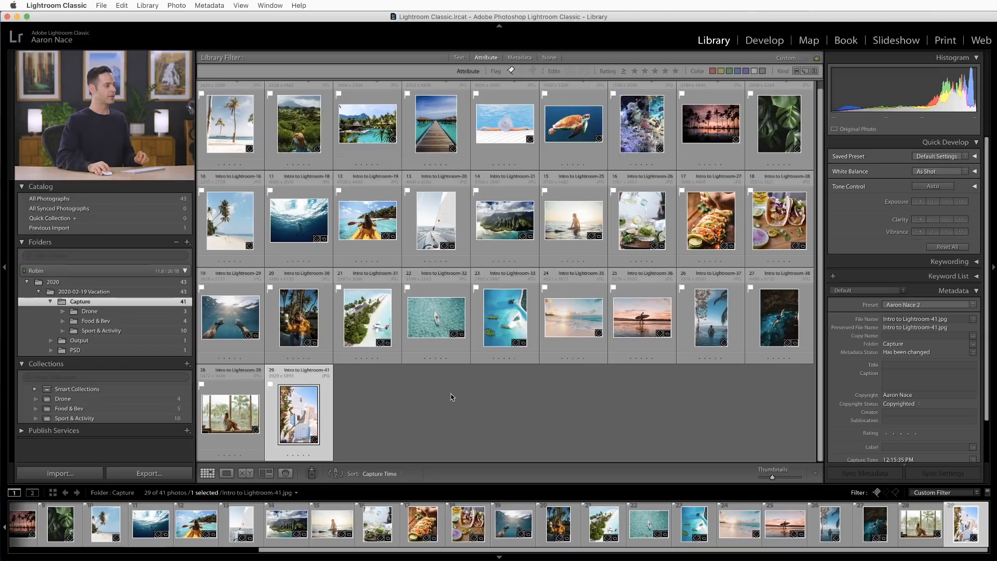
Select the first row of picks, Intro to Lightroom-10 through Intro to Lightroom-12, and show them in Survey view with the panels hidden
click(450, 400)
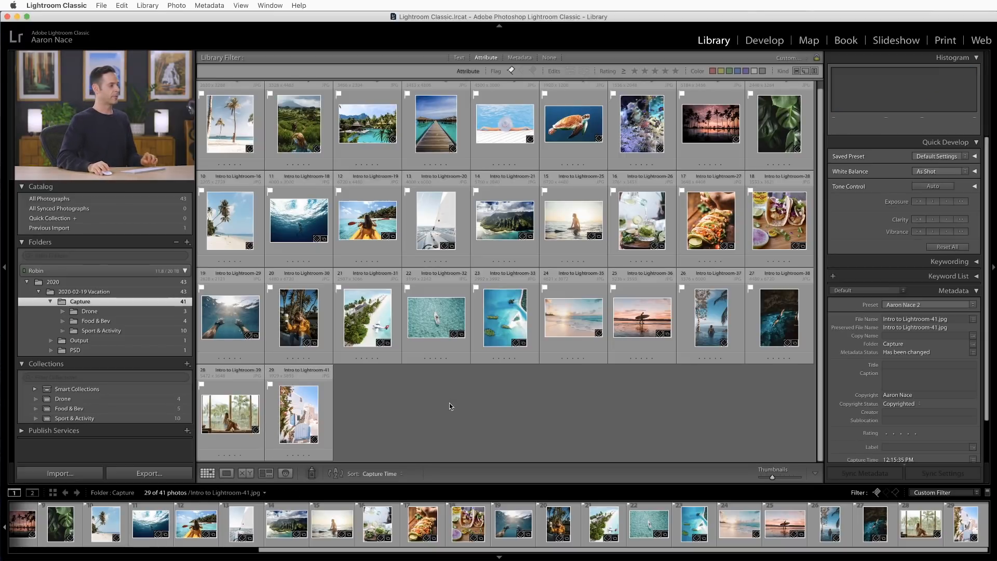
click(242, 127)
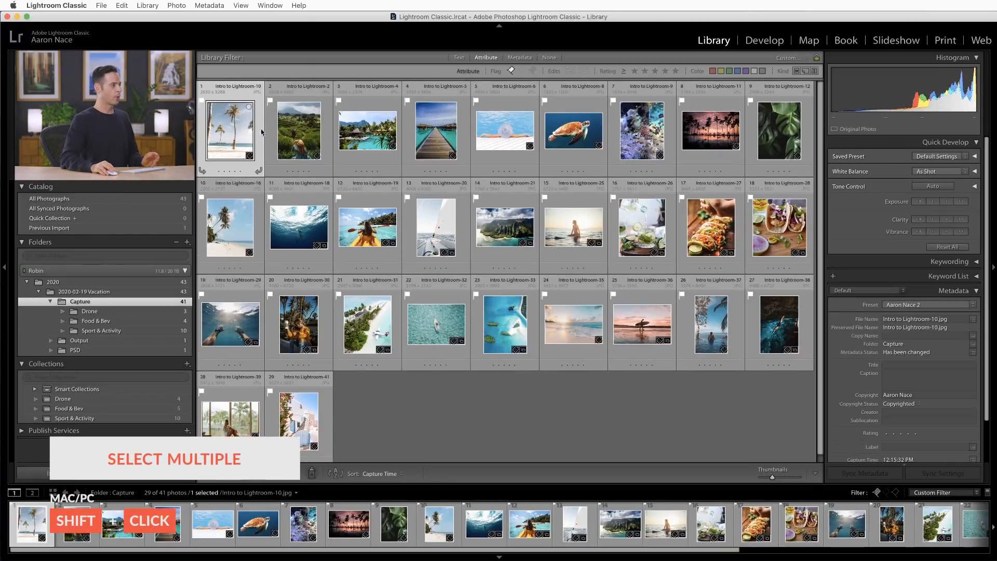
shift+click(778, 137)
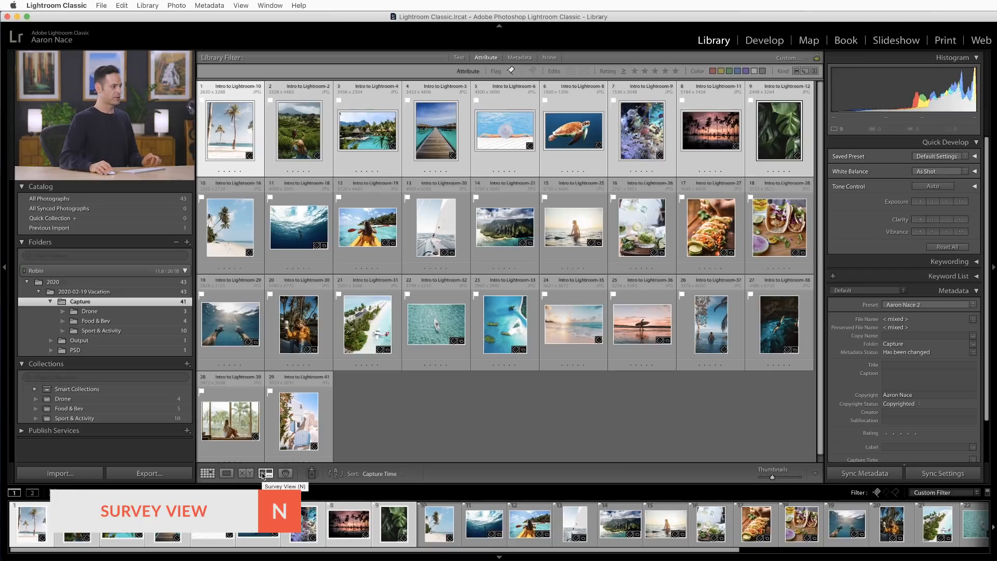
click(265, 474)
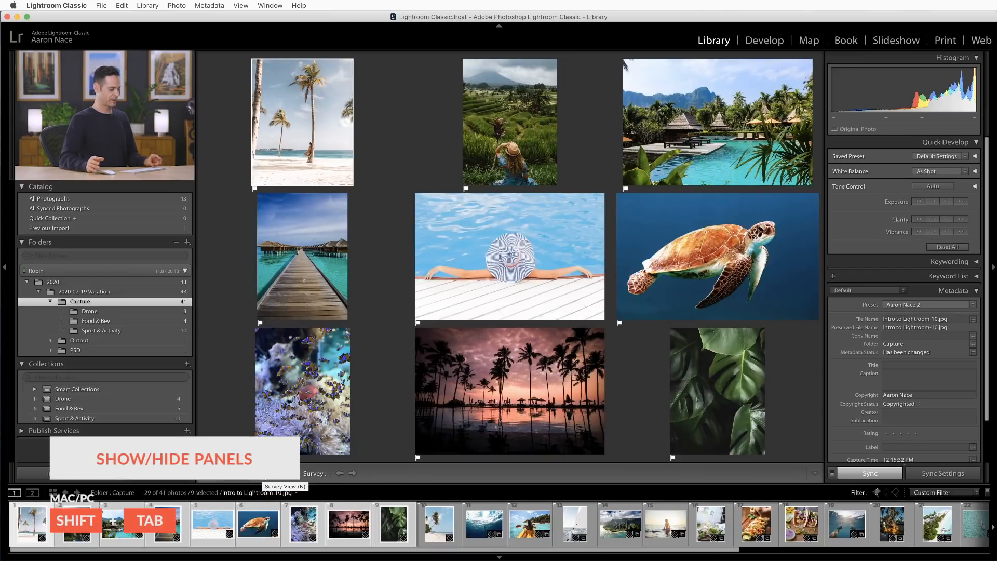
key(shift+Tab)
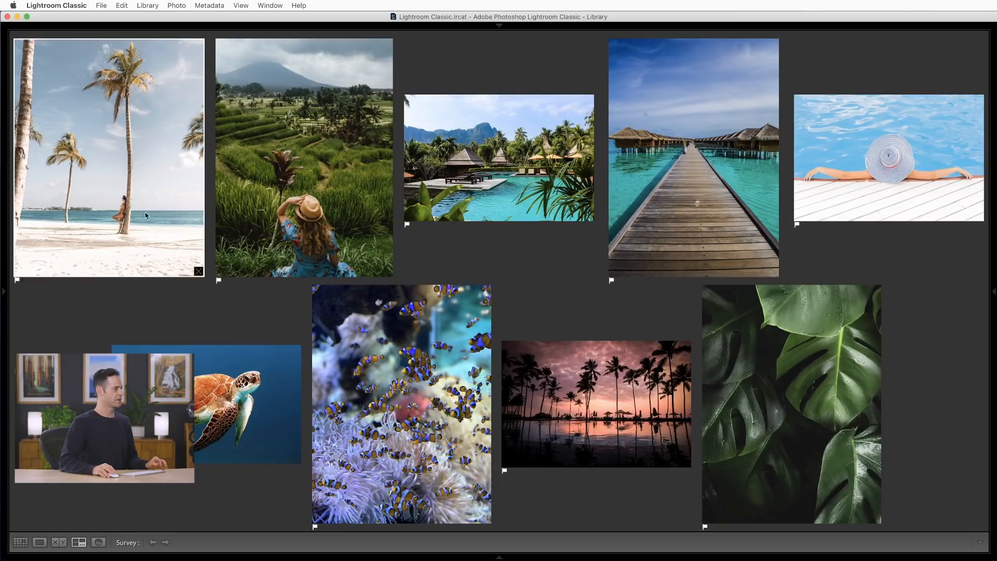
Rate the palm beach, sea turtle and resort pool photos five stars
key(5)
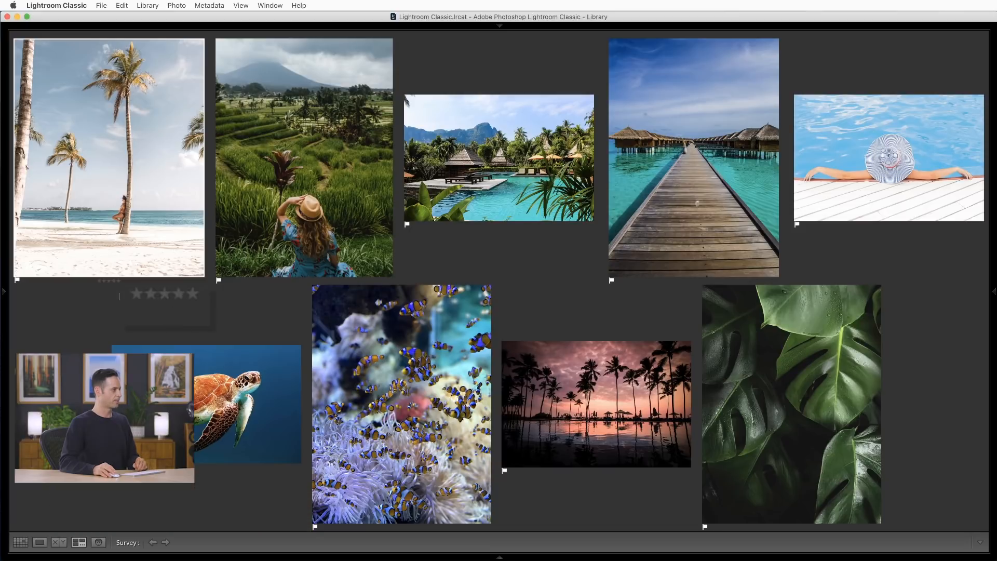
click(203, 427)
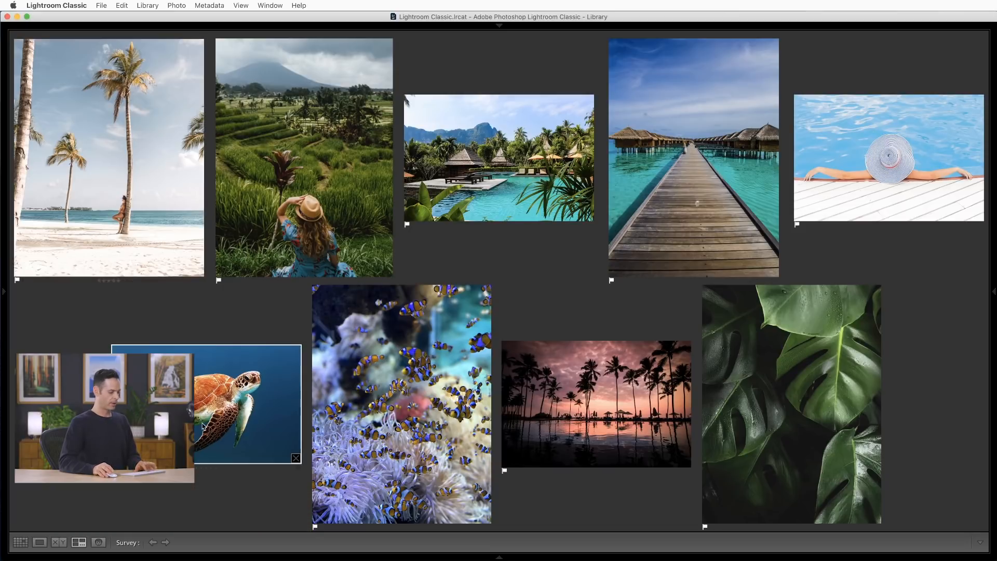
key(5)
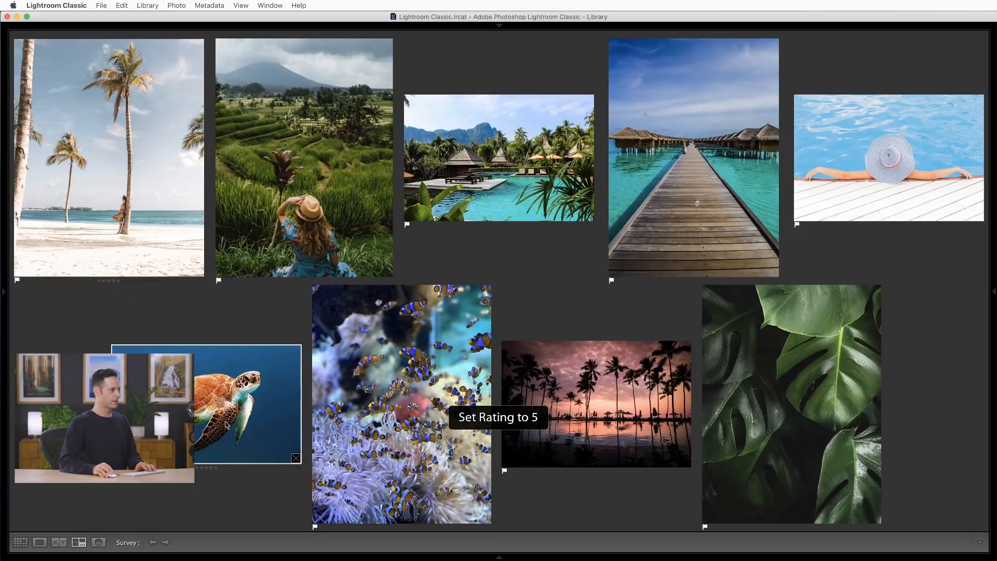
click(590, 210)
key(5)
Rate the rice terrace, sun hat pool and green leaf photos five stars
click(340, 200)
key(5)
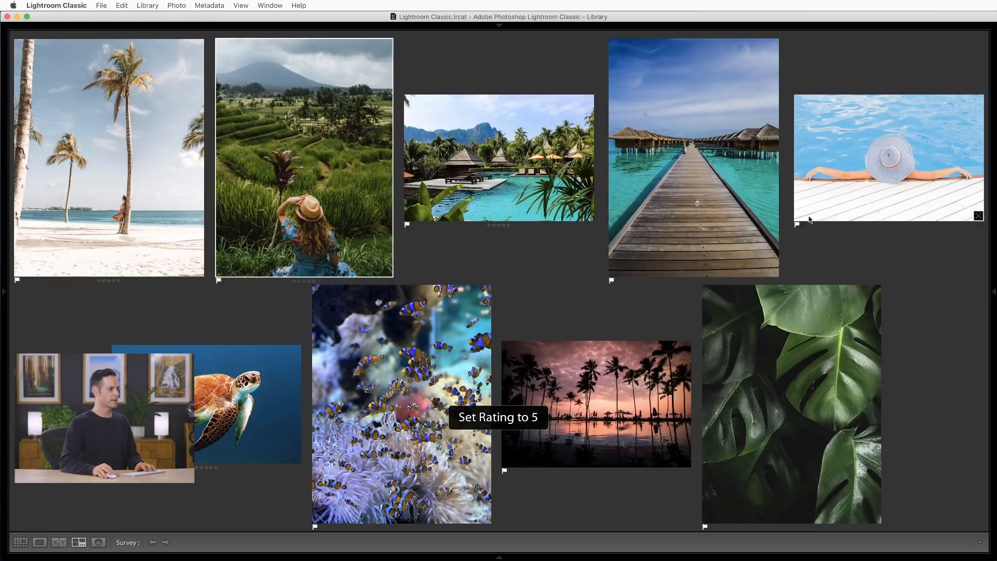
click(844, 196)
key(5)
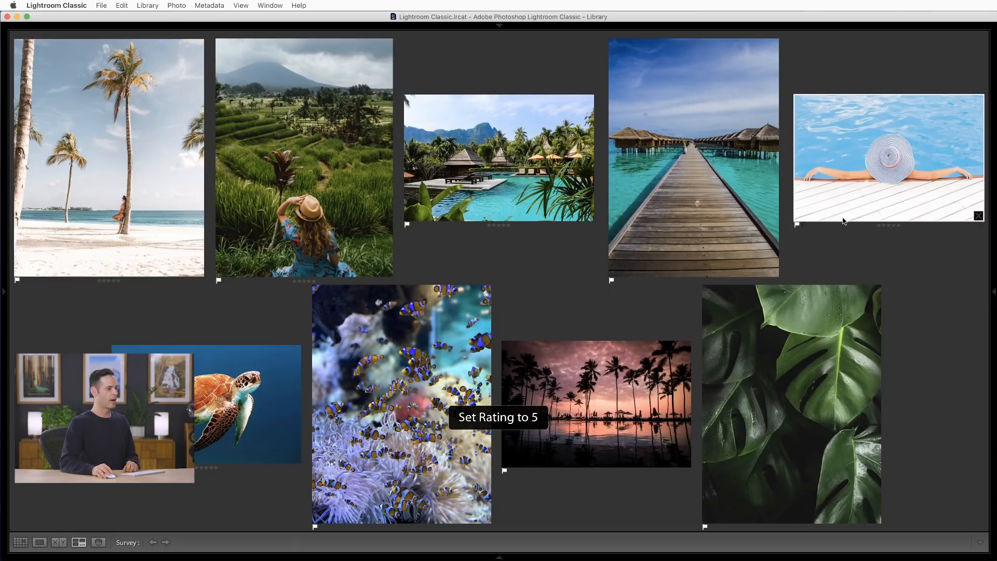
click(807, 413)
key(5)
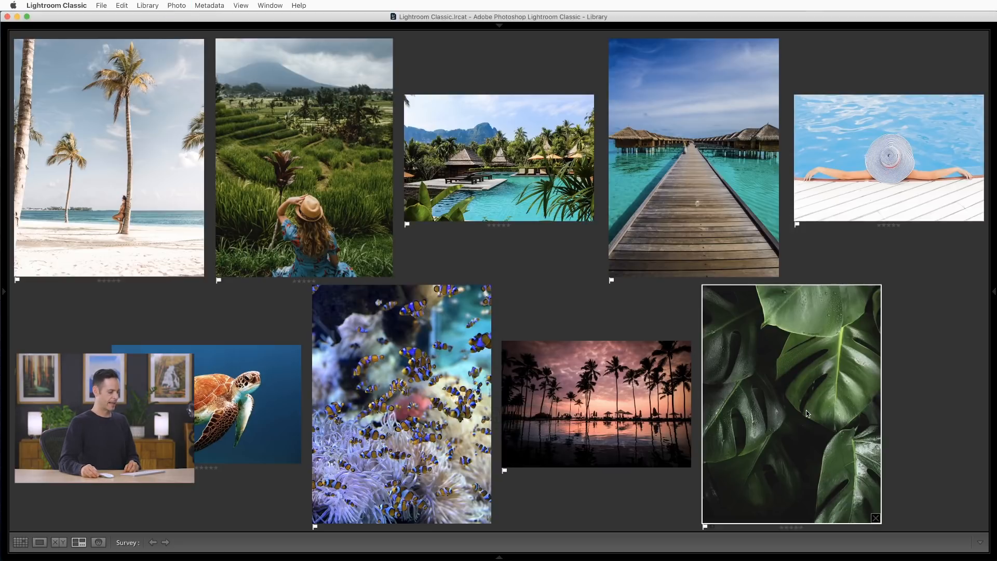
Return to Grid view with the panels shown and clear the photo selection
key(g)
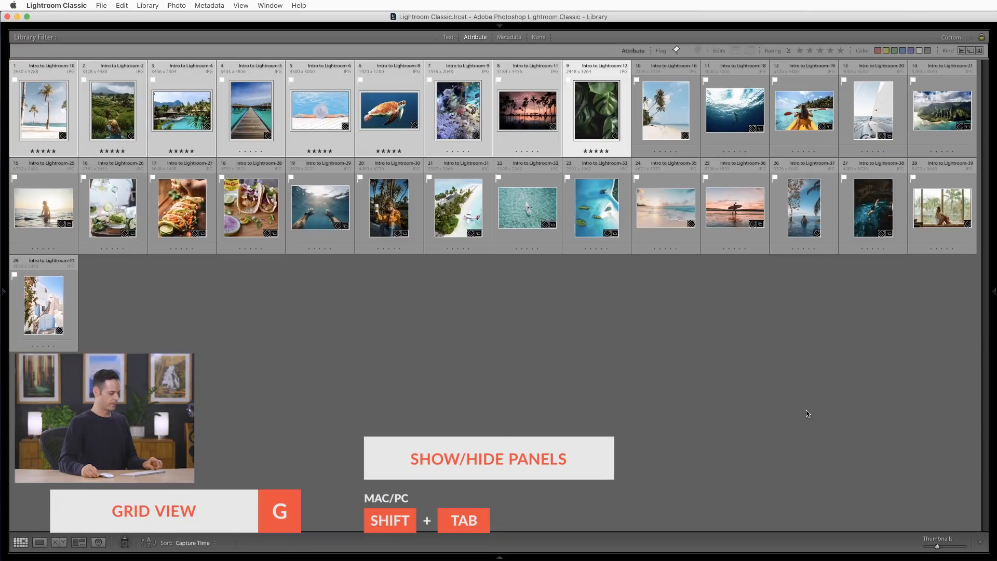
key(shift+Tab)
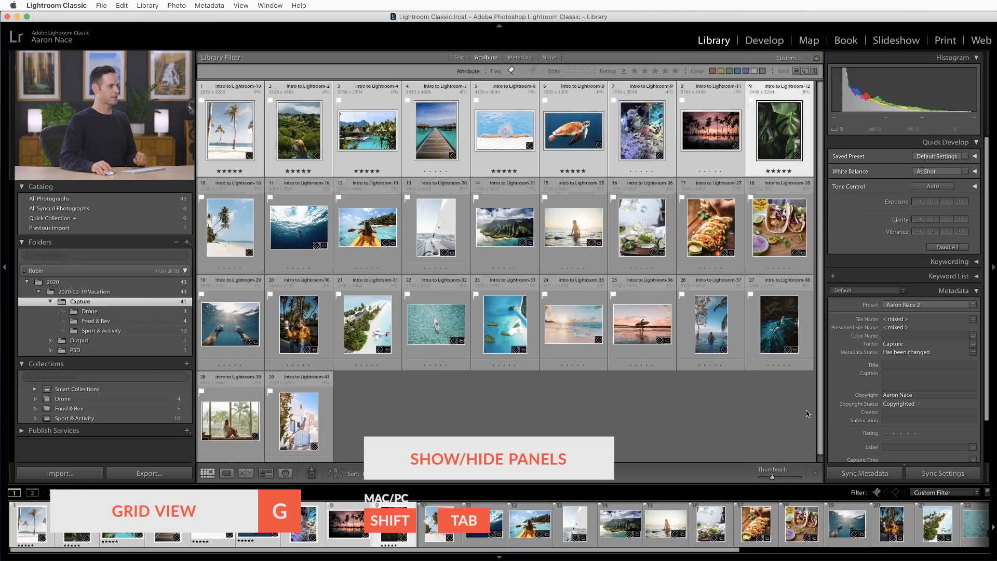
click(684, 431)
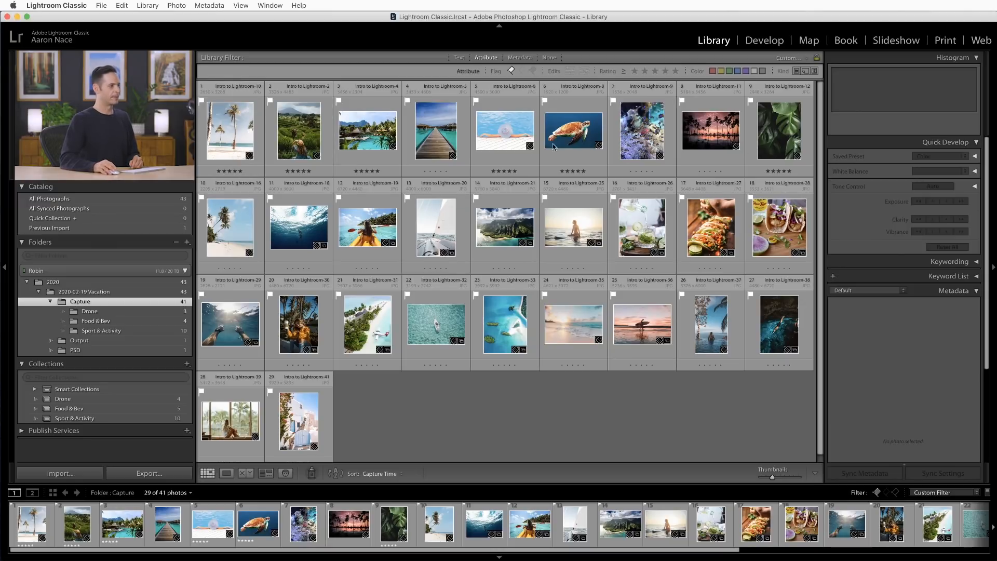
Select the second row of picks, Intro to Lightroom-16 through Intro to Lightroom-28, and show them in Survey view with the panels hidden
click(243, 241)
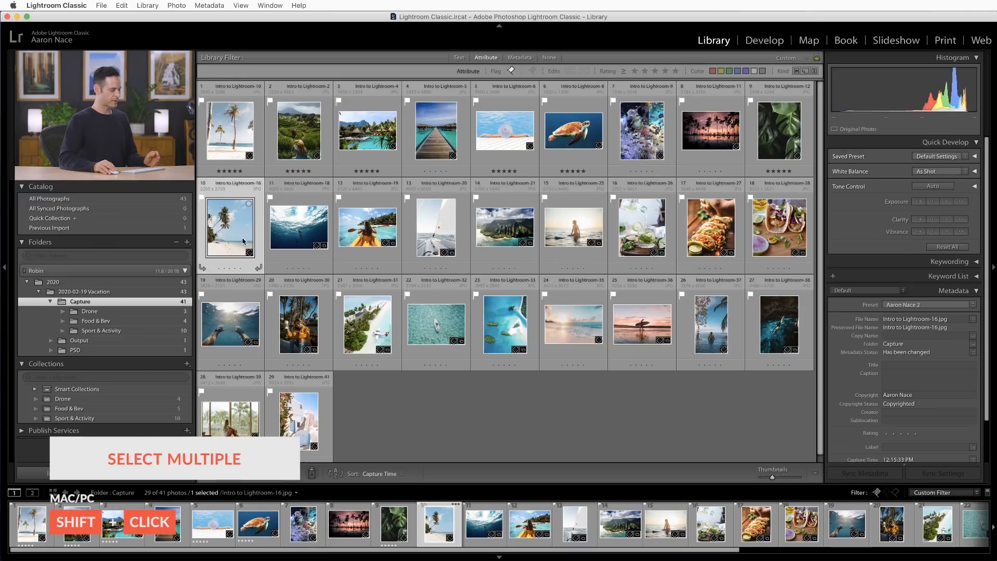
shift+click(773, 235)
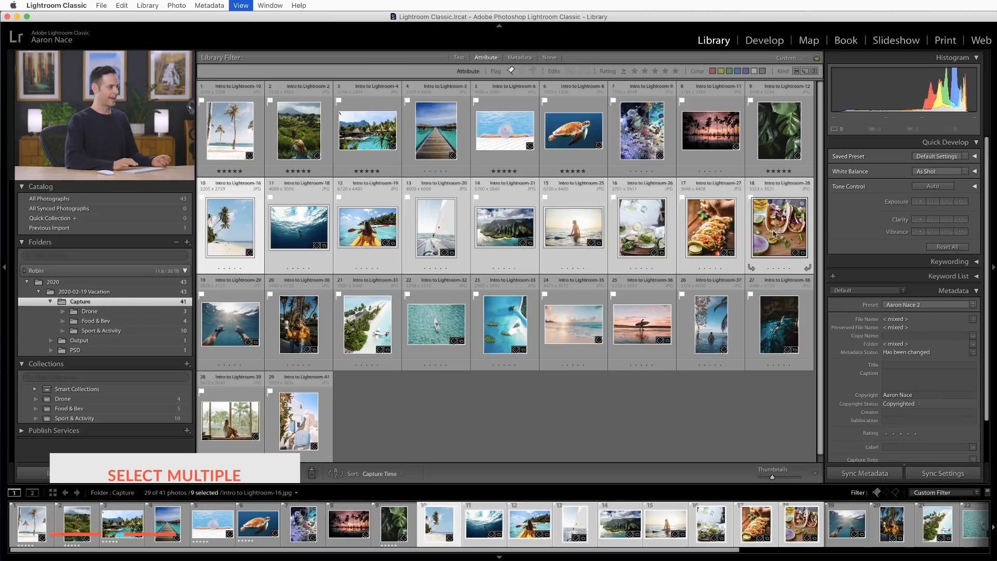
key(n)
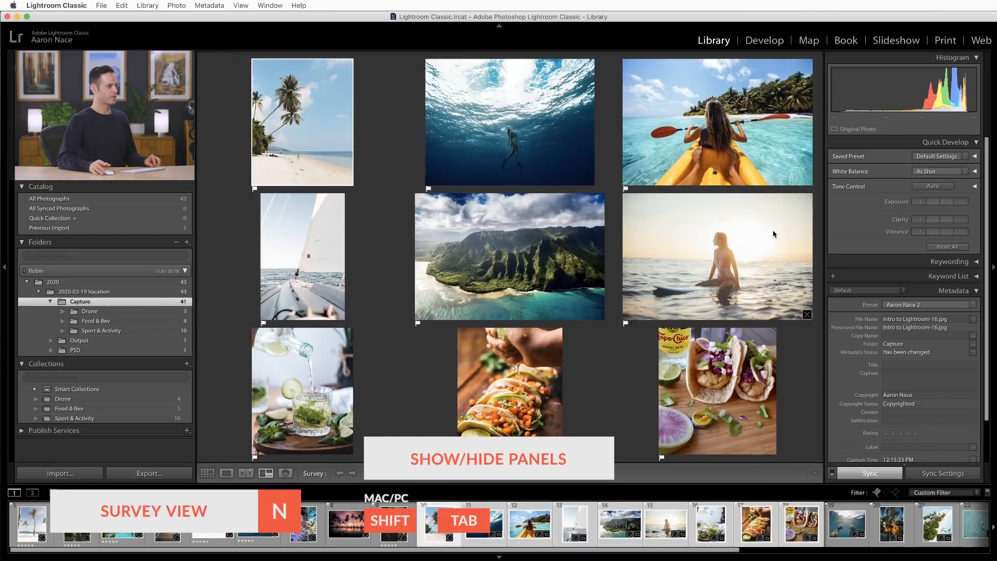
key(shift+Tab)
Rate the kayak, green coastline and seated sunset surfer photos five stars
click(573, 189)
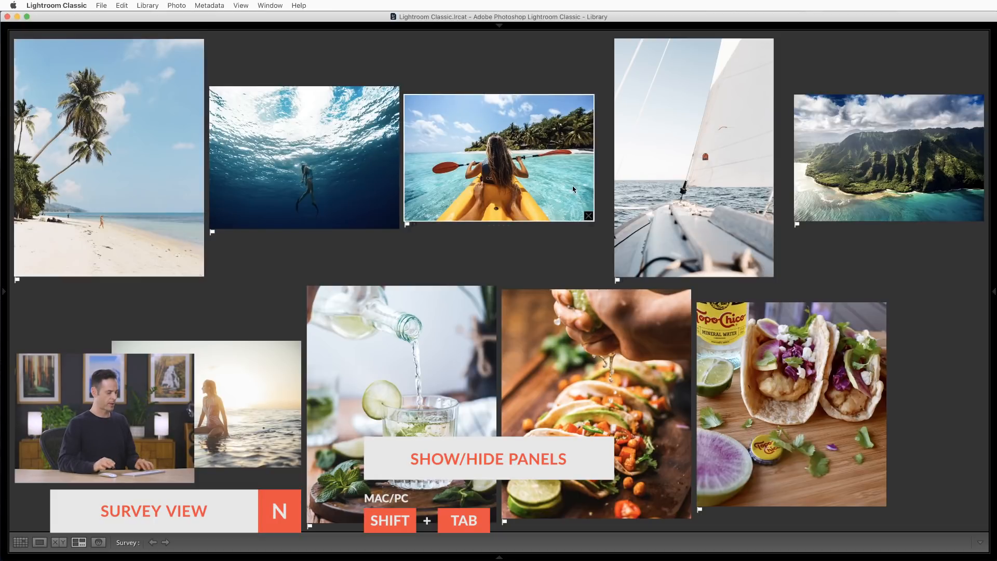
key(5)
click(844, 178)
key(5)
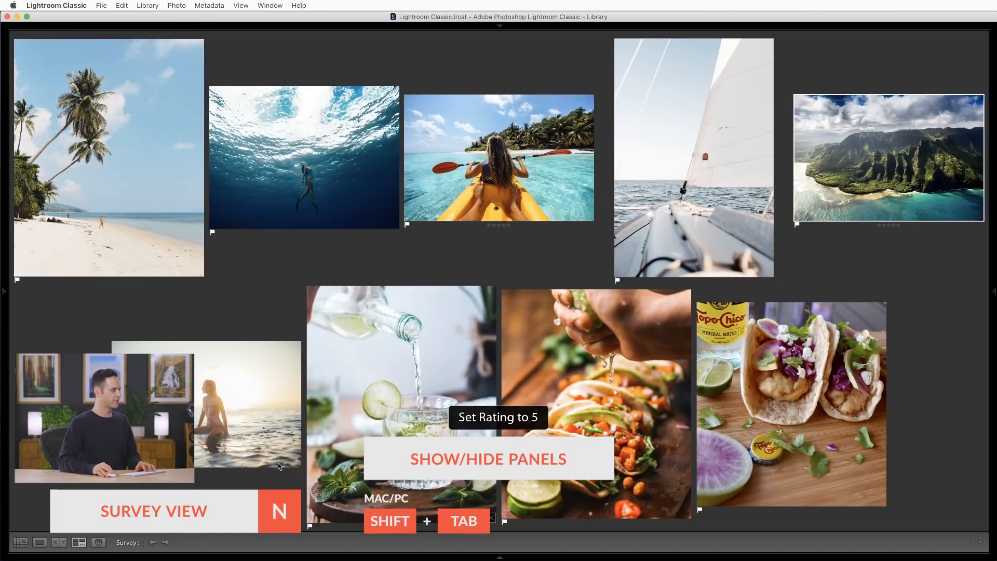
click(259, 416)
key(5)
Rate the lime drink, lime-squeezed tacos and underwater swimmer photos five stars
click(377, 428)
key(5)
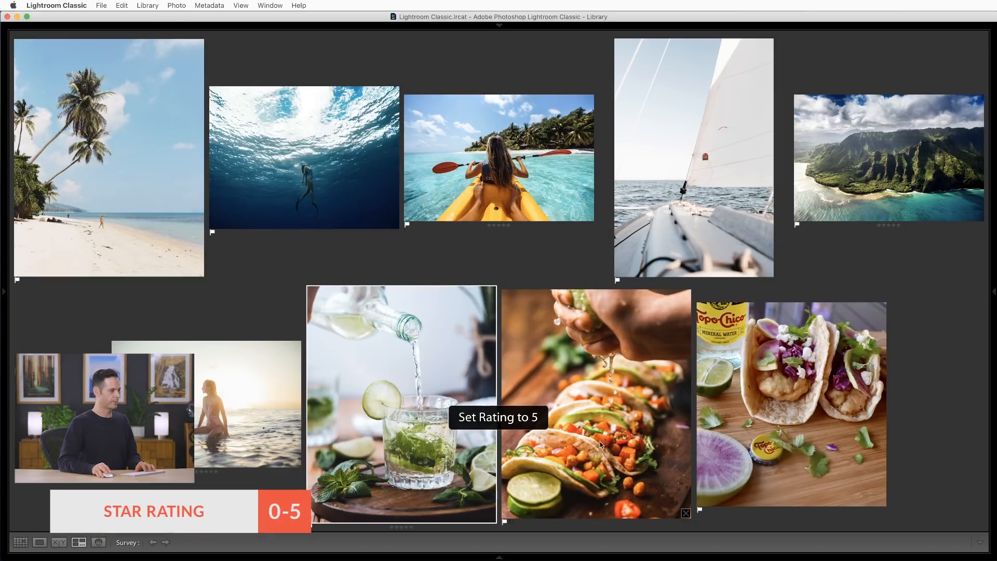
click(592, 413)
key(5)
click(282, 157)
key(5)
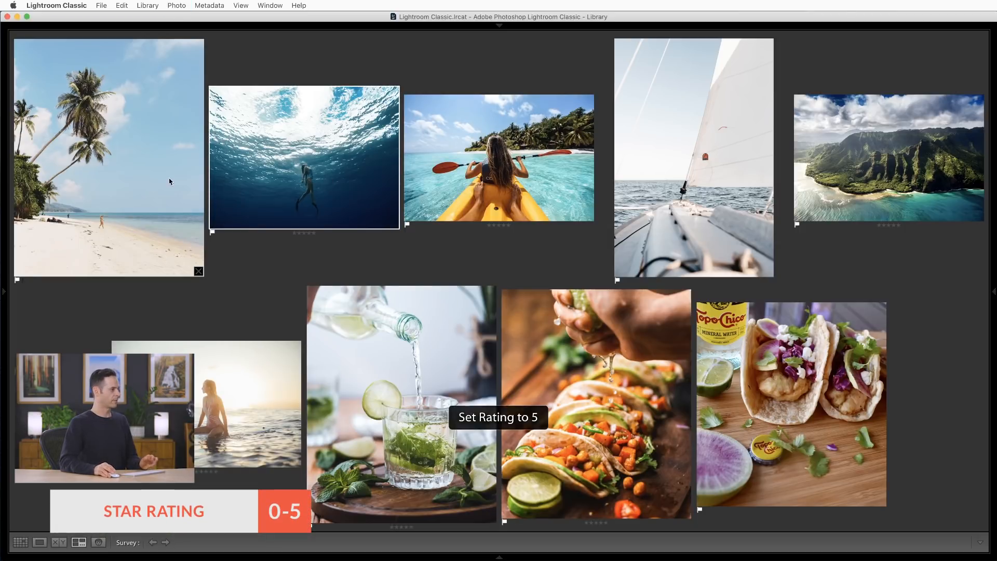
Go back to Grid view, restore the panels and deselect all photos
key(g)
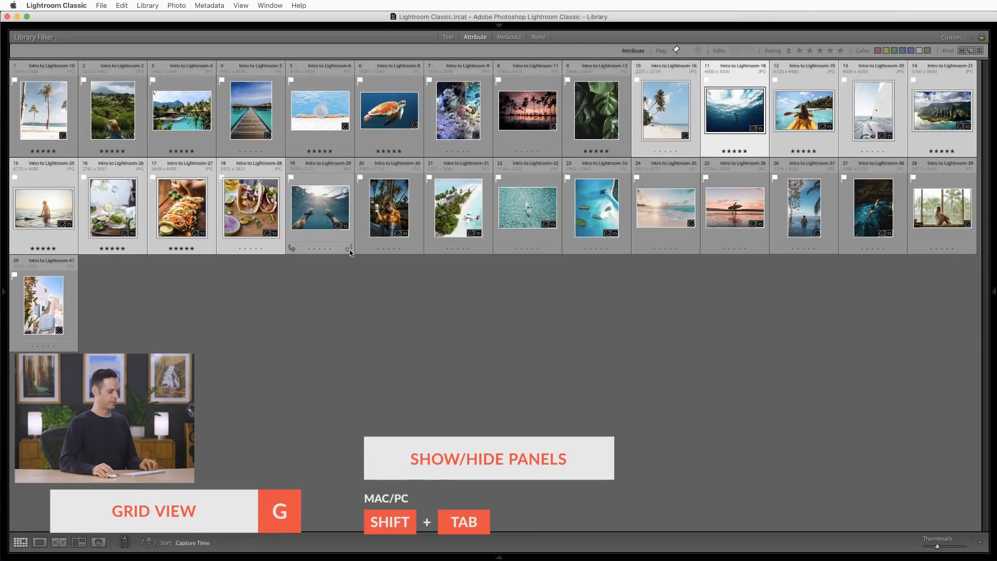
click(364, 246)
key(shift+Tab)
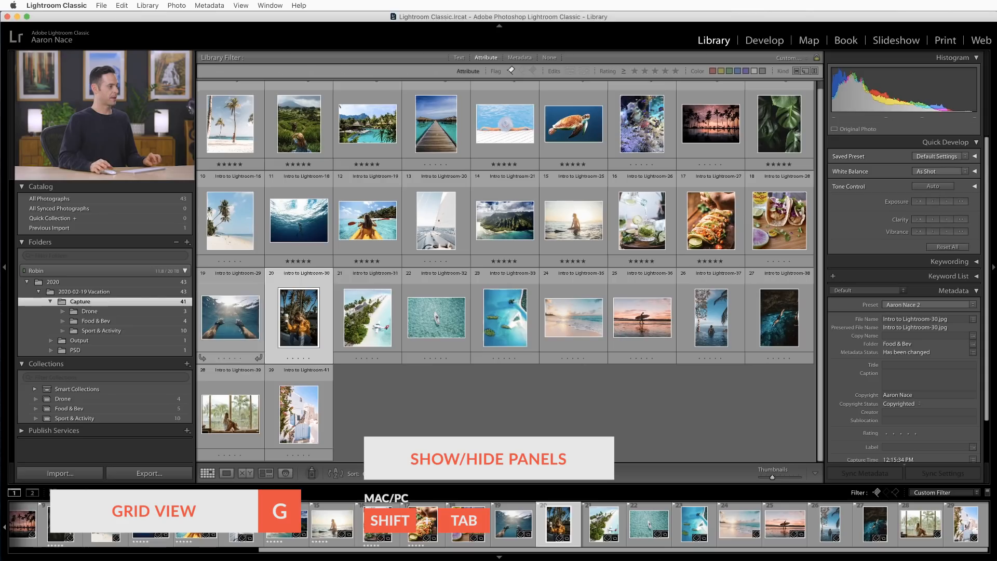
click(461, 404)
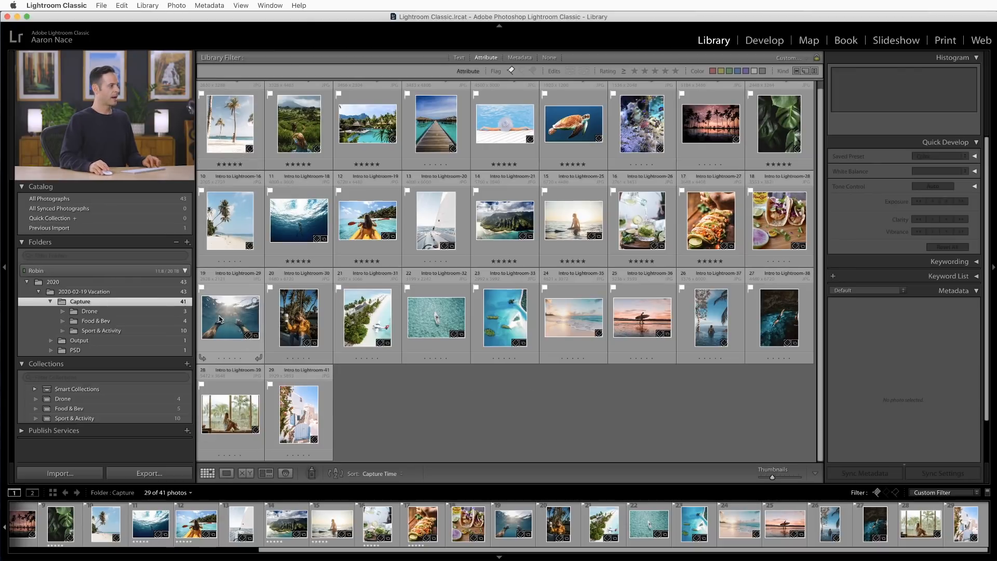
Select the remaining picks, Intro to Lightroom-29 through Intro to Lightroom-41, and show them in Survey view with the panels hidden
click(230, 317)
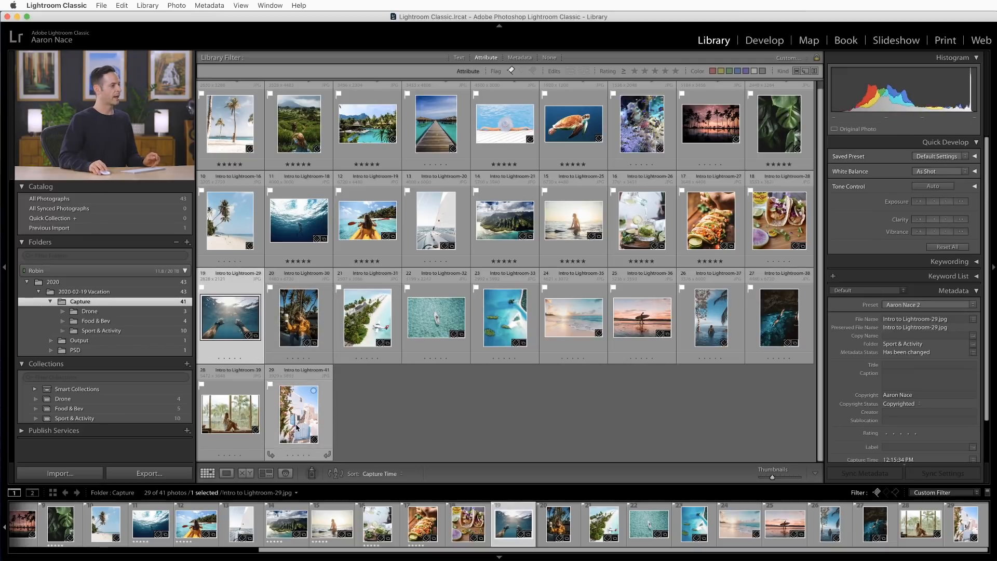
shift+click(298, 427)
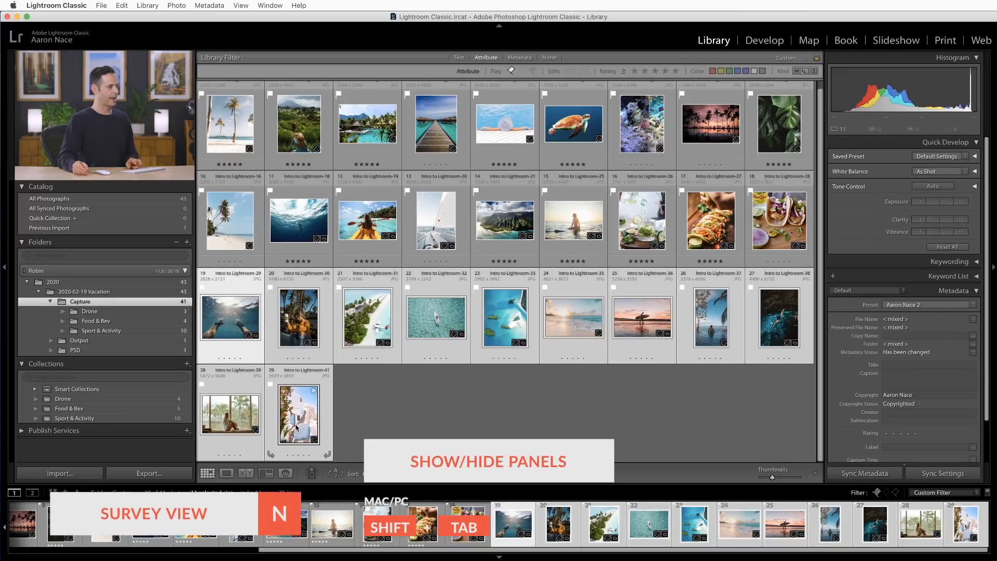
key(n)
key(shift+Tab)
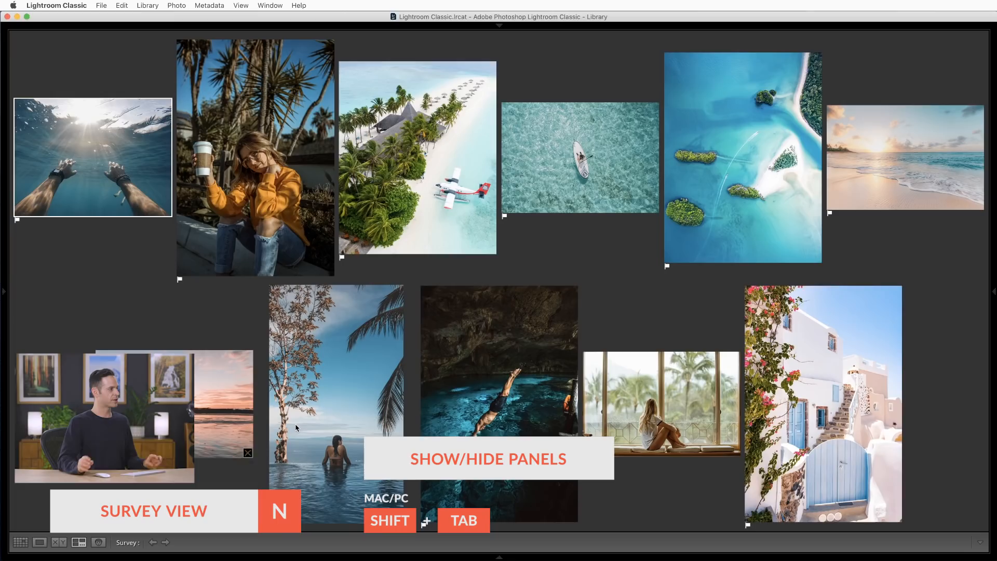
Rate the seaplane beach, woman with coffee cup and aerial islands photos five stars
click(382, 154)
key(5)
key(Left)
key(5)
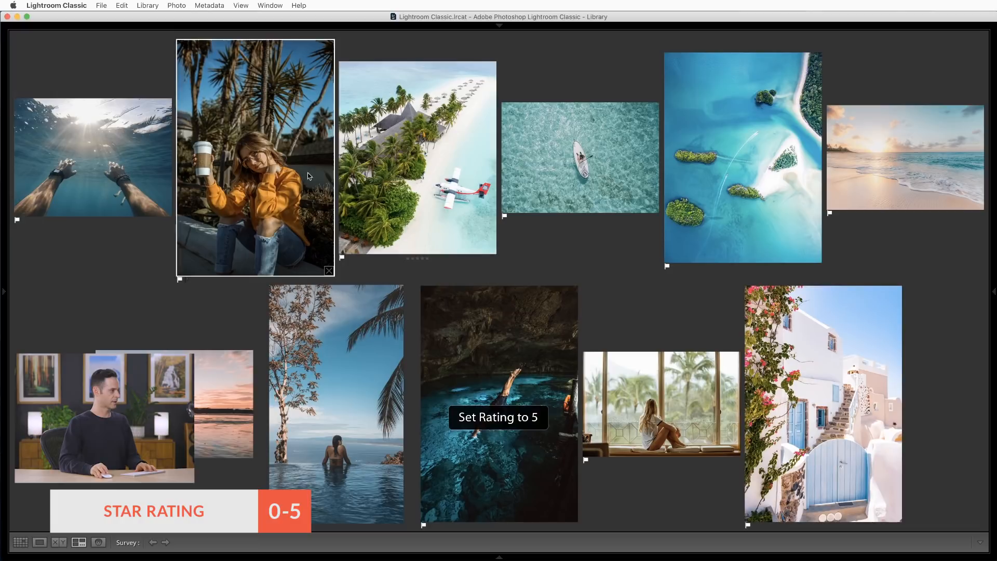
click(762, 160)
key(5)
Rate the sunrise beach, woman at the window, cave diver, infinity pool and walking surfer photos five stars
click(907, 161)
key(5)
click(688, 402)
key(5)
click(488, 450)
click(312, 465)
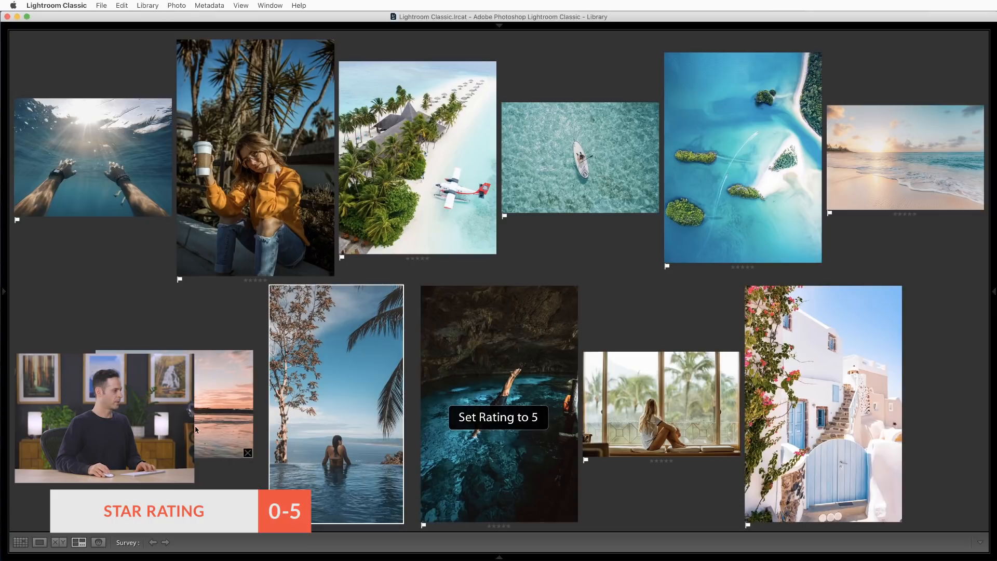
click(156, 415)
key(5)
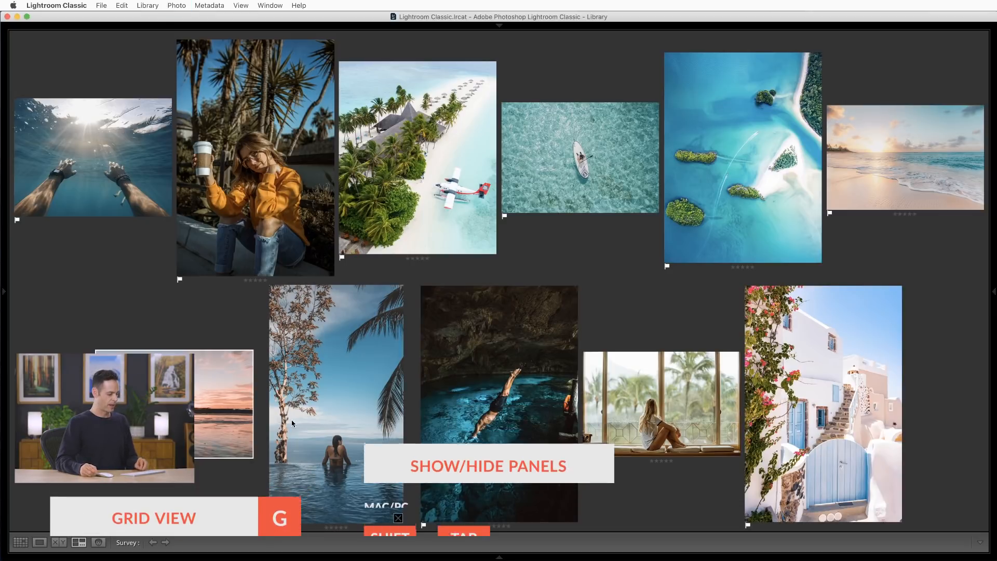
Switch from Survey to Grid view, bring back the panels and clear the selection of the last picks
key(g)
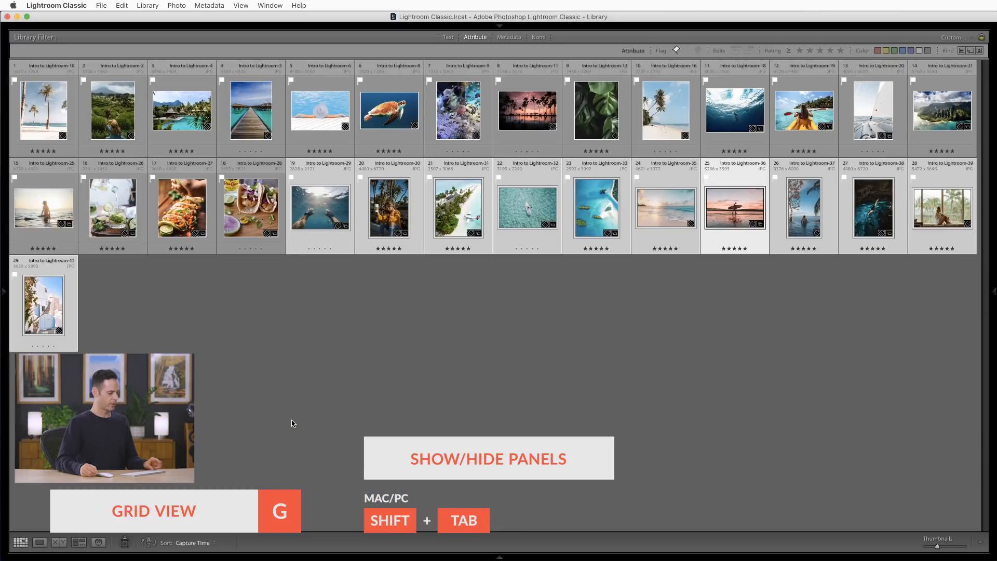
key(shift+Tab)
click(338, 401)
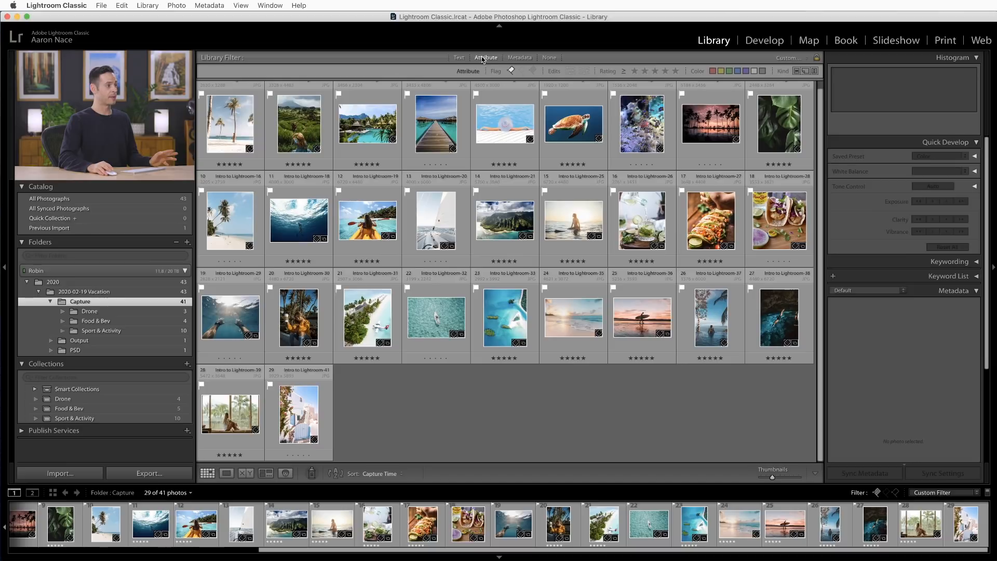
Filter the flagged photos to a rating greater than or equal to five stars
click(675, 71)
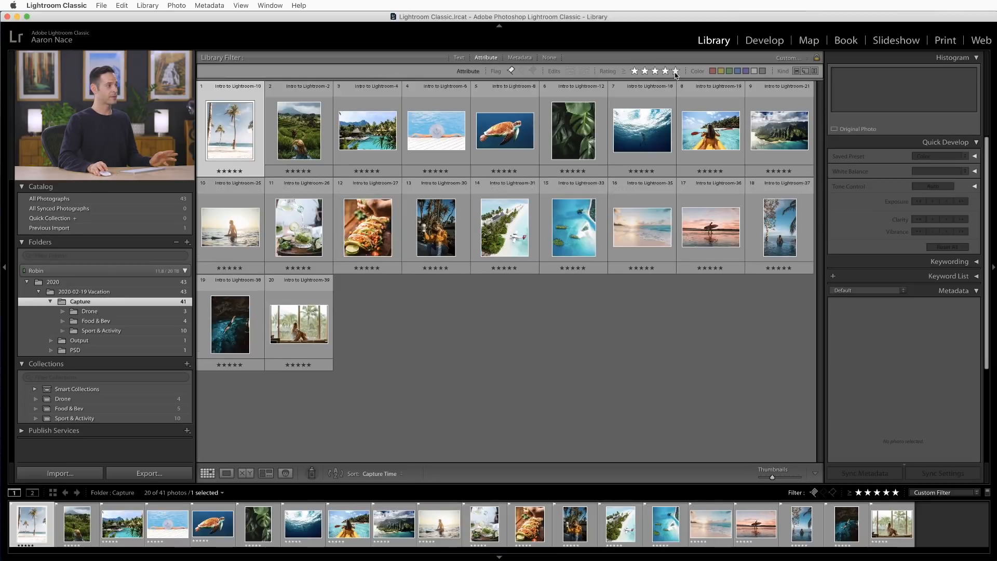
click(625, 73)
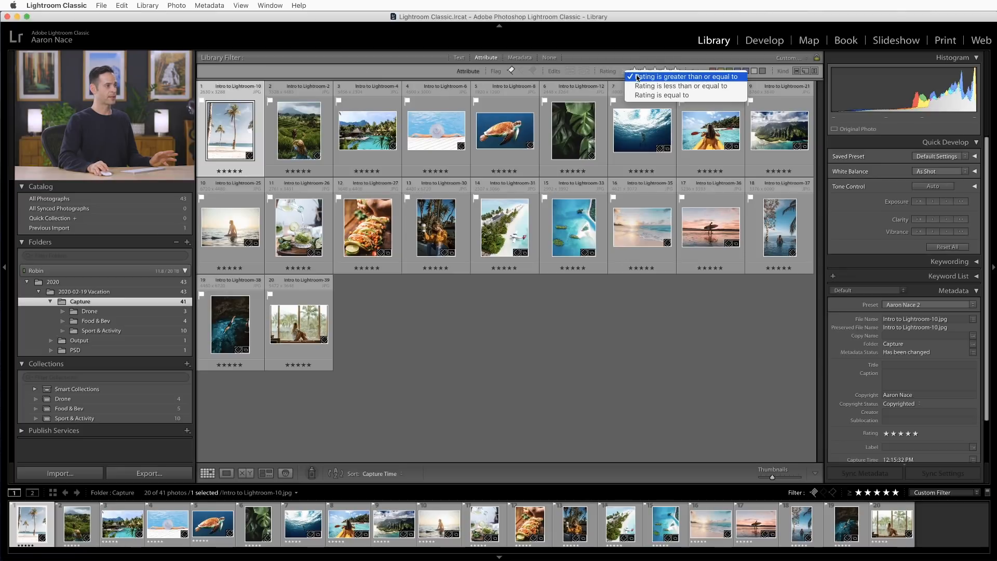
click(642, 77)
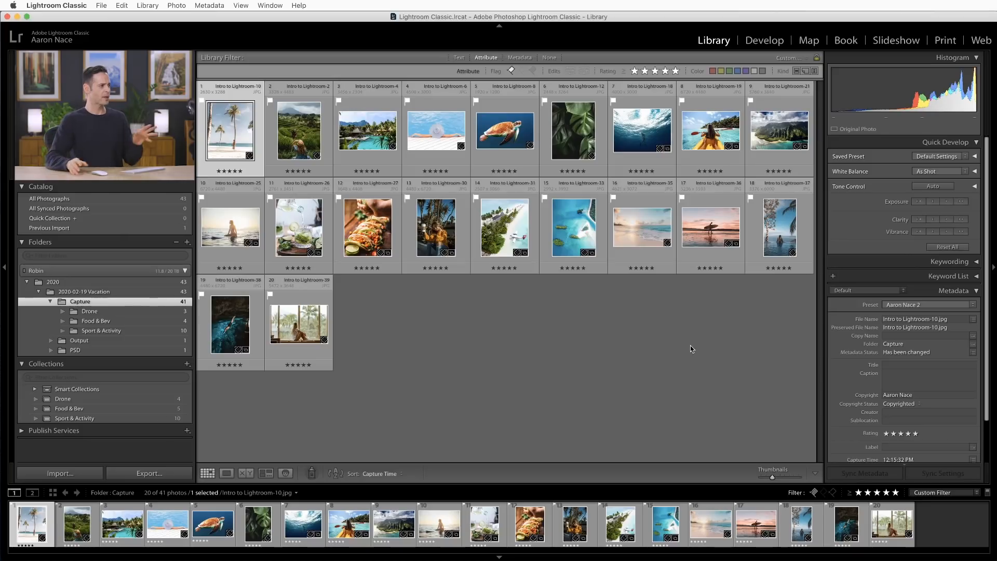
View the sun hat pool photo in Loupe view and step forward to the green leaf photo
click(489, 341)
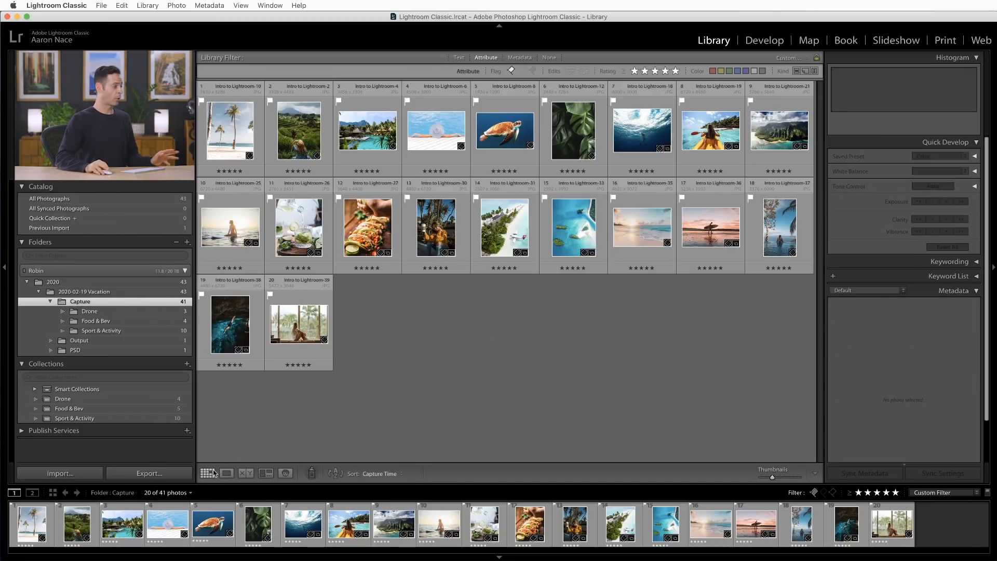
click(298, 130)
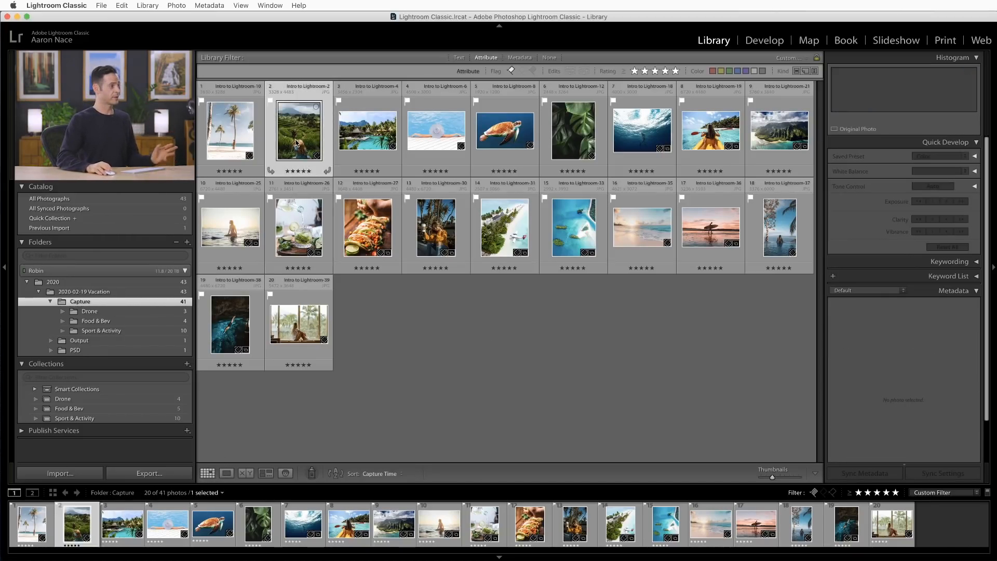
click(436, 130)
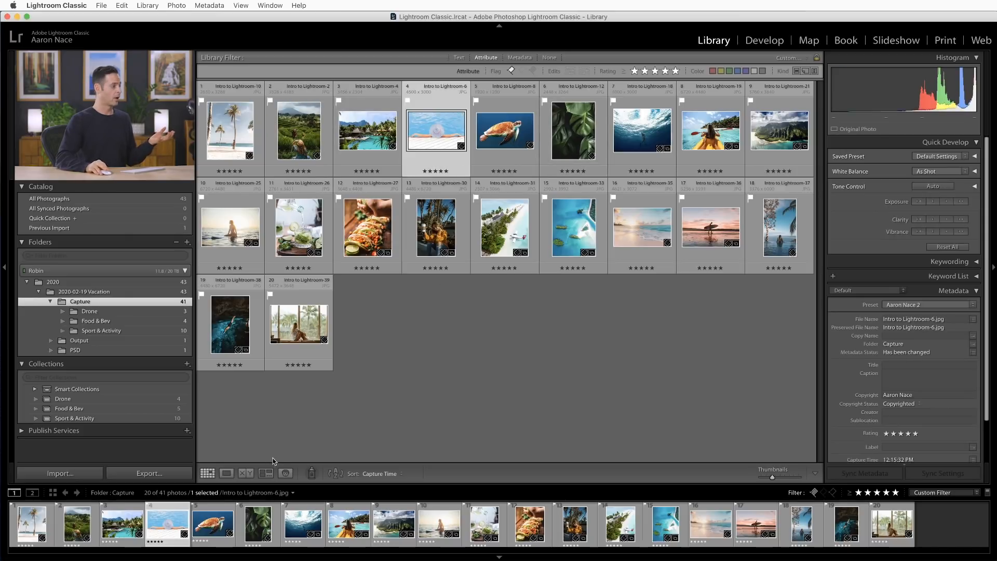
click(226, 473)
key(Right)
key(Right)
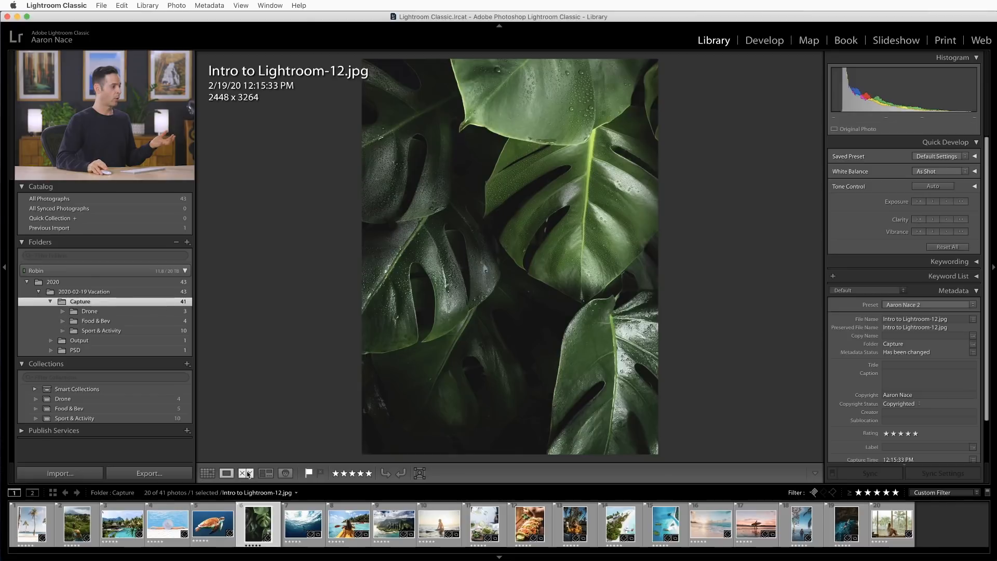
Compare Intro to Lightroom-12 with Intro to Lightroom-18 in Compare view, and return to Grid view with nothing selected
super+click(299, 525)
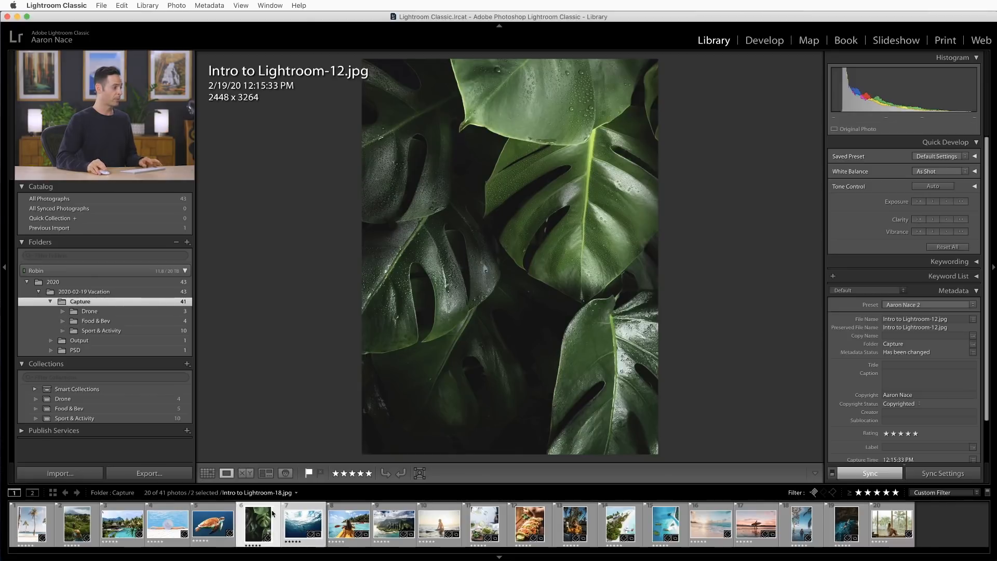
click(247, 473)
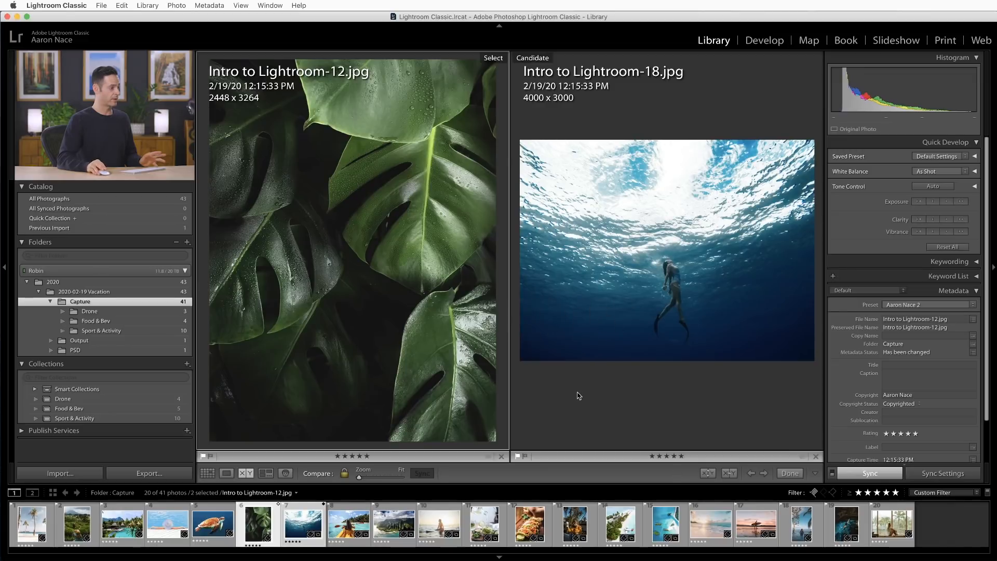
key(g)
key(super+d)
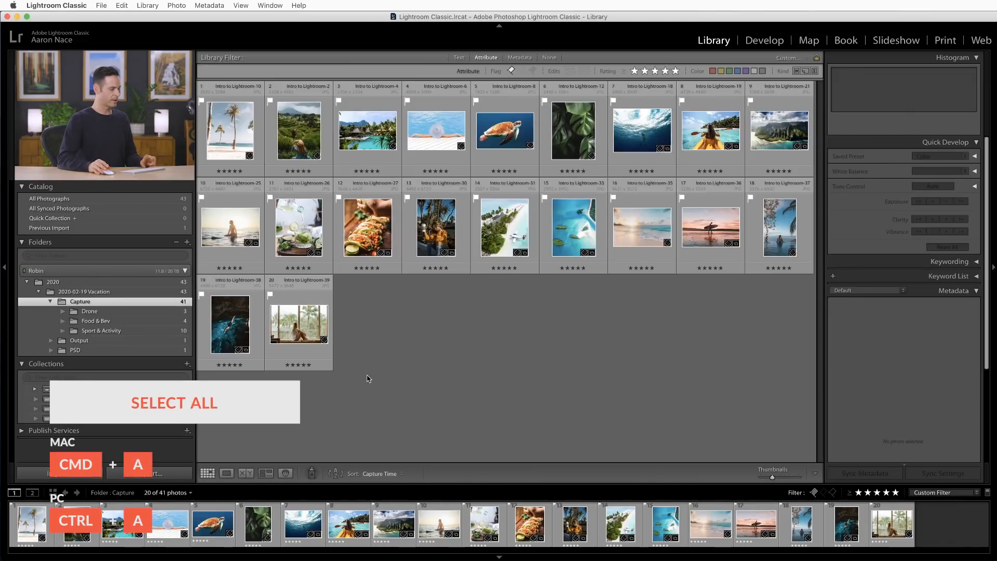
Select all the five-star photos and show them in Survey view with the panels hidden
key(super+a)
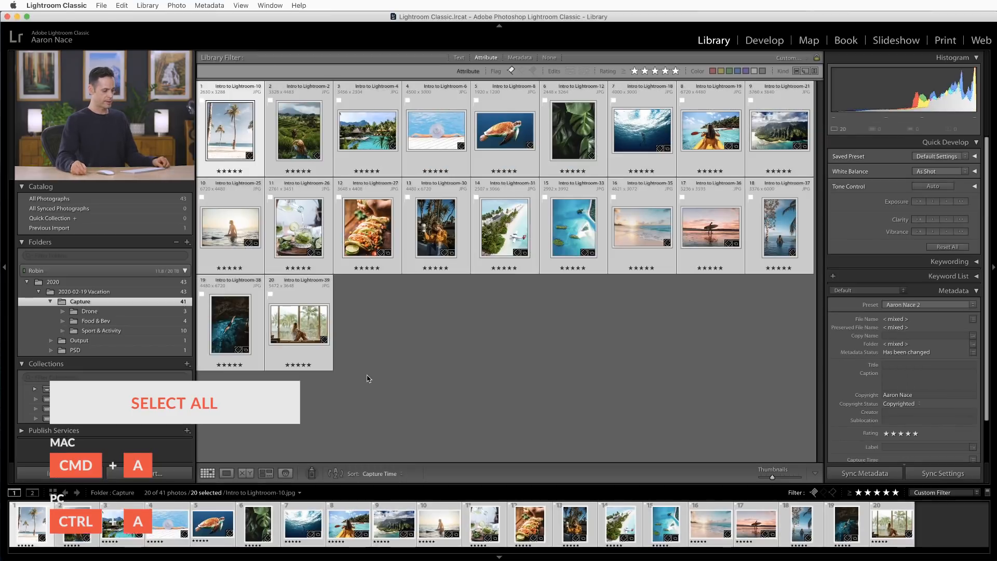
key(n)
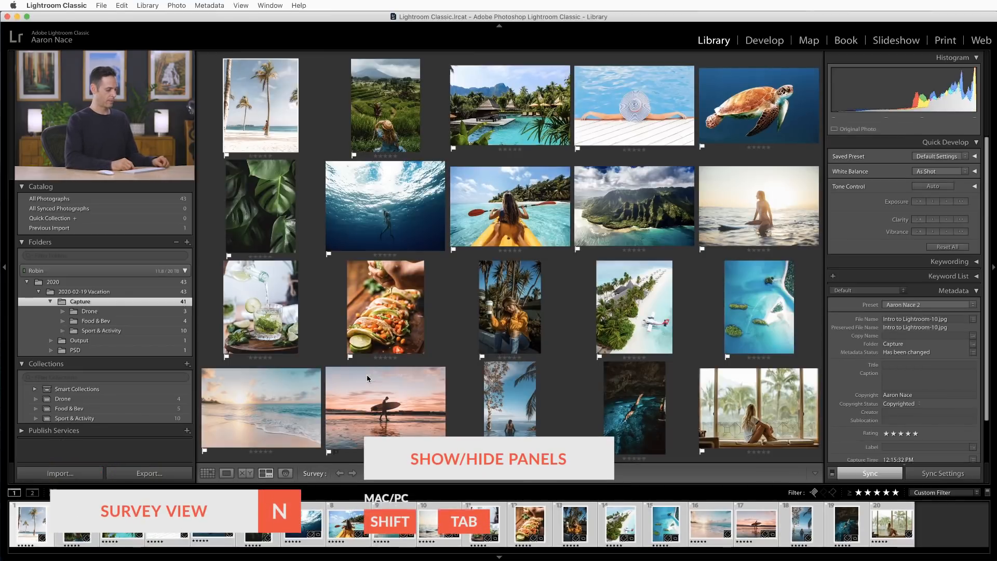
key(shift+Tab)
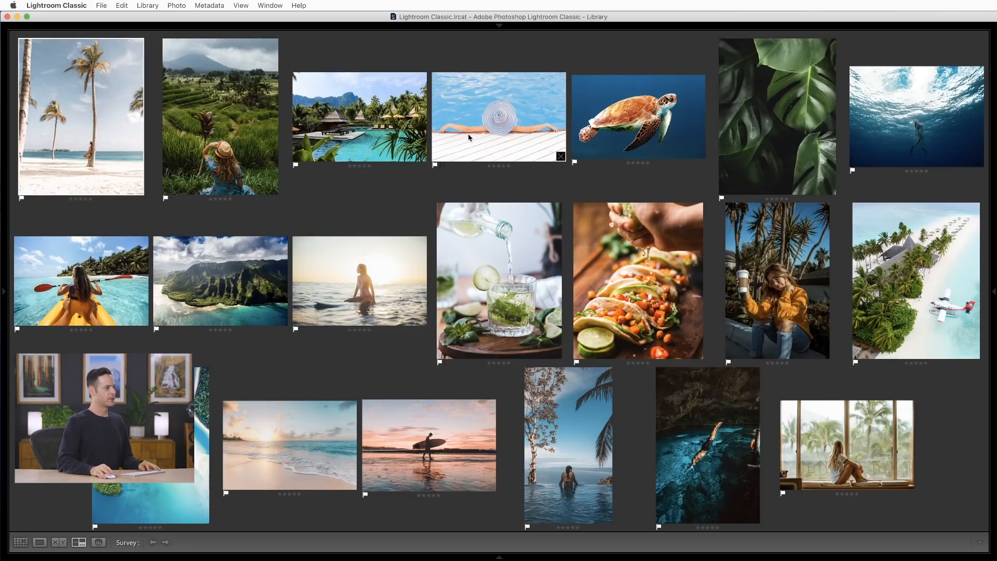
Remove the sun hat pool photo from the survey and undo the removal
click(560, 156)
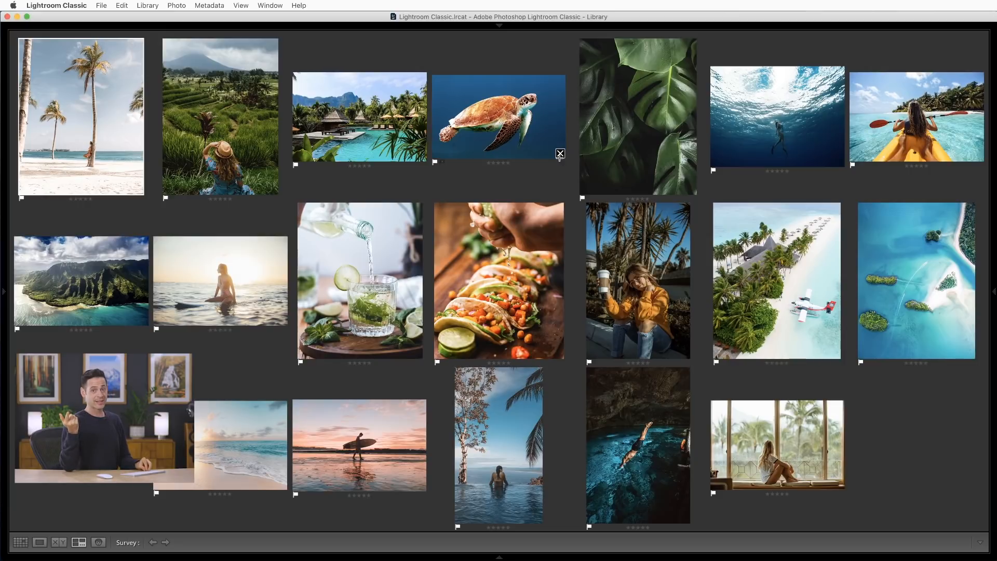
key(super+z)
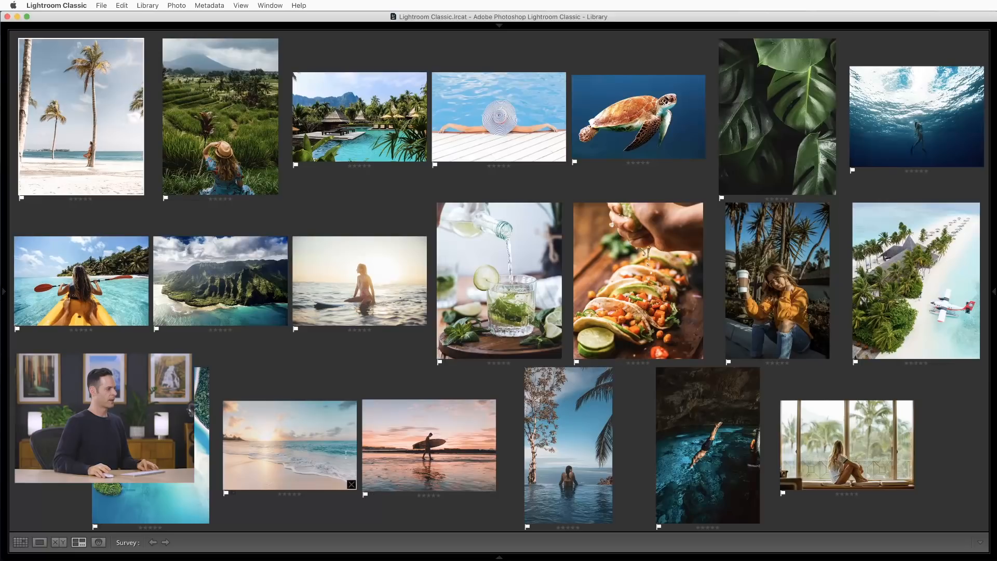
Remove the sunrise beach and green leaf photos from the survey
super+click(287, 441)
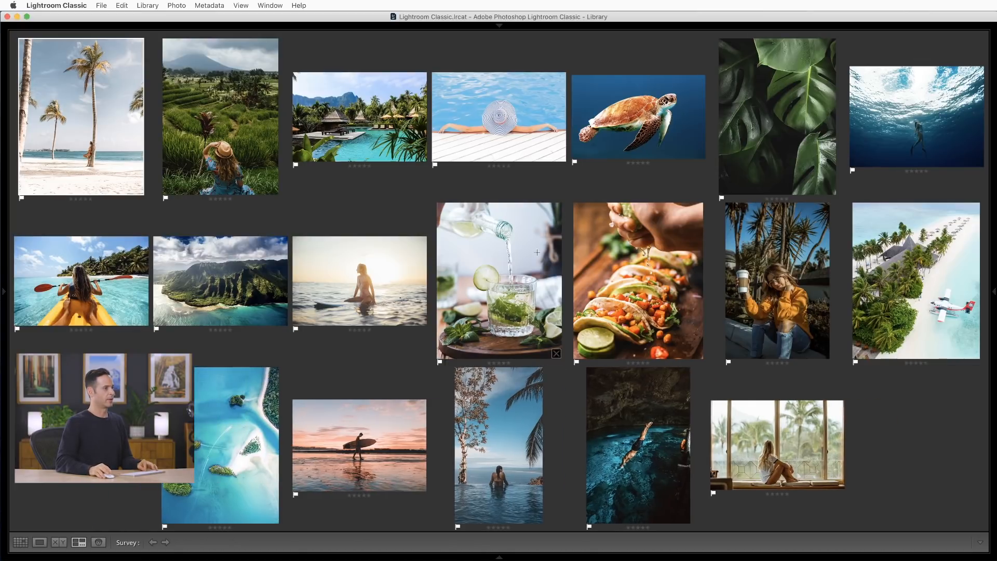
super+click(788, 111)
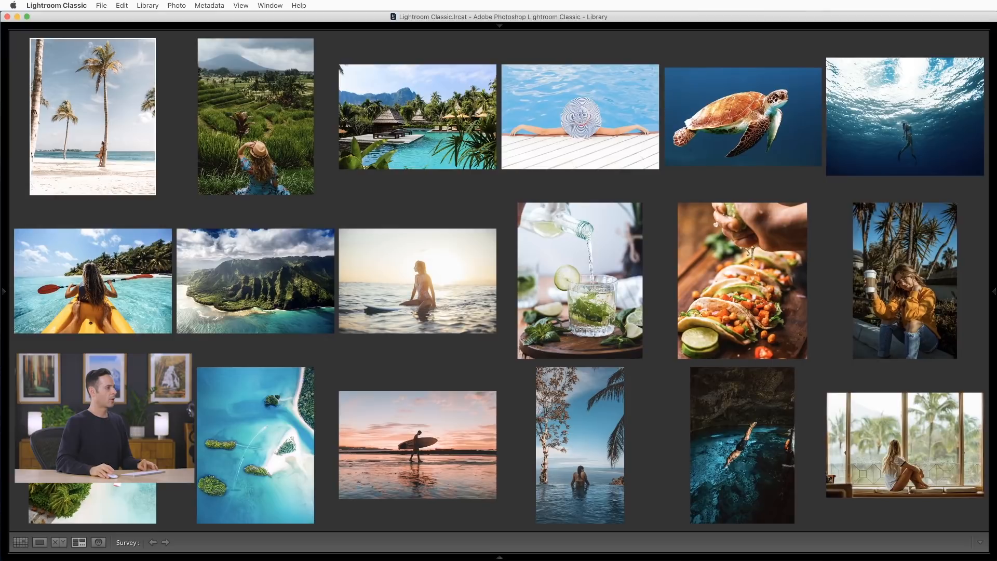
Remove the resort pool, palm tree beach, yellow sweater and window seat photos from the survey
super+click(427, 126)
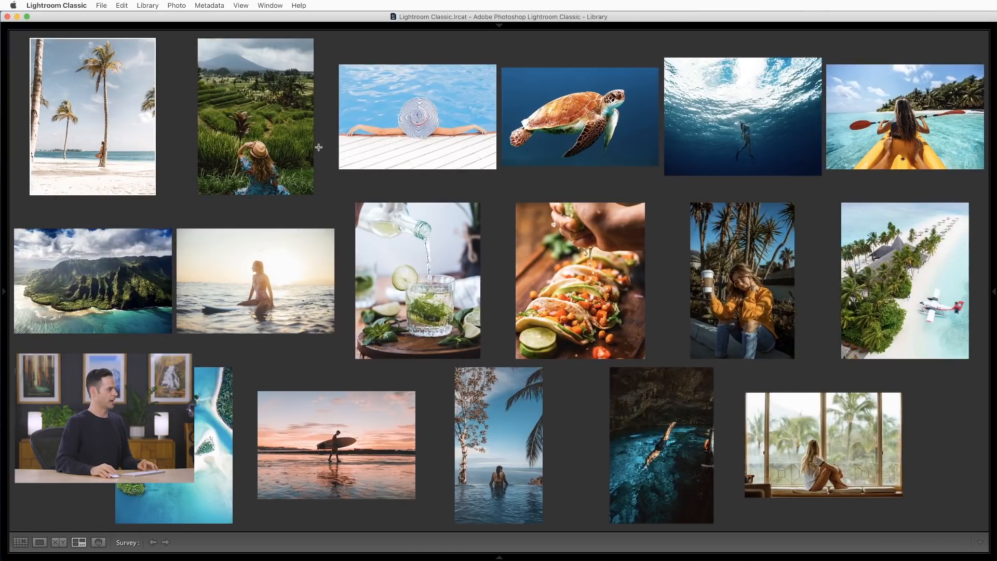
super+click(114, 135)
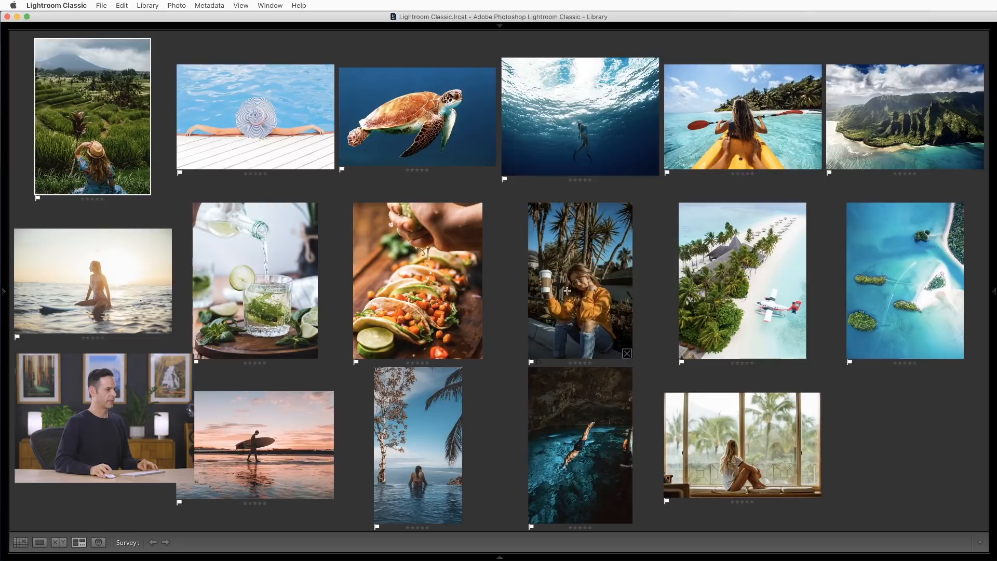
super+click(567, 291)
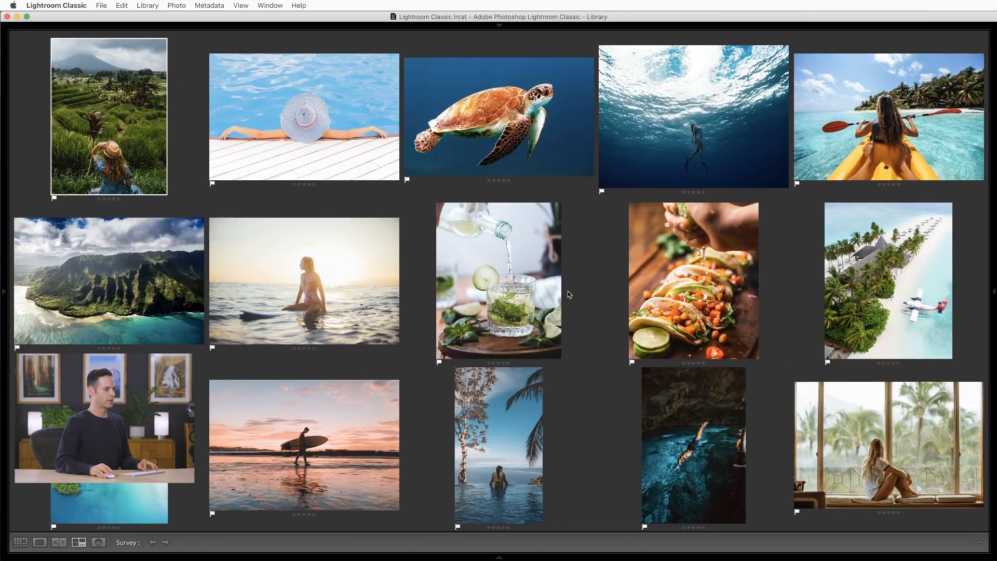
super+click(856, 444)
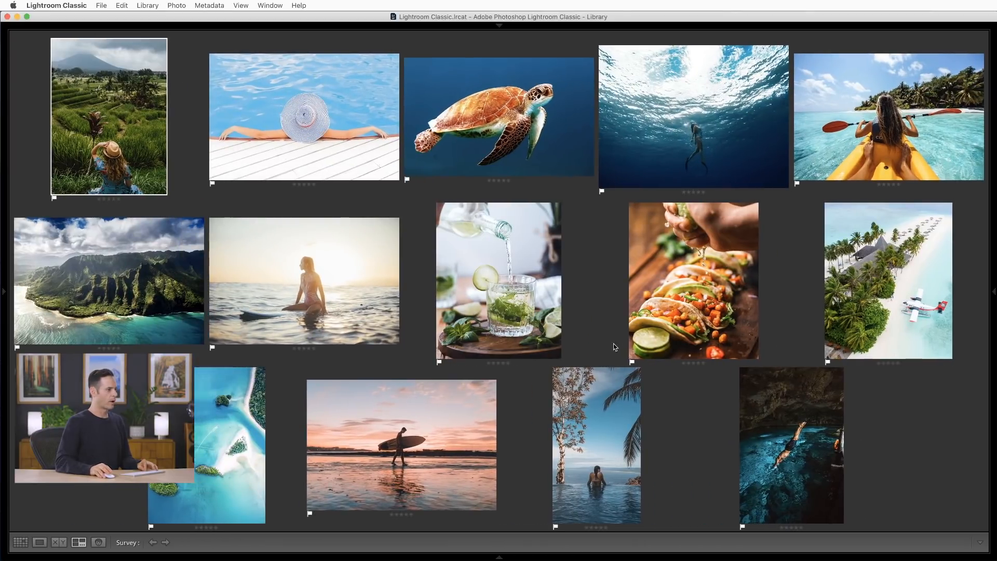
Remove the lime drink, sun hat pool, sunset surfer and cave diver photos from the survey
super+click(551, 269)
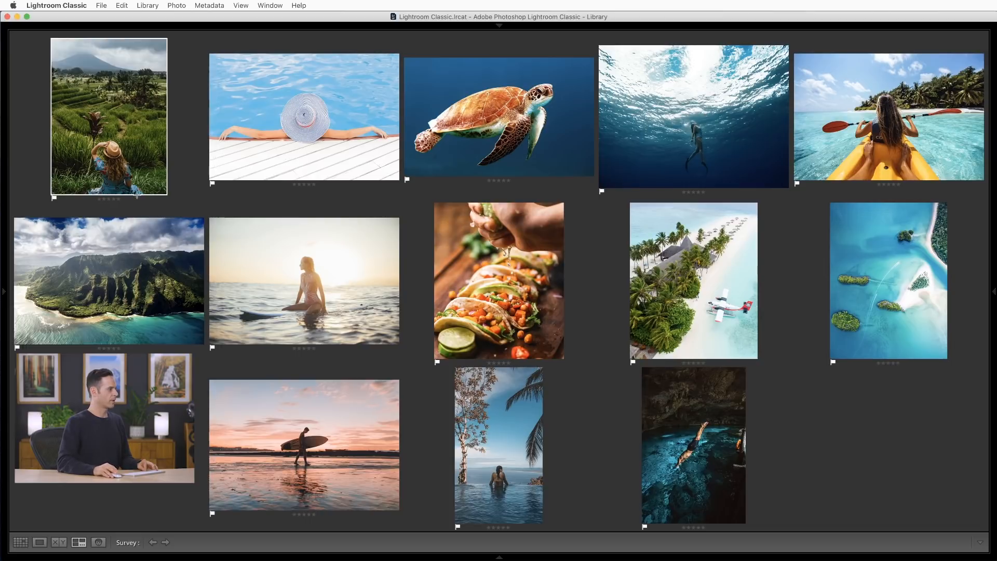
super+click(296, 131)
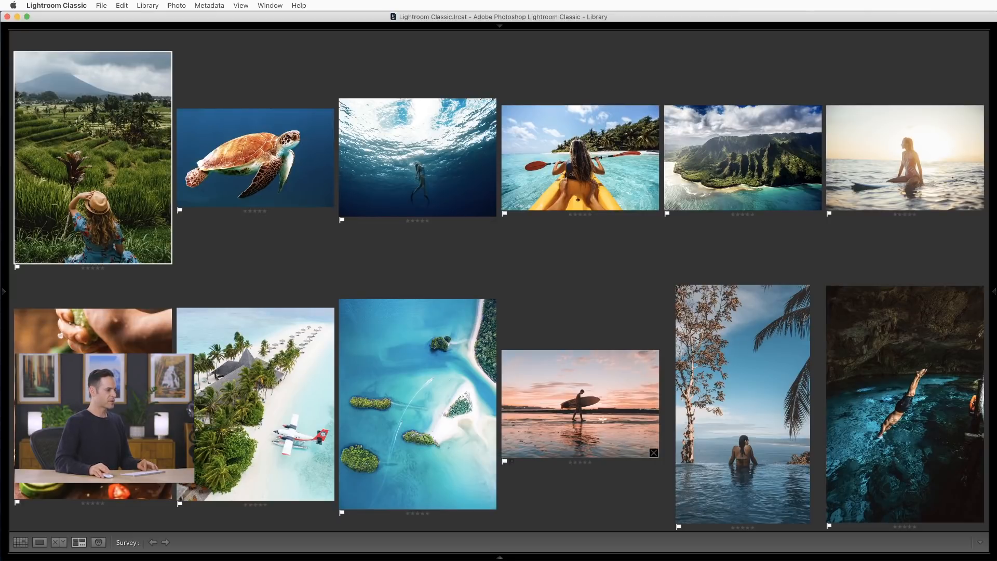
super+click(576, 395)
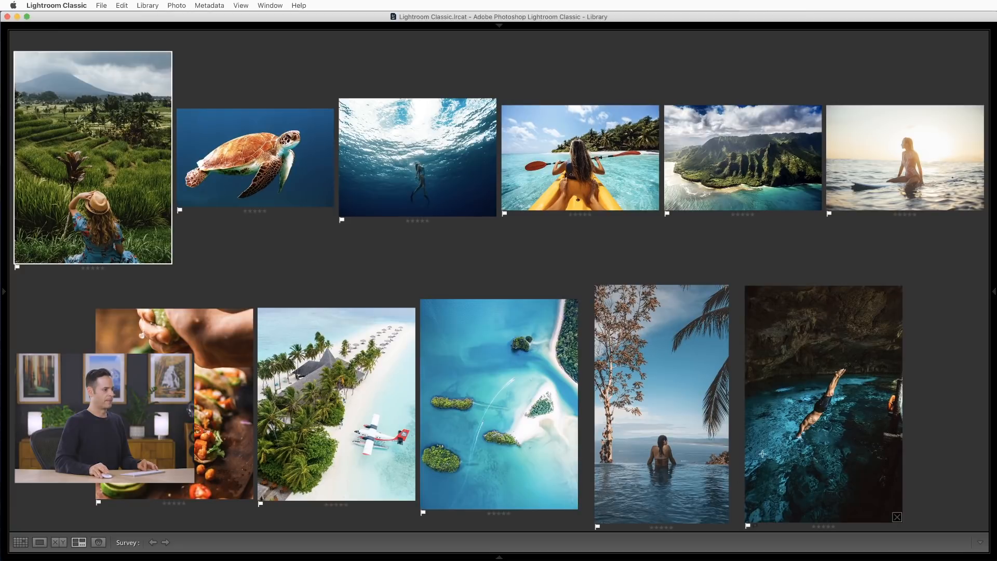
super+click(821, 412)
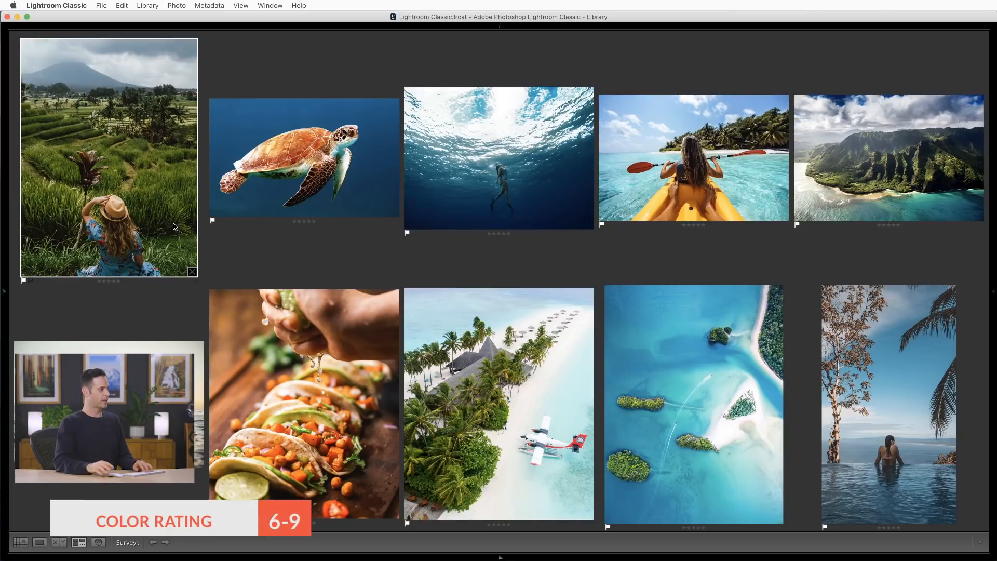
Give the rice terrace, turtle, underwater diver, kayak, green coastline and seated surfer photos the red colour label
key(6)
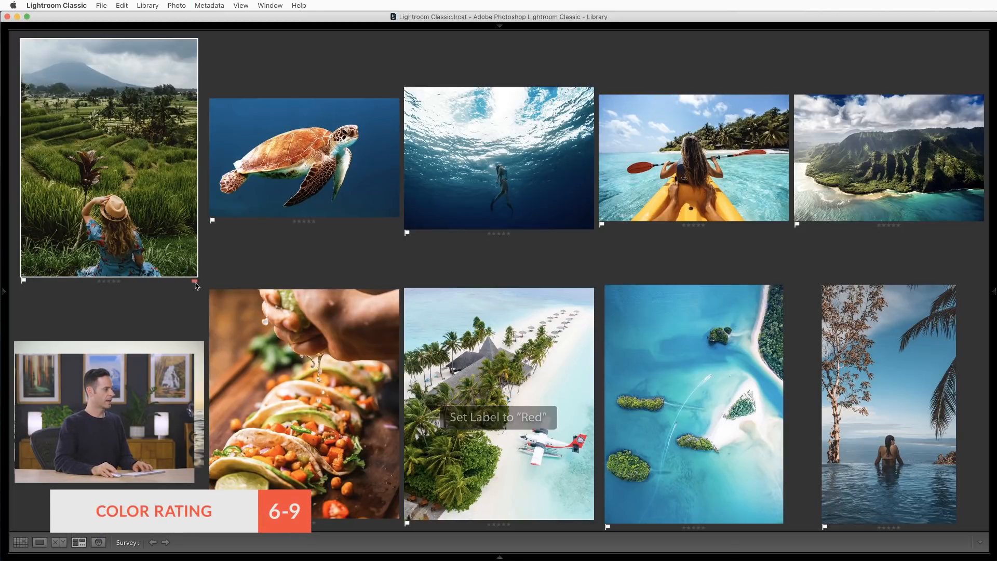
click(278, 193)
click(491, 186)
key(6)
click(658, 184)
key(6)
click(841, 182)
key(6)
click(156, 416)
key(6)
Give the tacos, seaplane beach, lagoon islands and infinity pool photos the red colour label
click(311, 426)
key(6)
key(6)
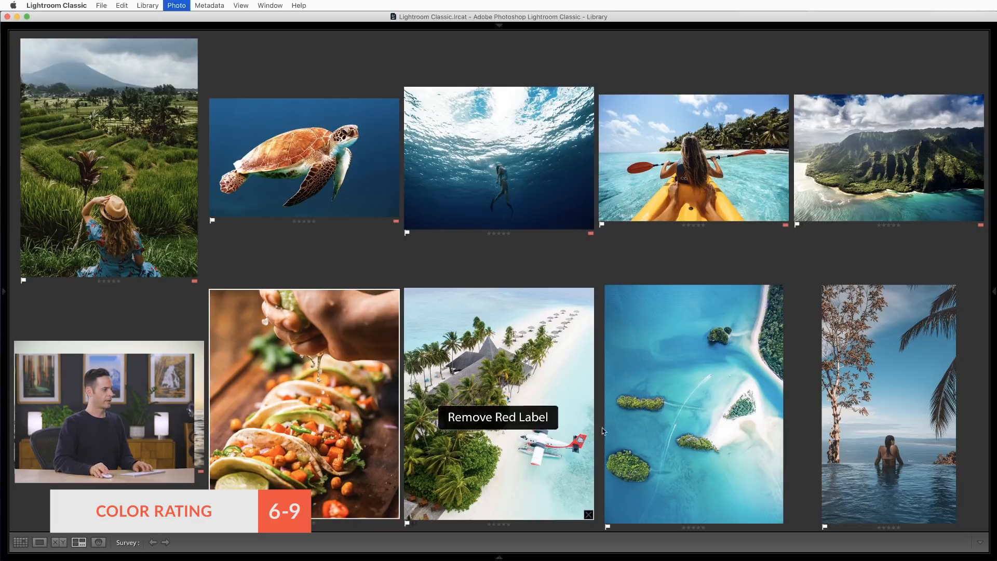
click(689, 429)
key(6)
click(386, 442)
key(6)
click(521, 471)
key(6)
click(874, 486)
key(6)
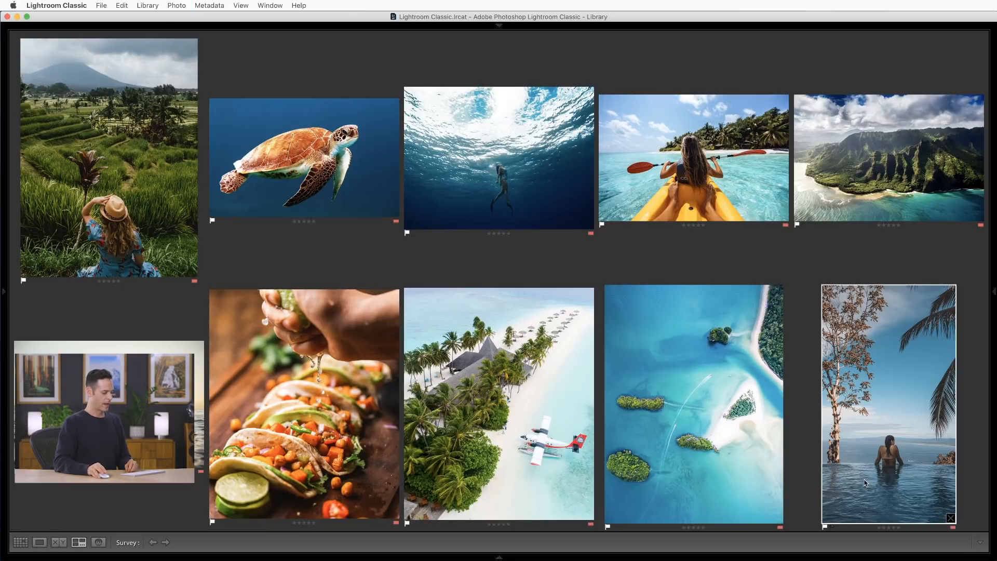
Return to Grid view with nothing selected and show the hidden panels again
key(g)
click(762, 453)
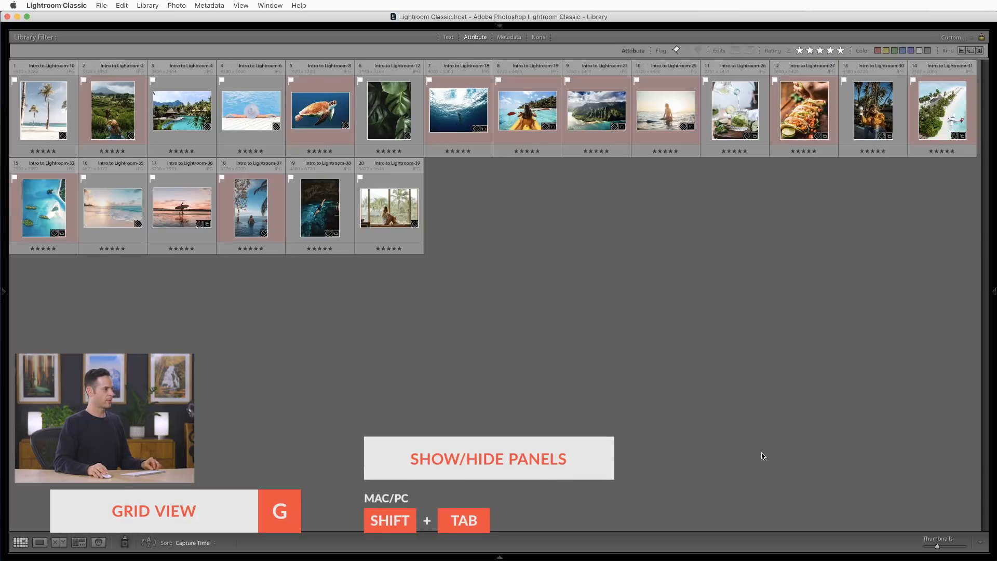
key(shift+Tab)
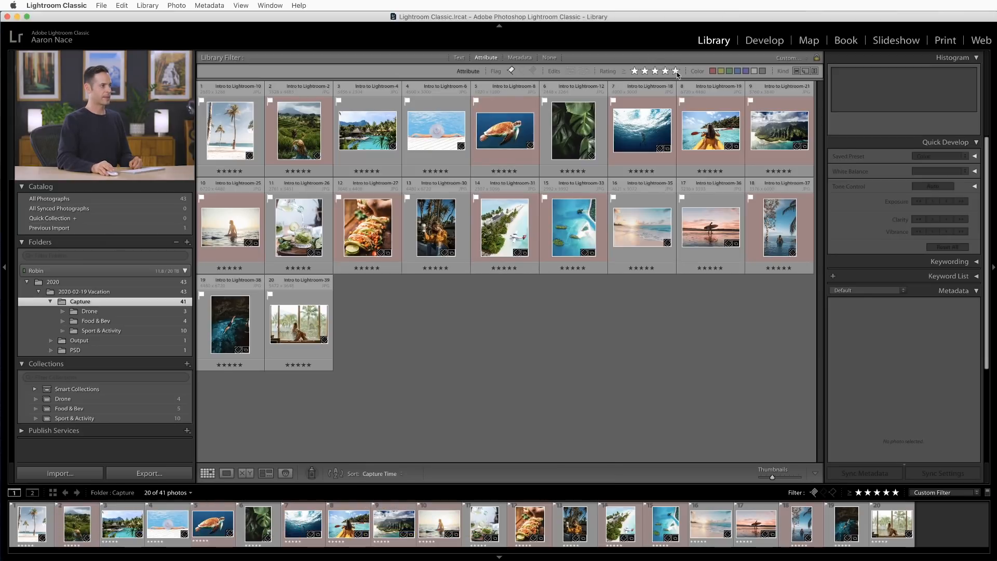
Filter the five-star picks by the red label, and clear the colour, rating and flag filters
click(713, 73)
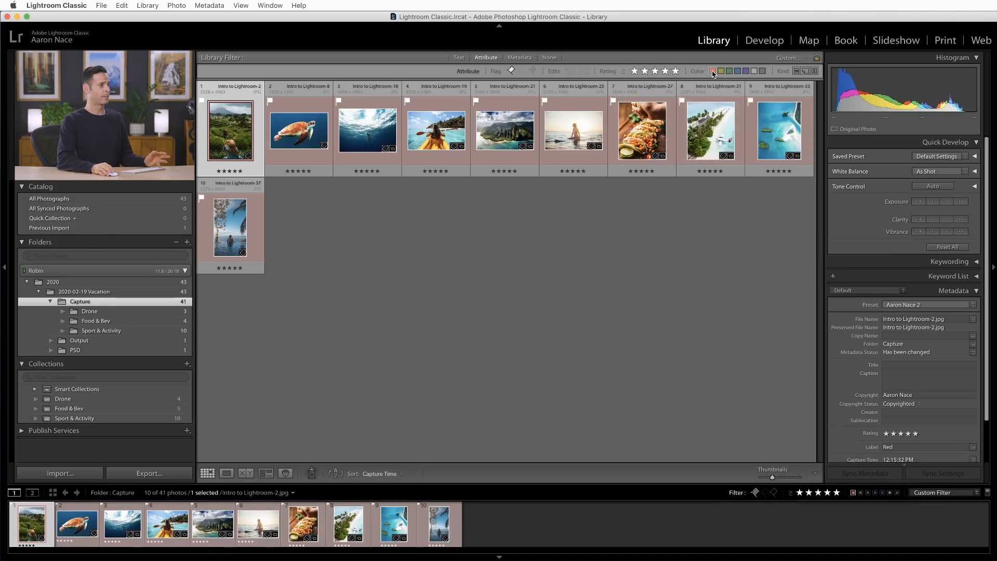
click(713, 71)
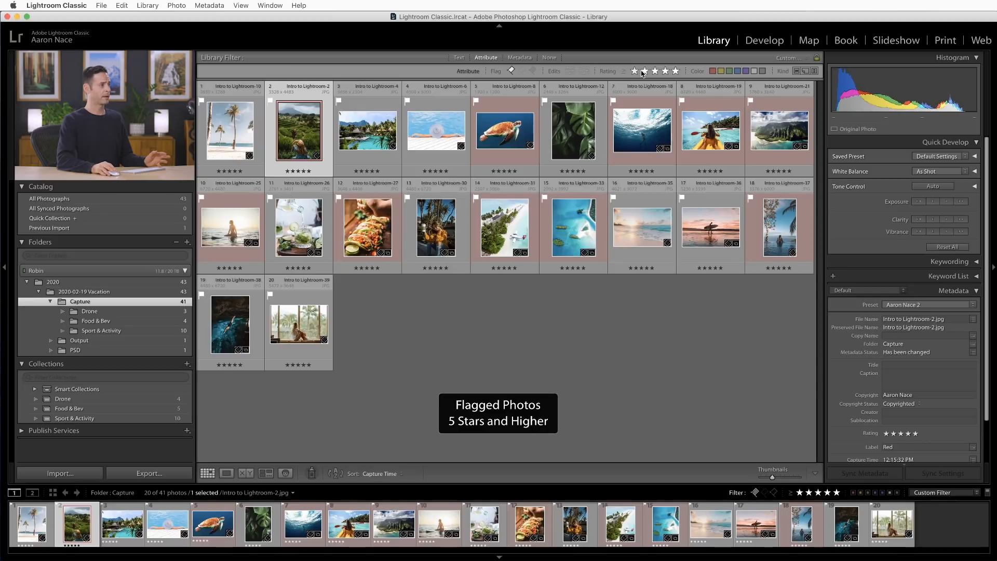
click(675, 71)
click(513, 71)
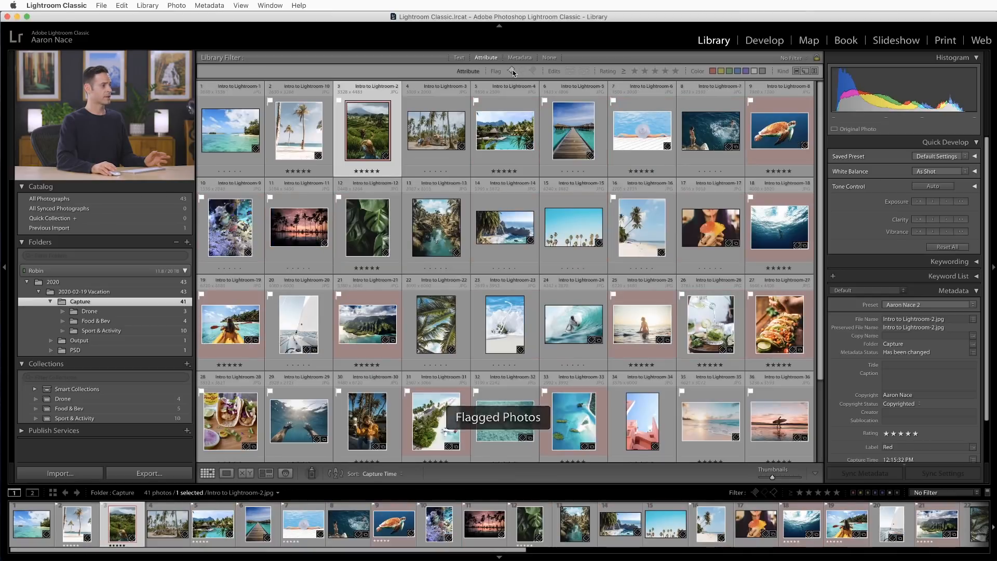
Deselect the photos in the unfiltered grid and sort the Capture folder by Label Color
scroll(607, 226, down, 3)
scroll(606, 226, up, 3)
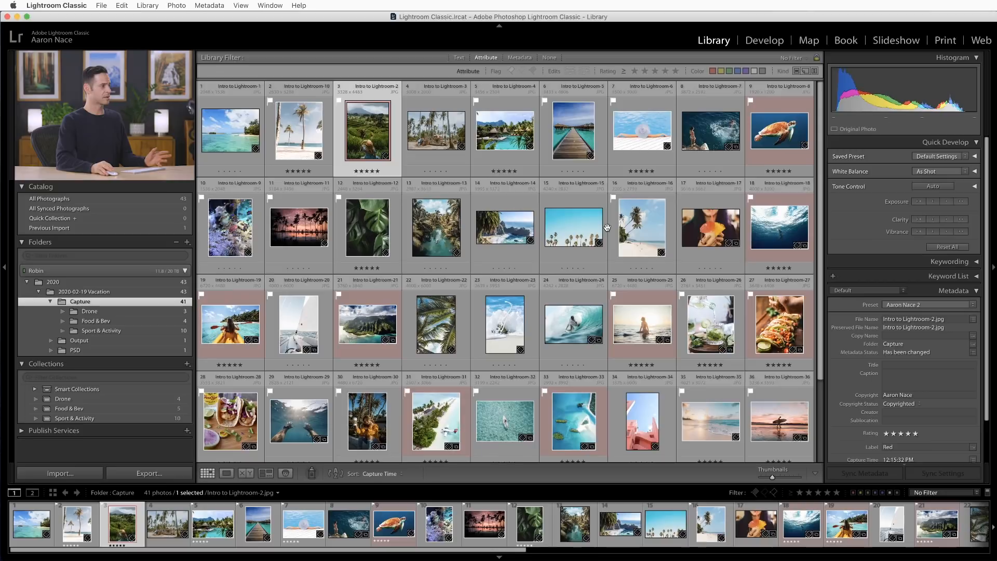
scroll(606, 226, down, 3)
click(618, 423)
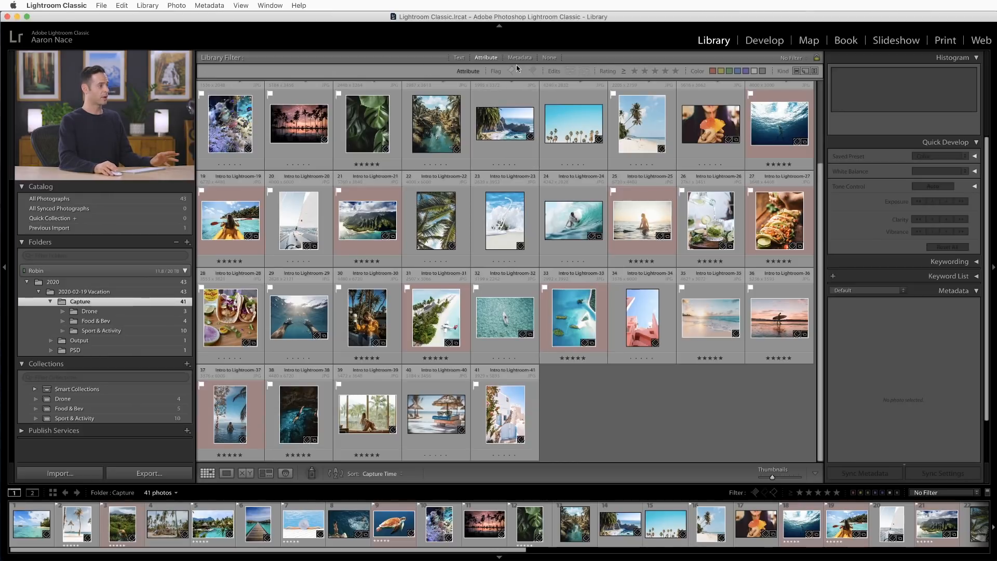
click(573, 301)
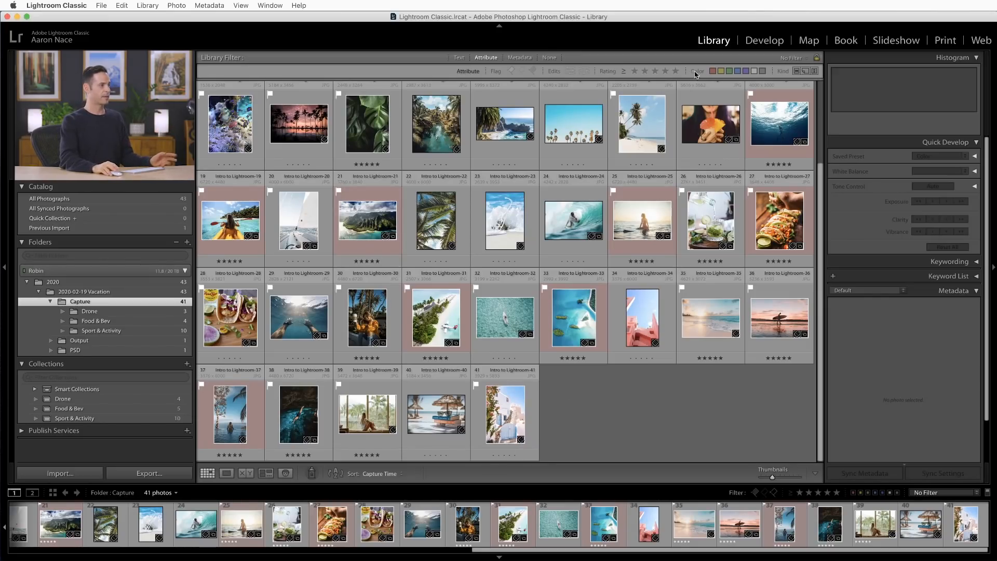
click(713, 71)
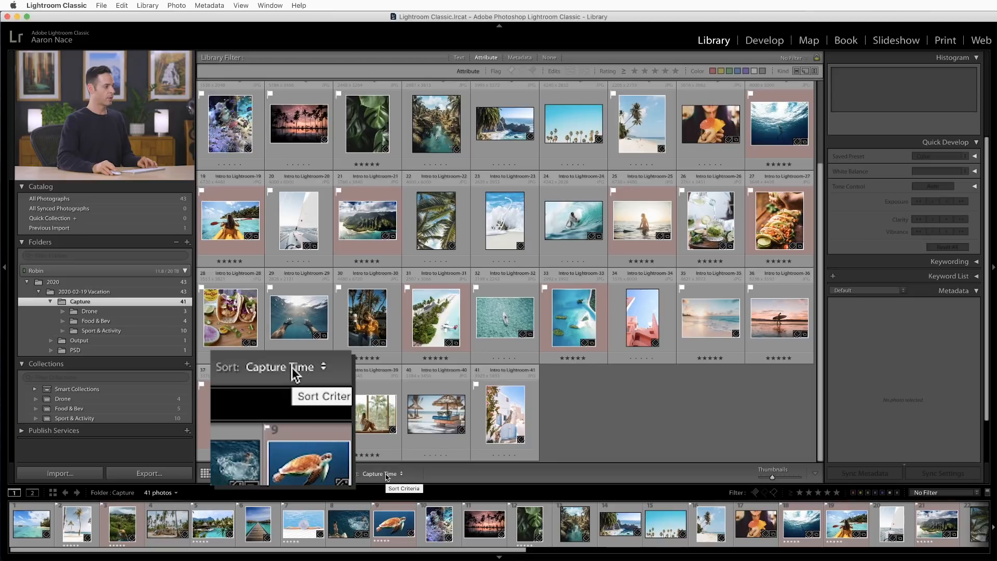
click(386, 476)
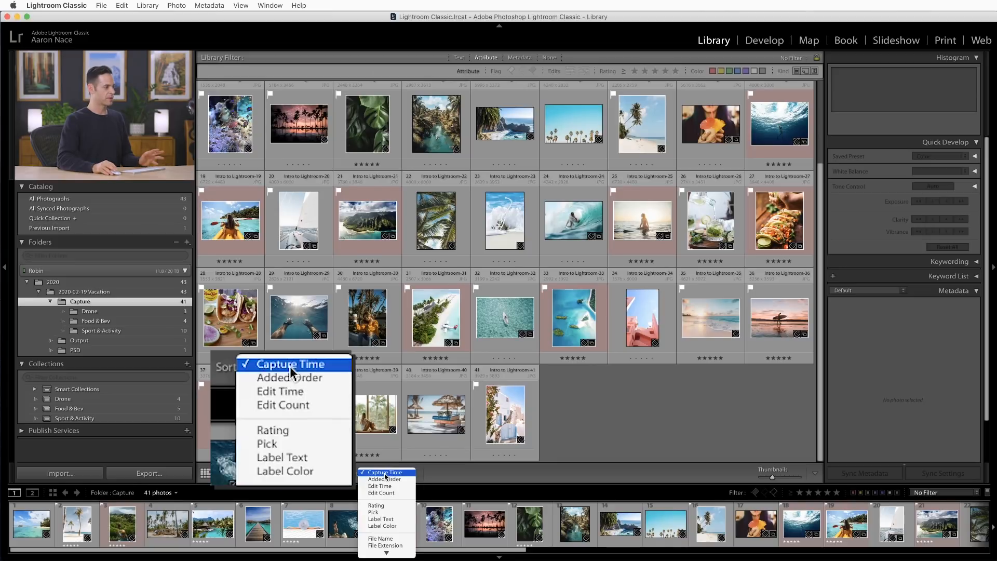
click(393, 527)
Select the ten red-labelled photos at the start of the grid and show them in Survey view
key(Home)
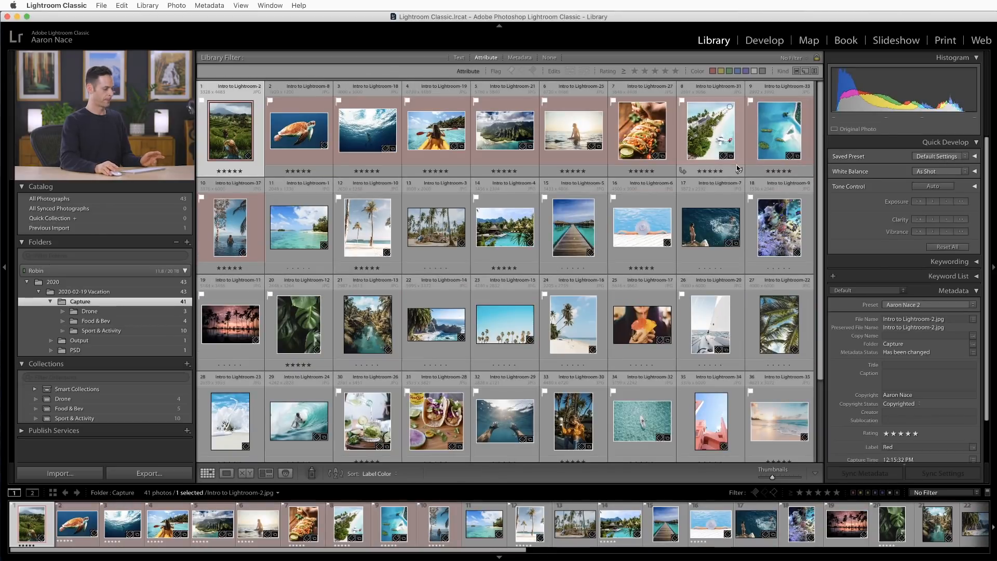
shift+click(248, 216)
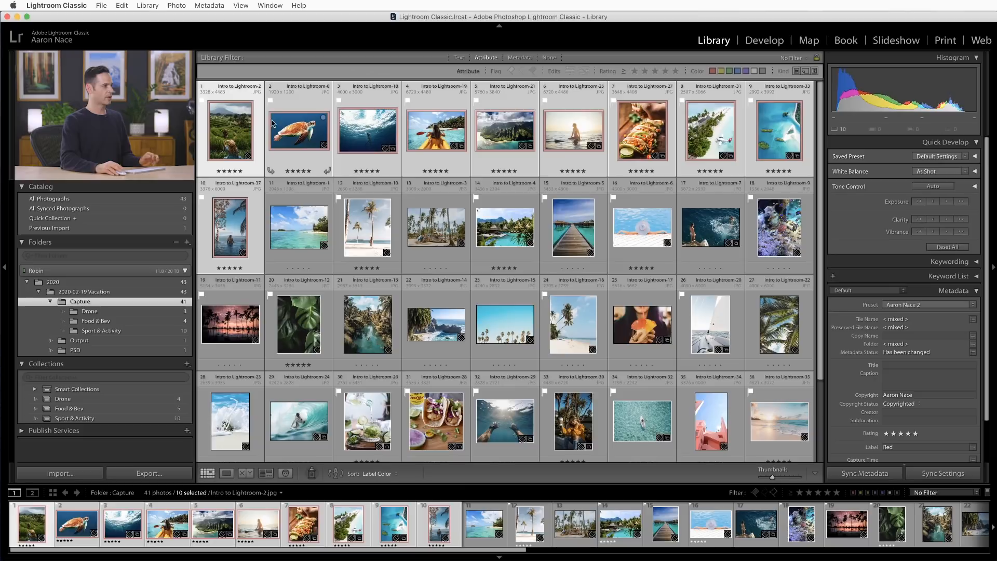
key(n)
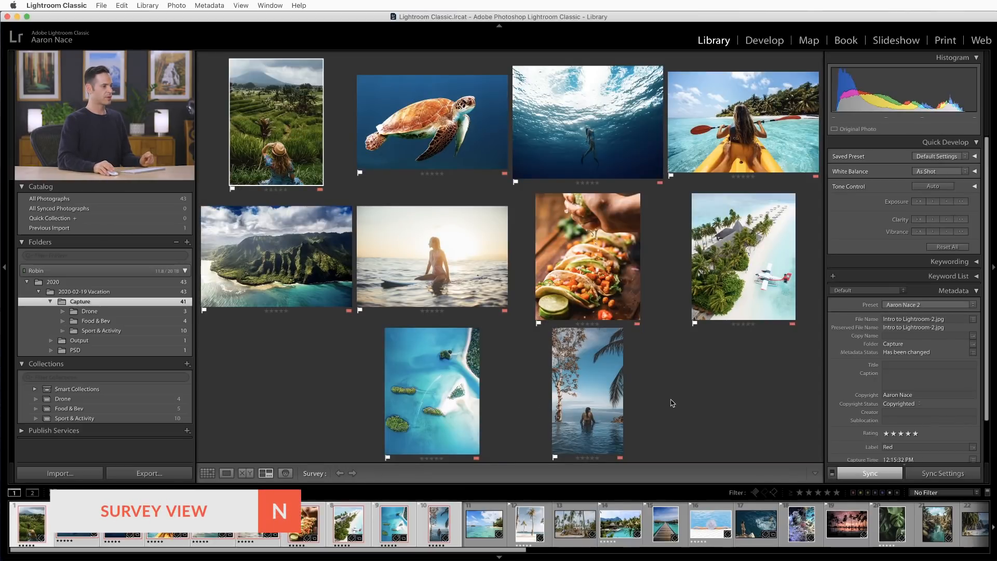
Change the seaplane beach, lagoon islands, kayak, underwater diver, tacos and turtle photos to the yellow colour label
click(754, 247)
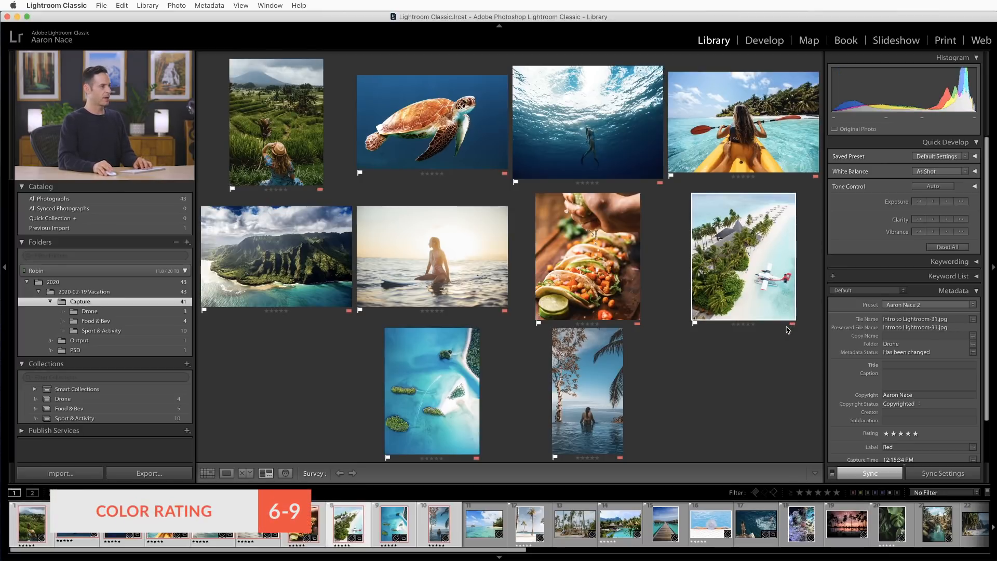
key(7)
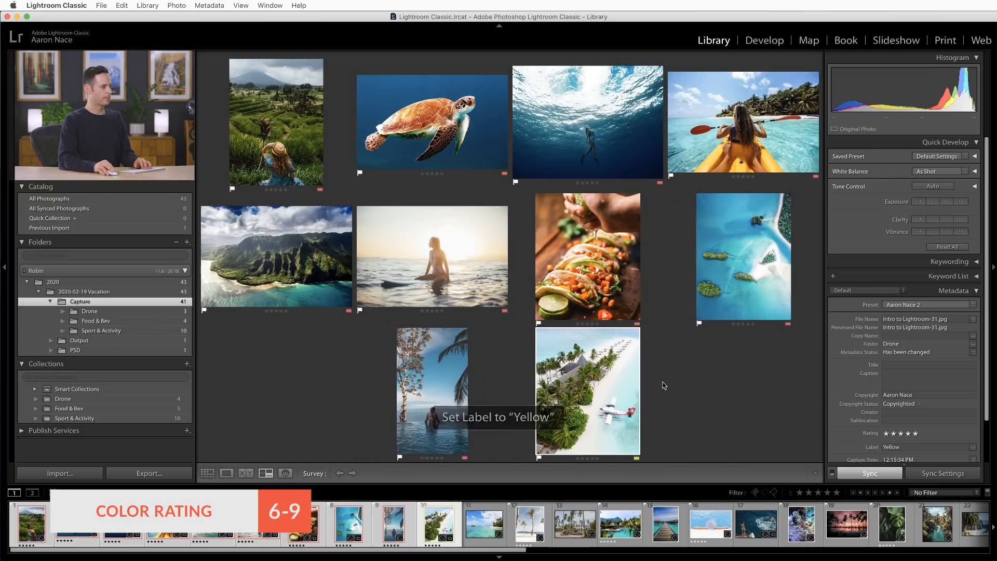
click(736, 272)
key(7)
click(712, 137)
key(7)
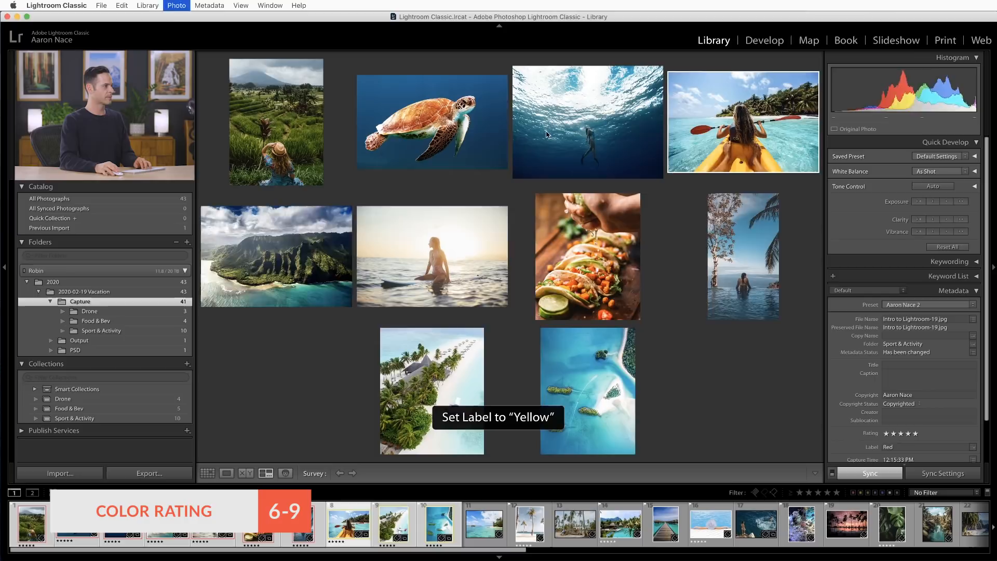
click(546, 131)
key(7)
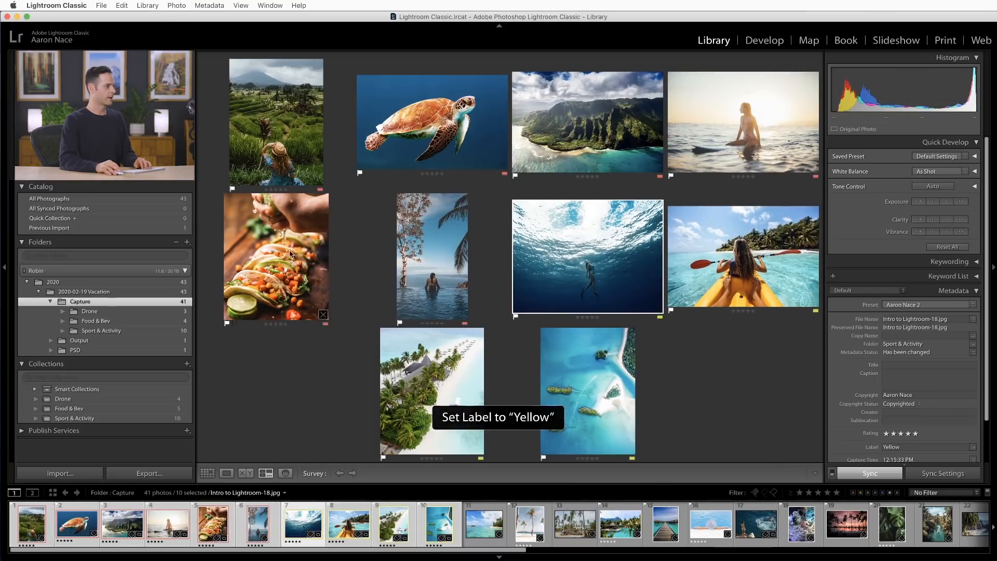
click(289, 254)
key(7)
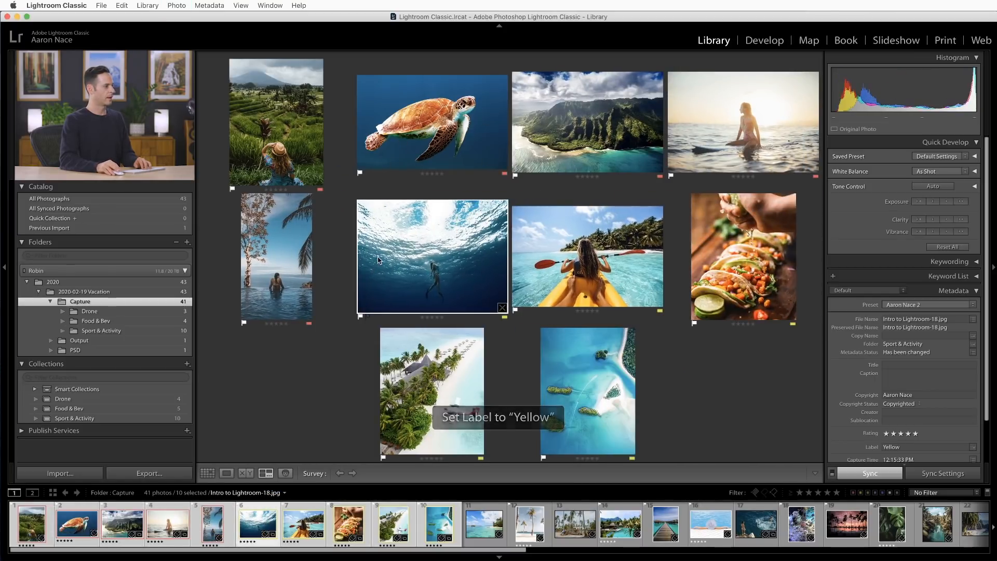
click(405, 133)
key(7)
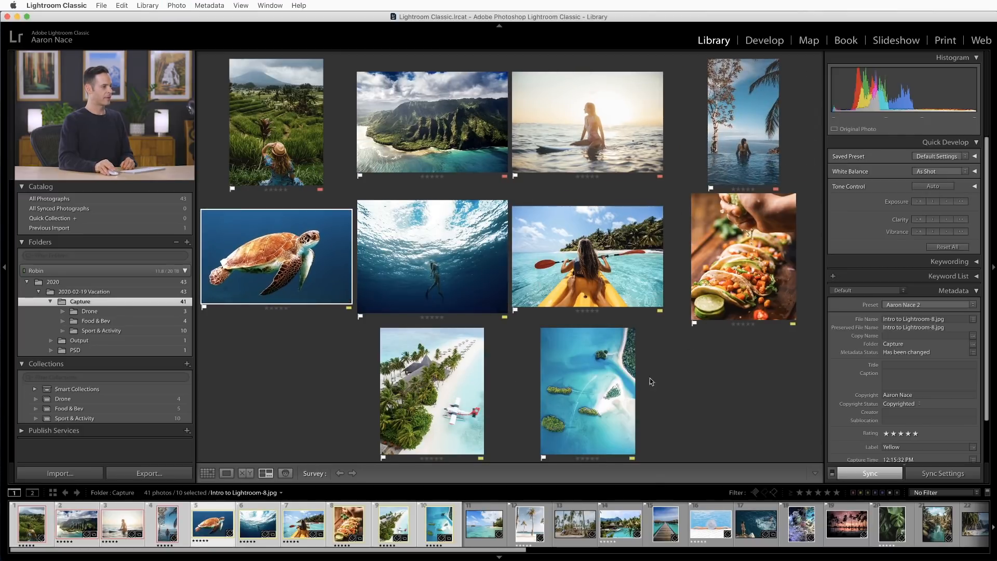
Return to Grid view with nothing selected and sort the photos by Capture Time
key(g)
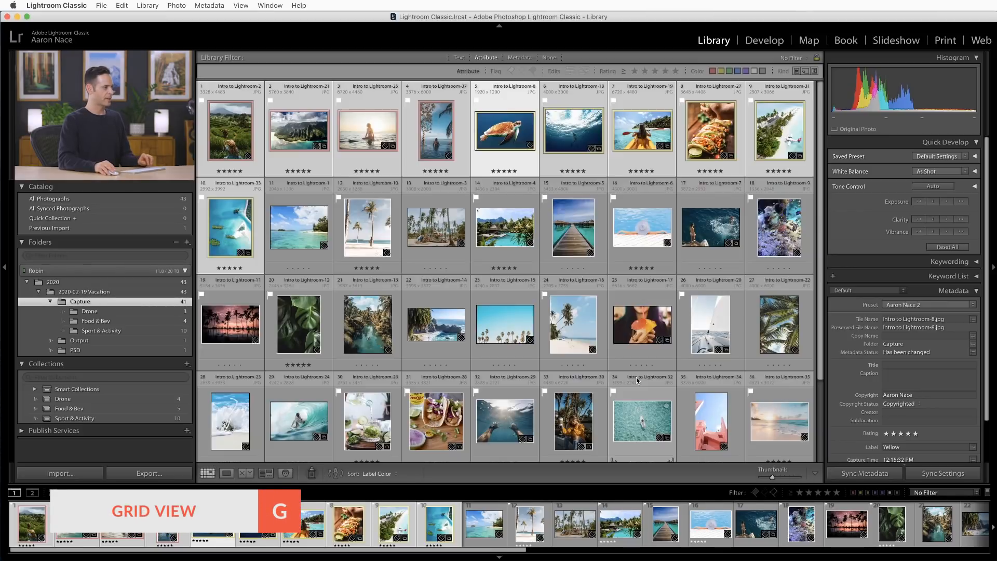
key(super+d)
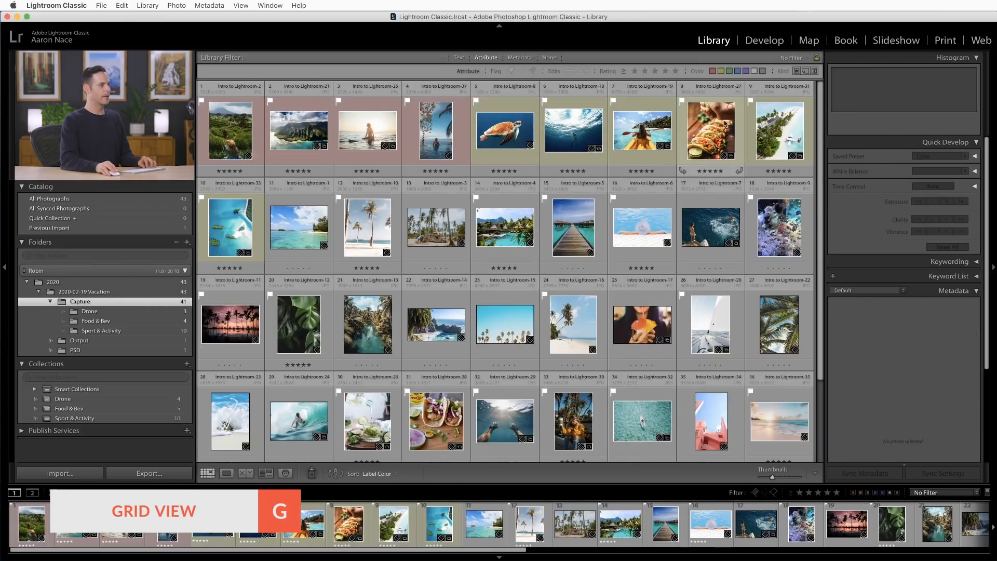
click(721, 71)
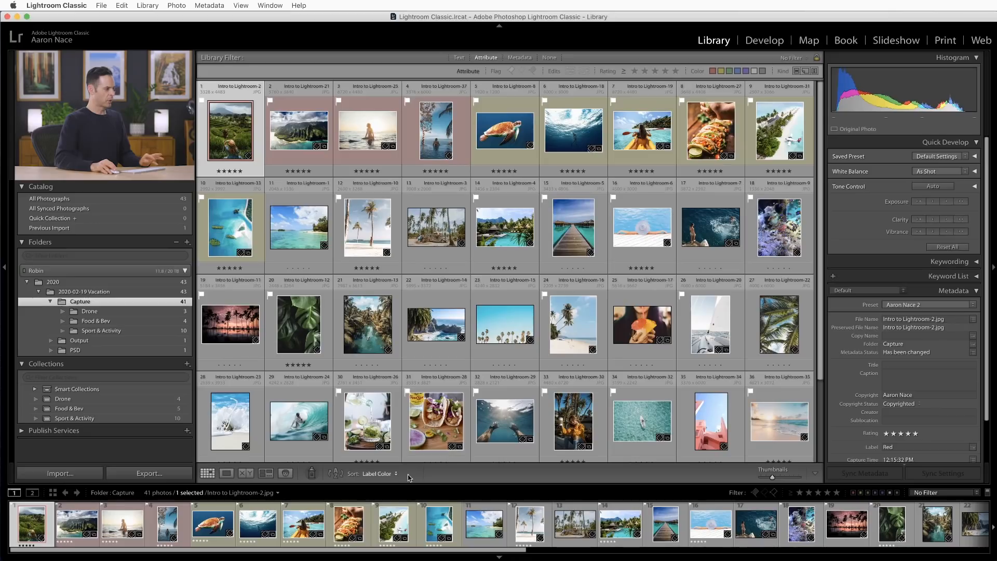
click(395, 474)
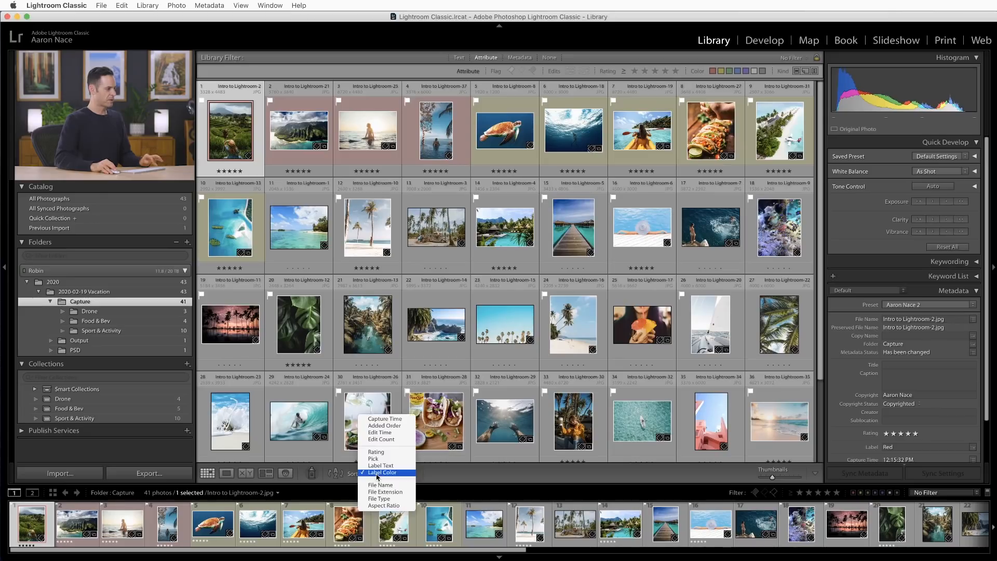
click(387, 420)
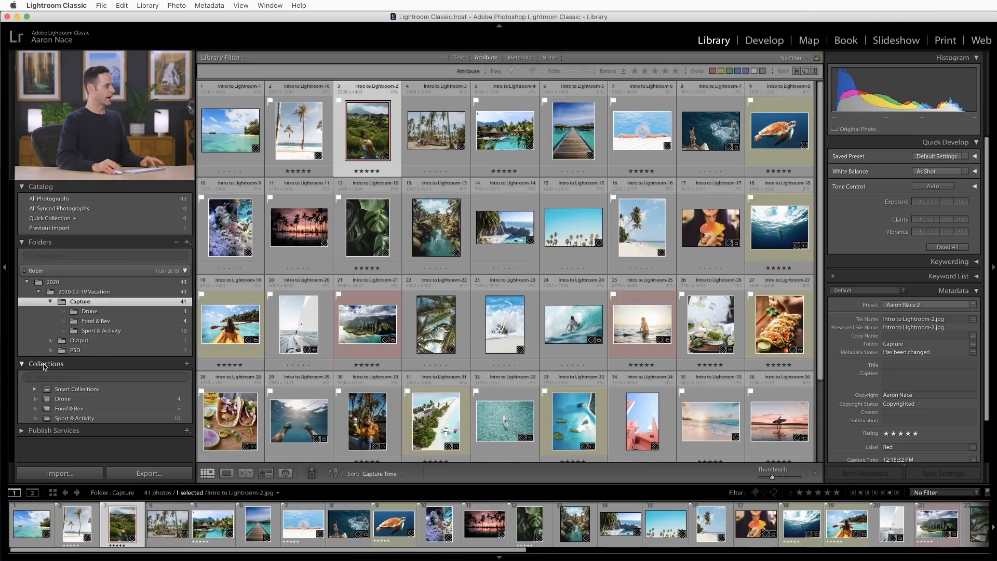
Browse the photos in the Drone, Food & Bev and Sport & Activity collections one after another
click(78, 399)
click(90, 408)
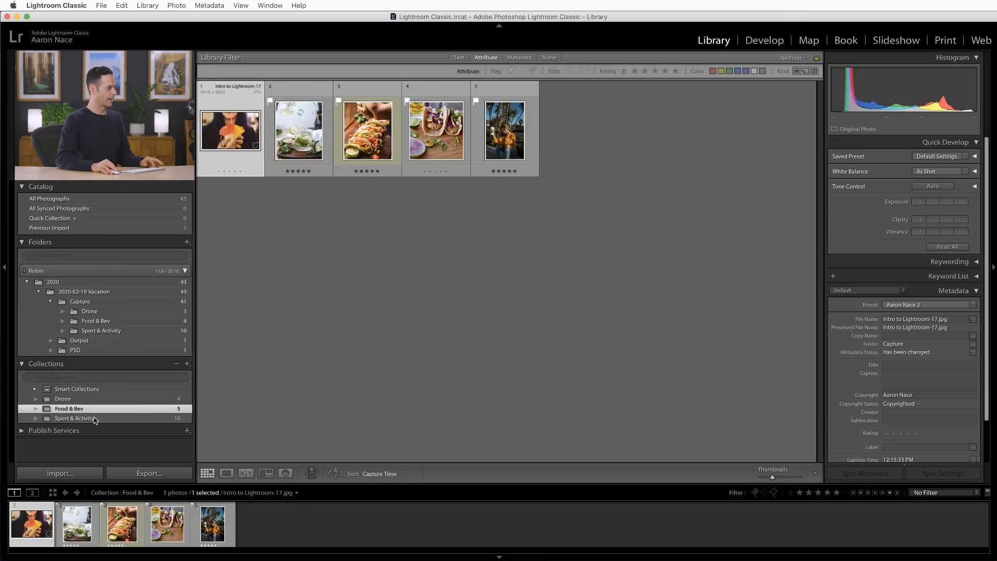
click(83, 418)
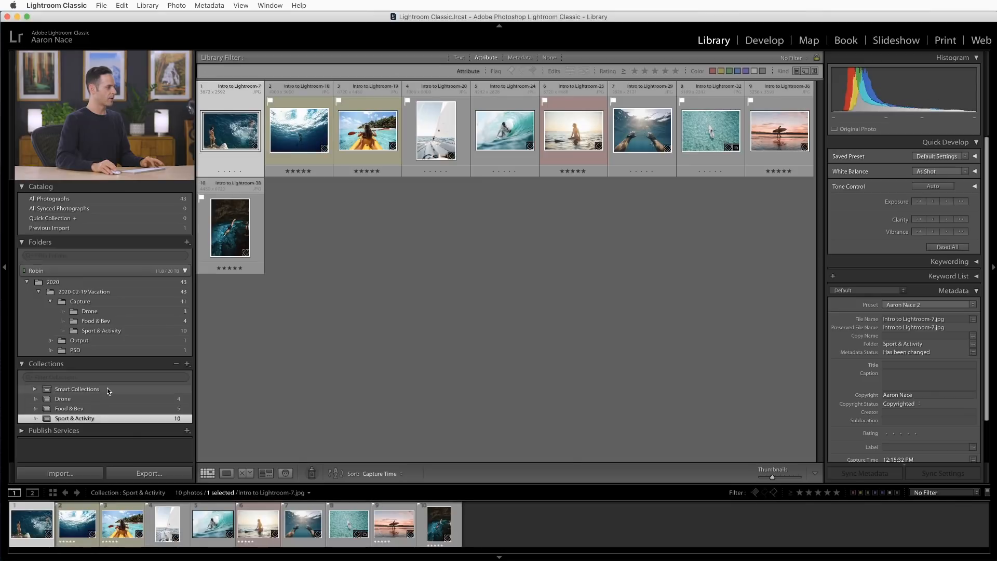
Expand the Smart Collections set and view the photos in Colored Red and Five Stars
click(107, 390)
click(34, 390)
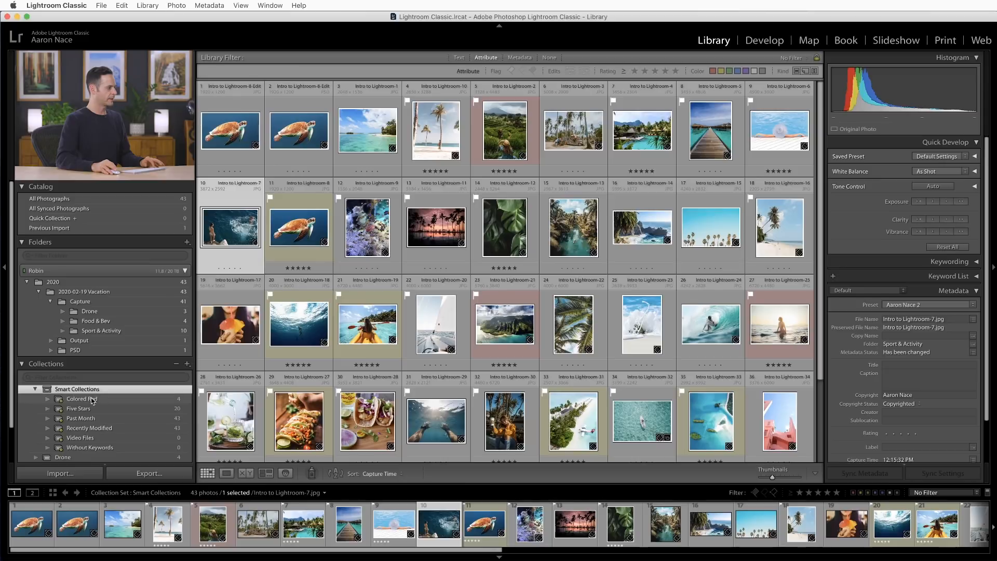
scroll(99, 394, down, 2)
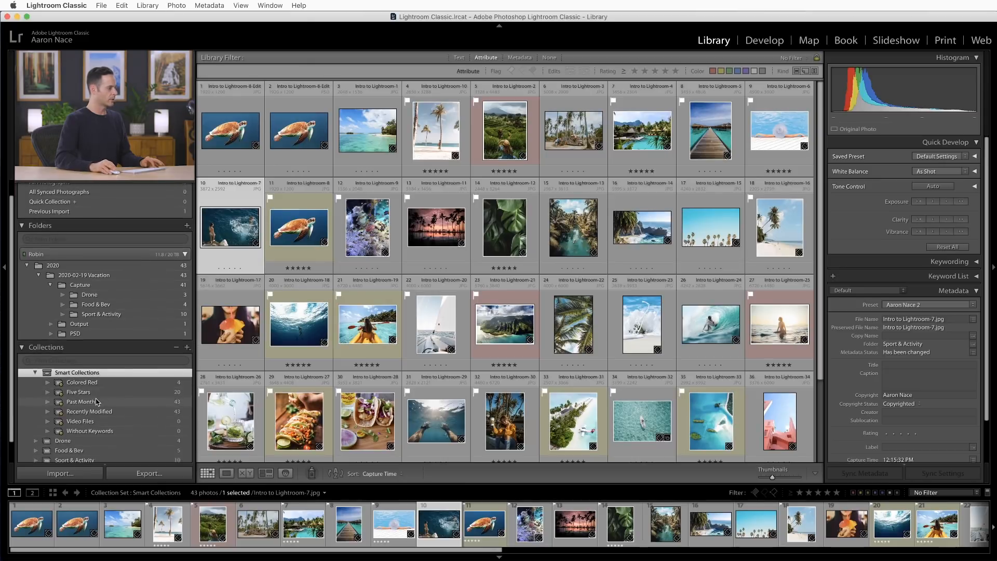
click(111, 381)
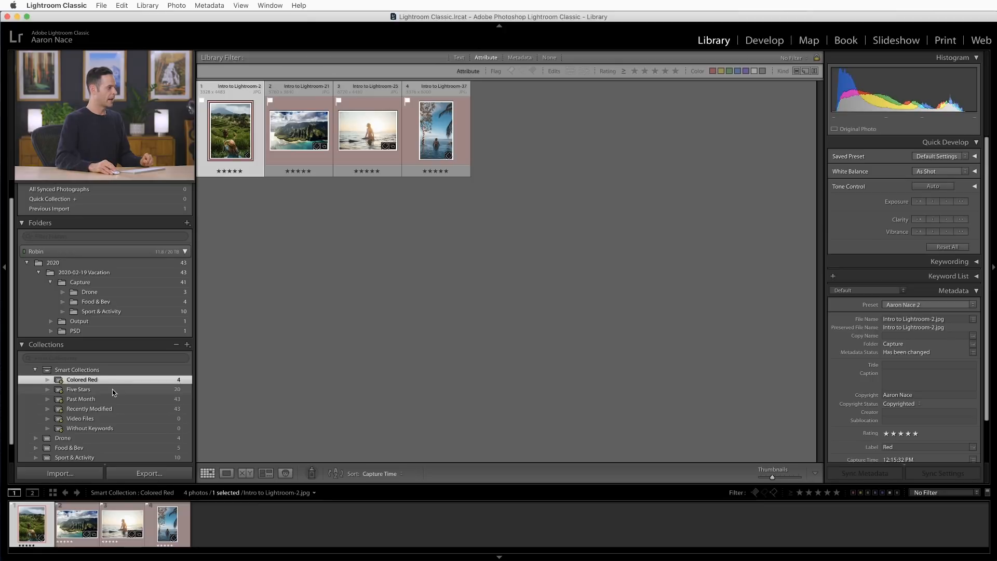
click(113, 390)
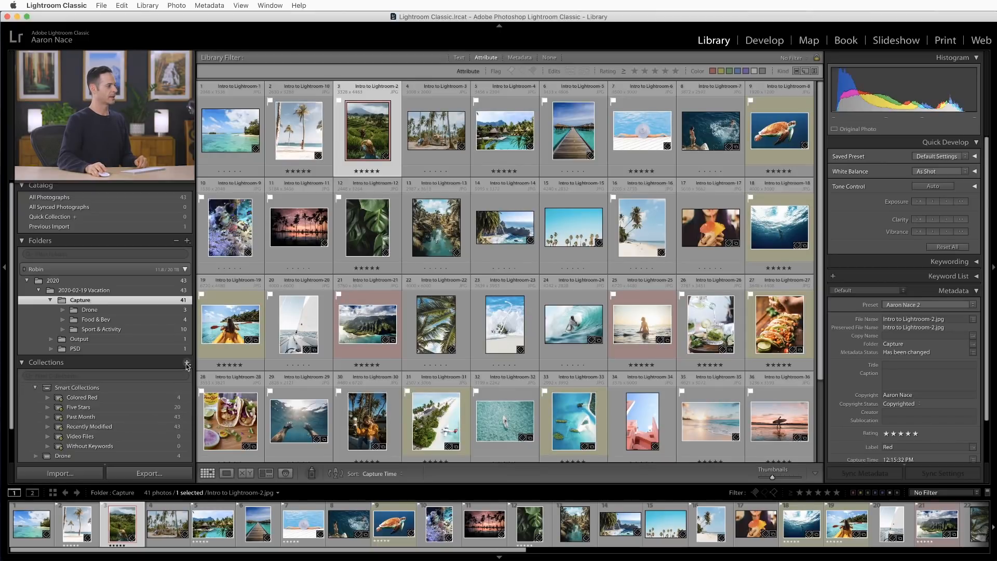
Start a smart collection named Favs that matches all rules, keeping the rule that Rating is greater than or equal to five stars
click(187, 363)
click(221, 382)
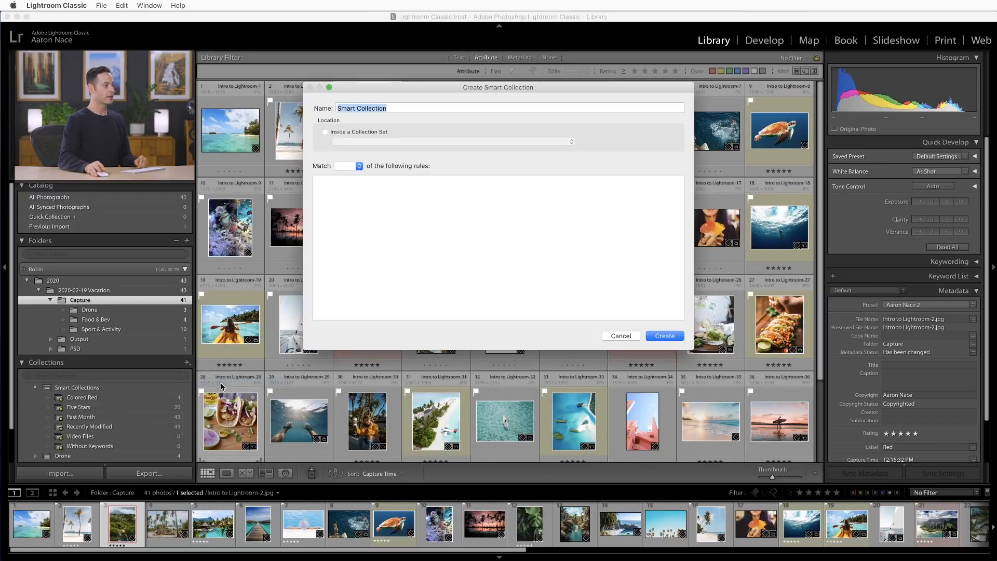
text(Favs)
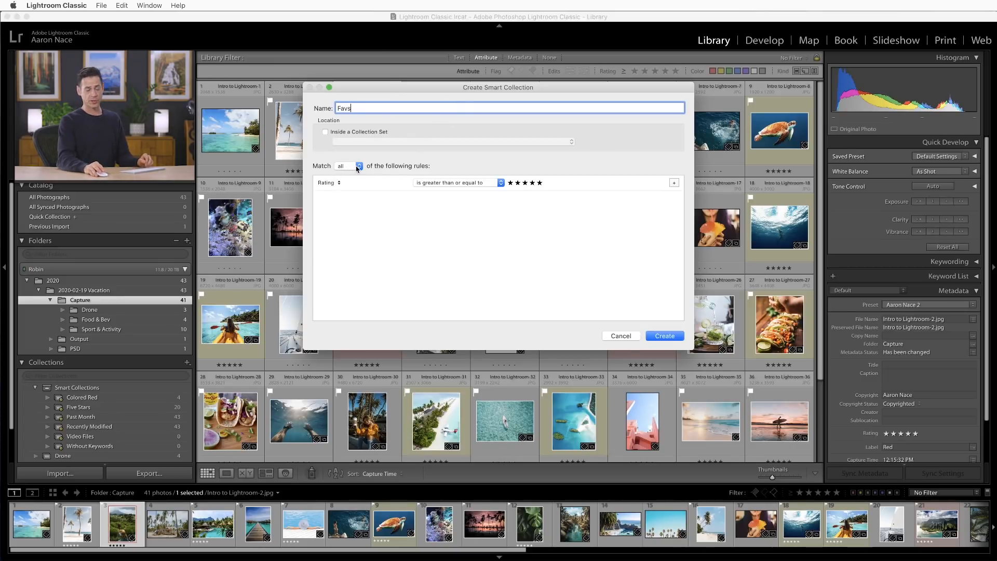
click(360, 166)
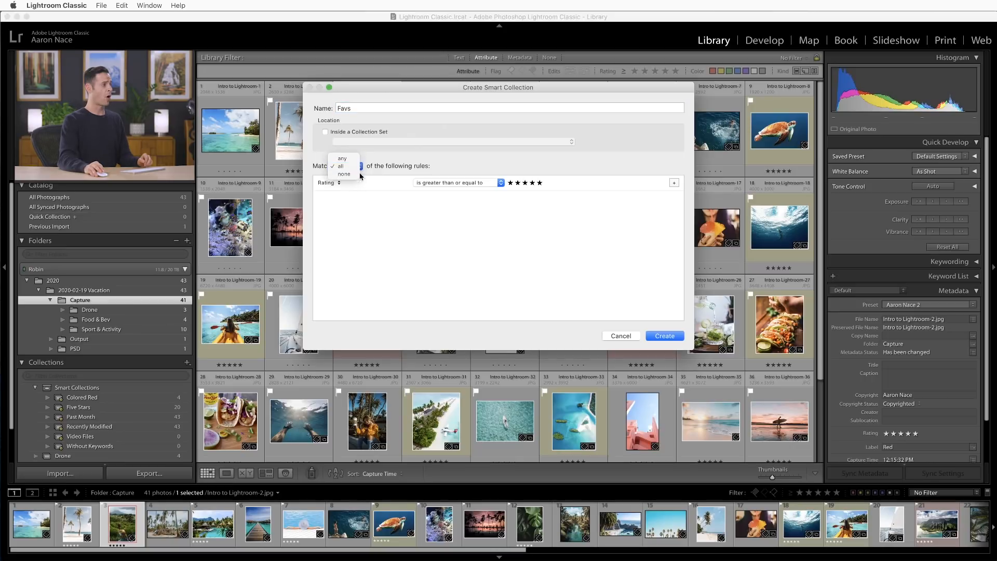
click(349, 166)
click(332, 183)
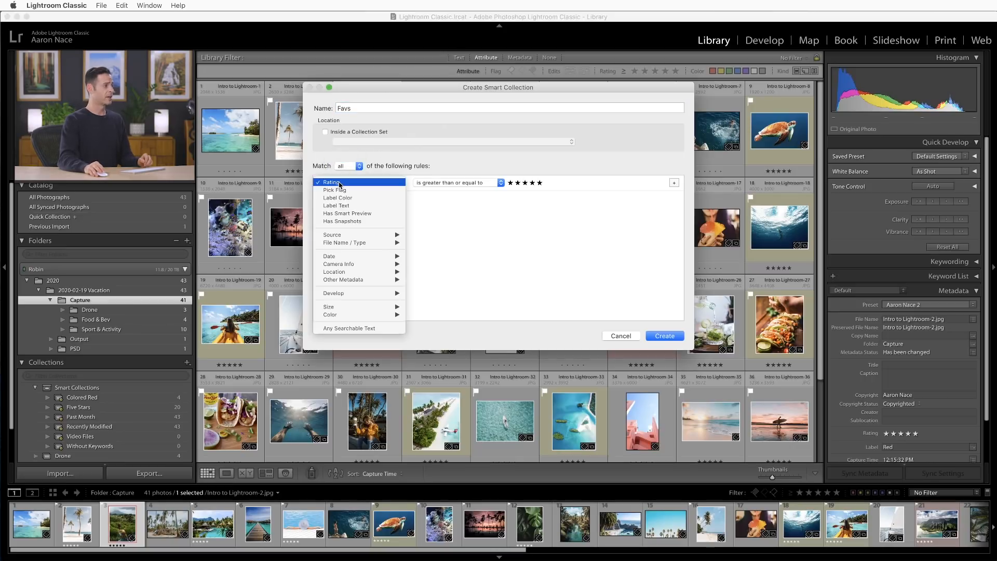
mouse_move(348, 259)
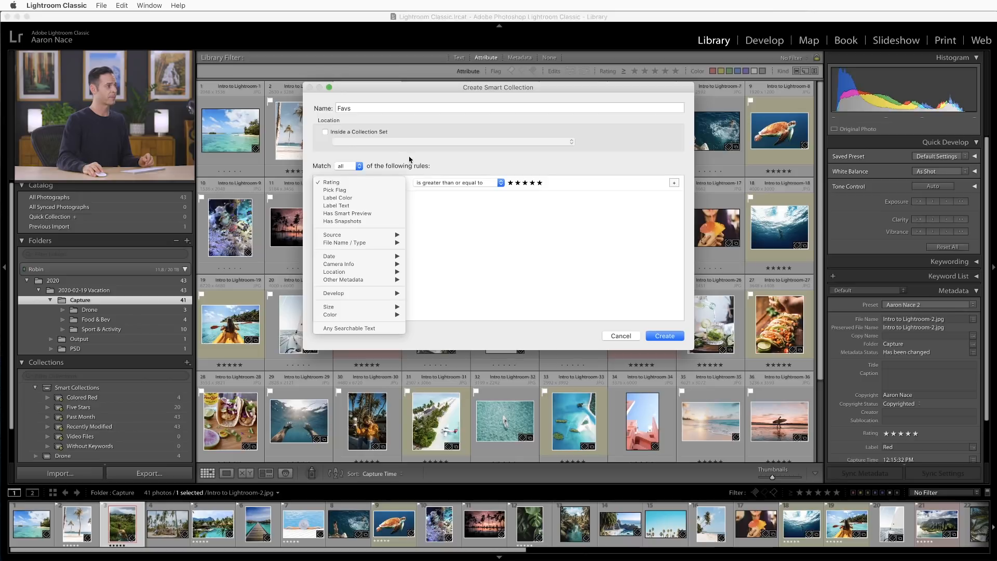
click(357, 183)
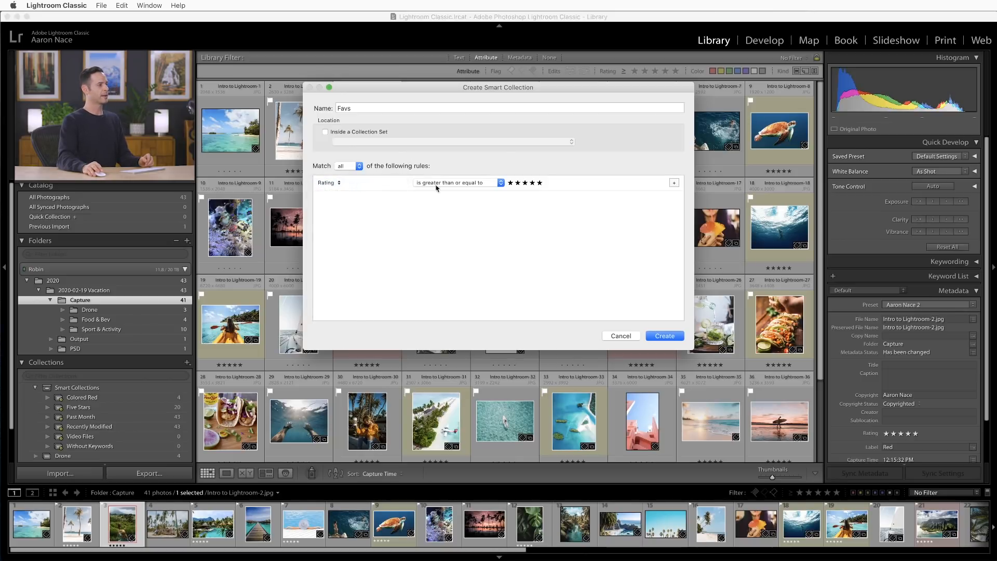
click(441, 182)
click(476, 182)
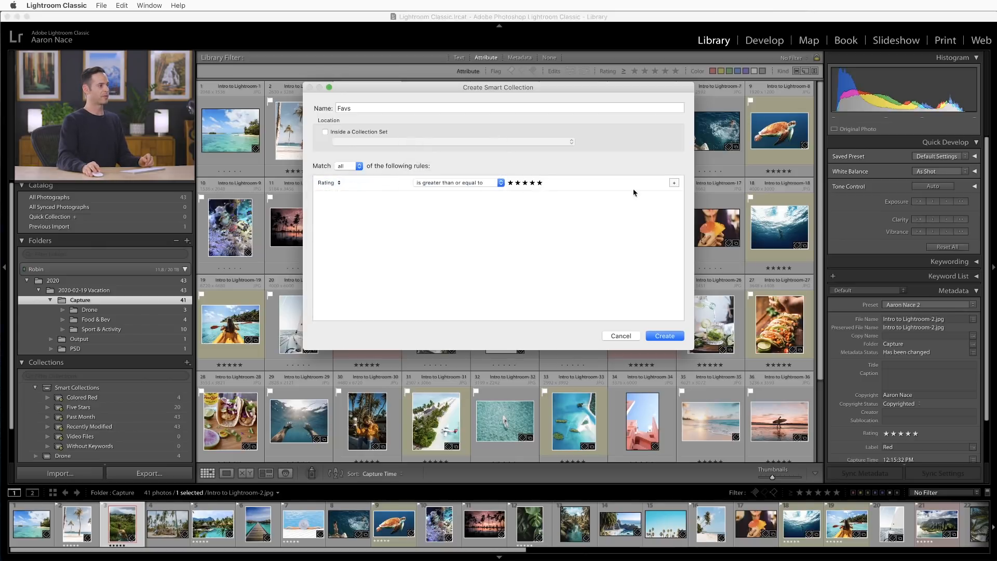
Add two Label Color rules to the Favs smart collection, one for red and one for yellow
click(674, 183)
click(330, 202)
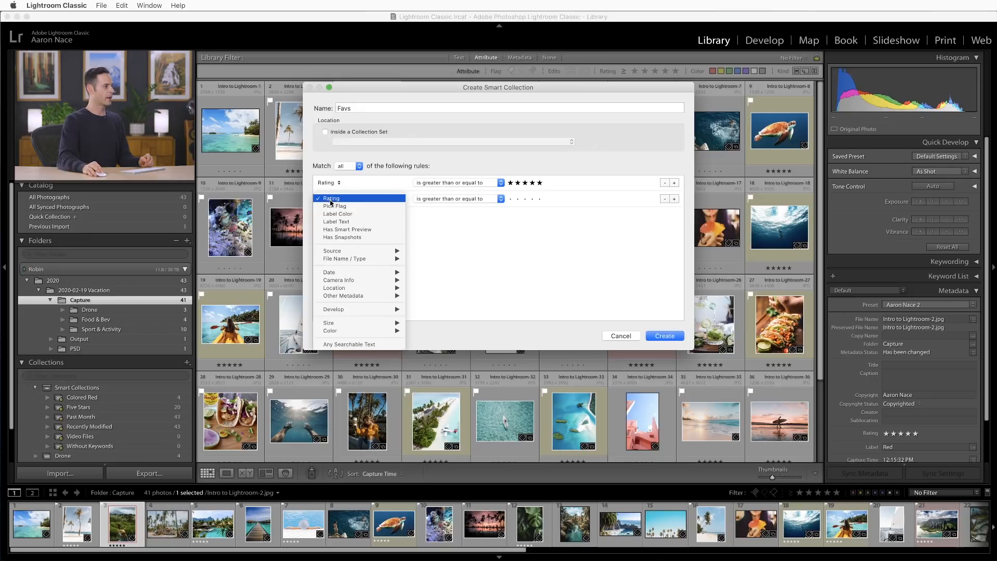
click(358, 216)
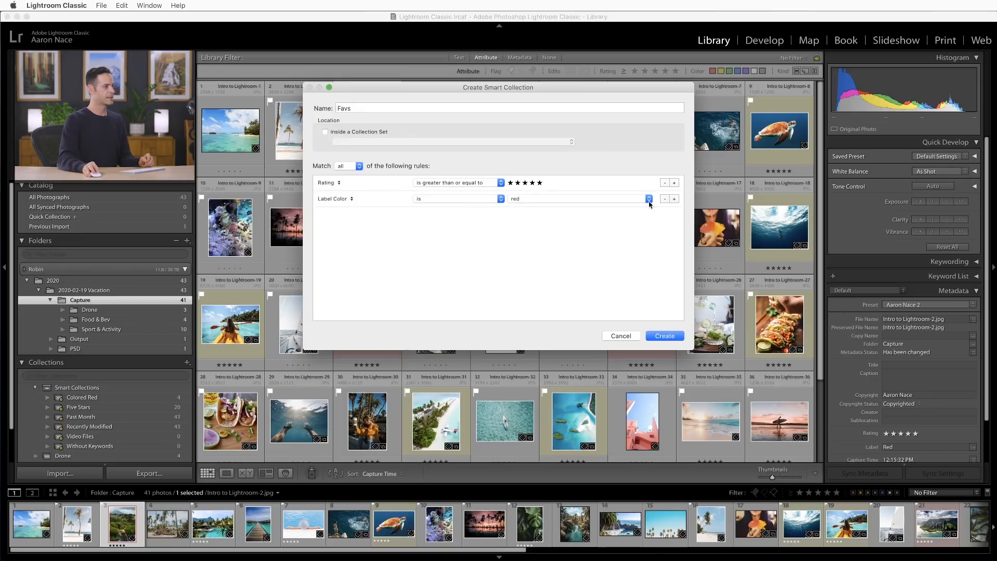
click(675, 200)
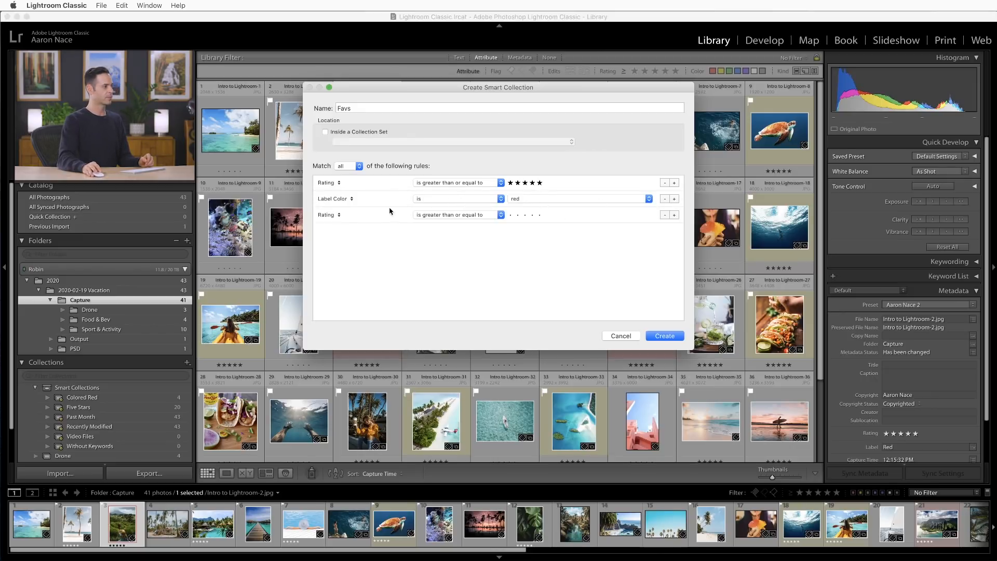
click(333, 217)
click(367, 225)
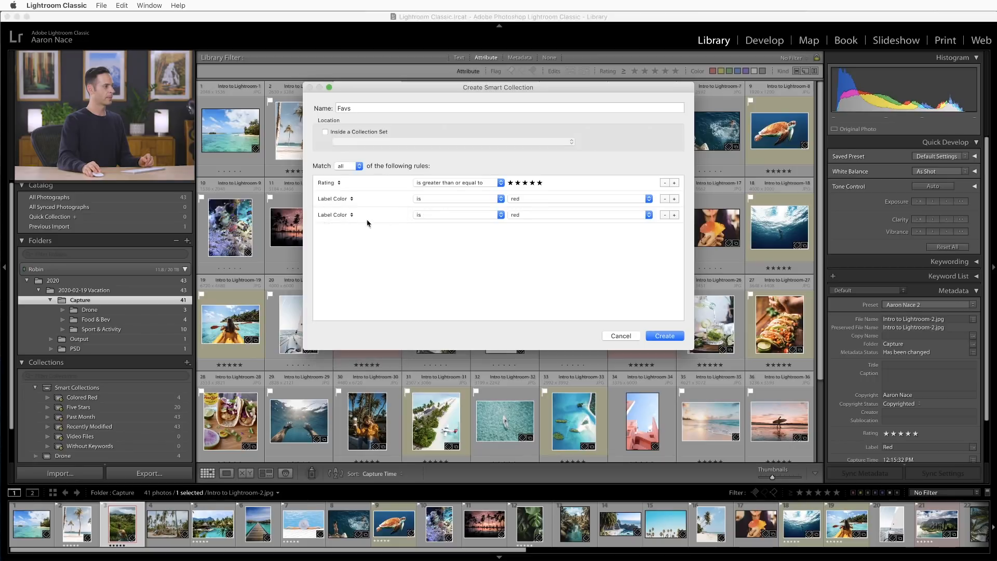
click(534, 215)
click(535, 225)
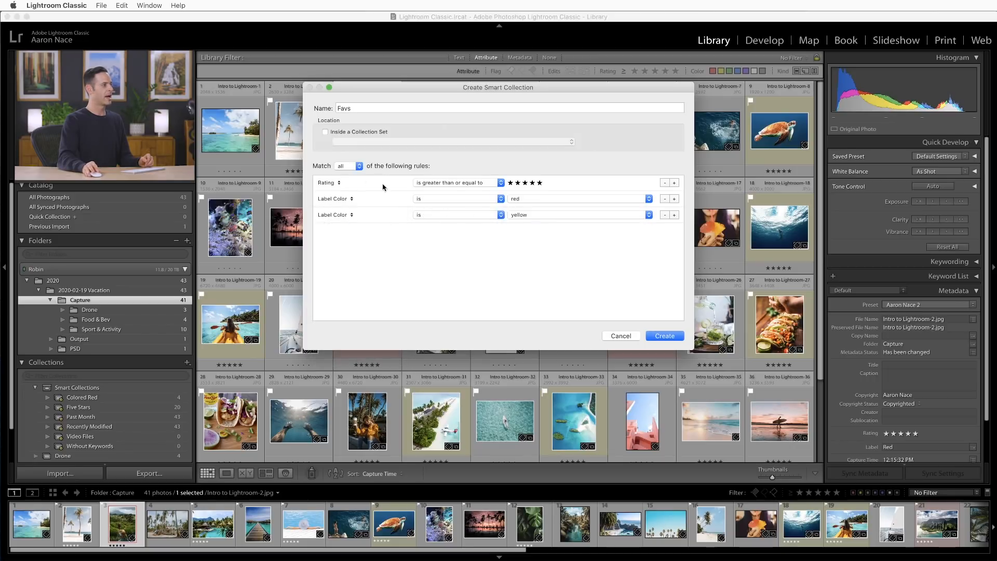
Set Favs to match any of the rules, create the smart collection and deselect its photos
click(346, 167)
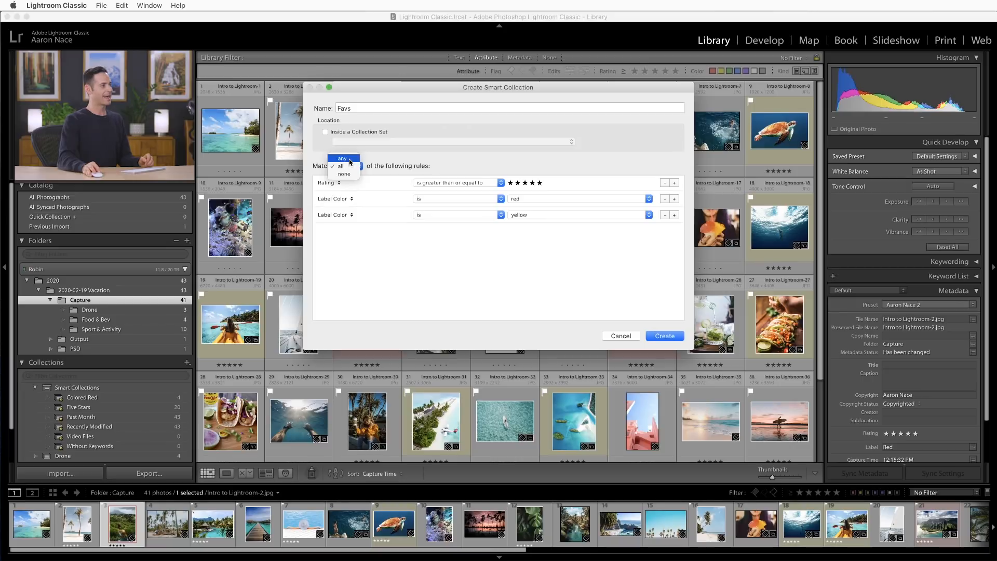
click(350, 160)
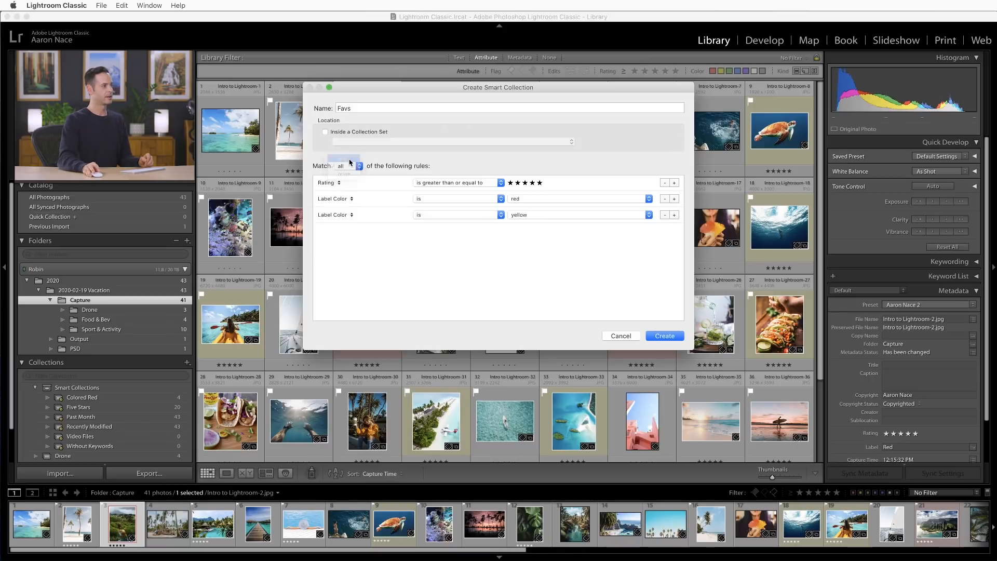
click(664, 336)
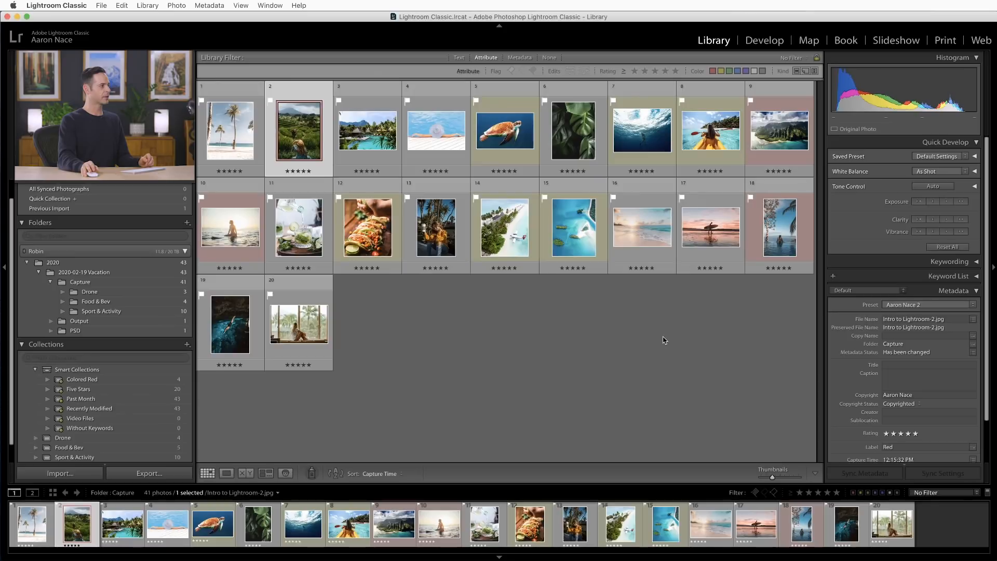
click(457, 349)
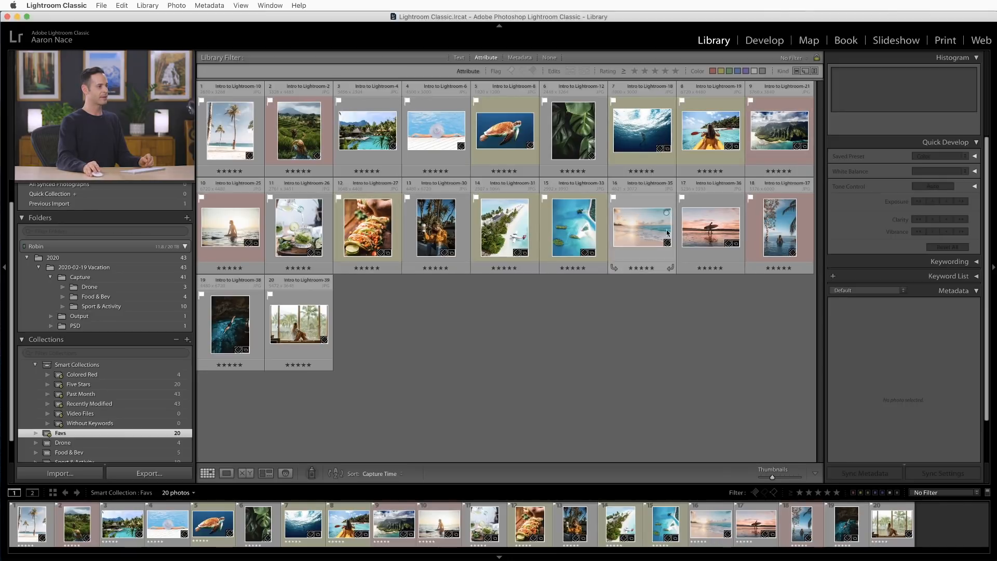
Edit the Favs smart collection to match all rules, remove the red Label Color rule and save it
right_click(93, 437)
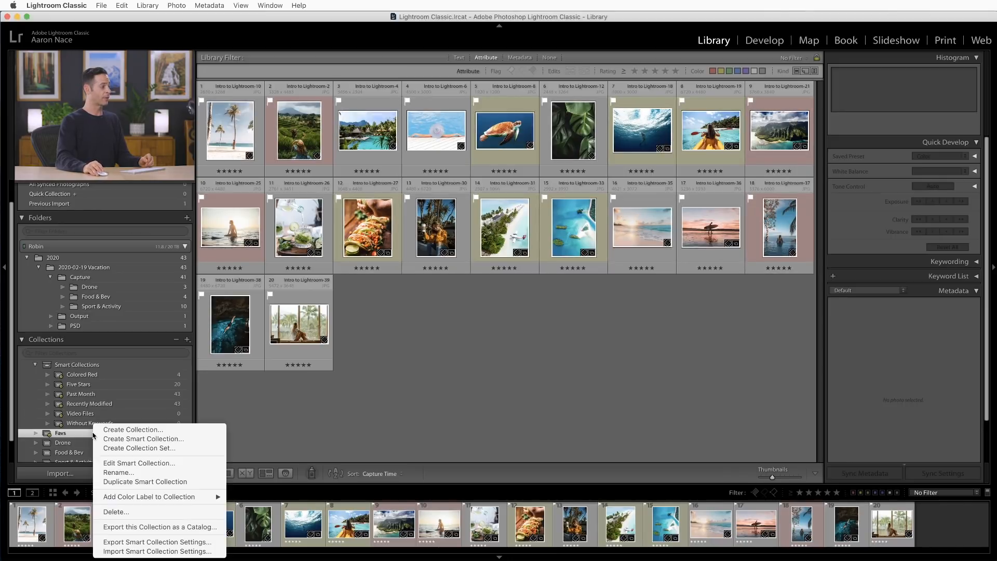
click(166, 469)
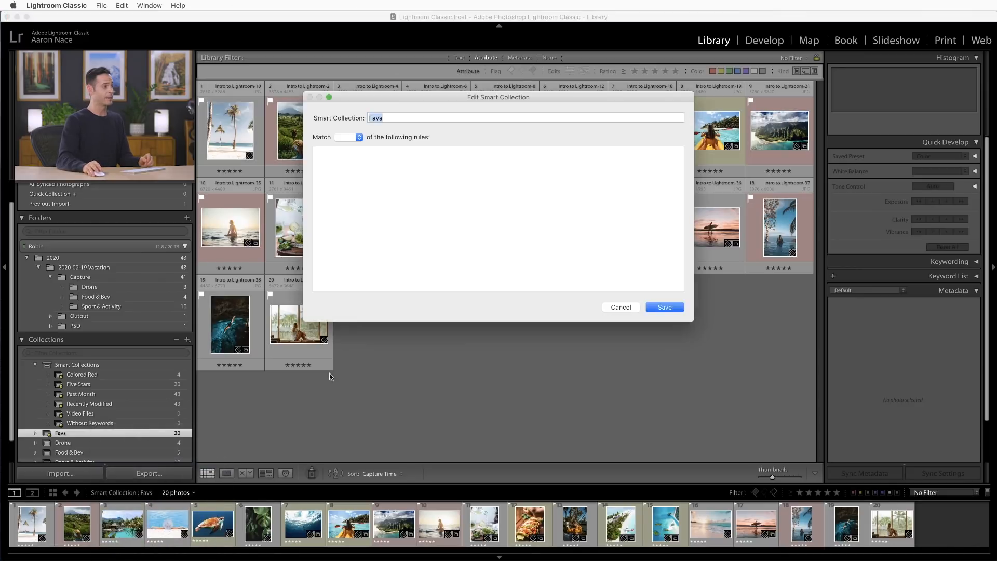
click(358, 137)
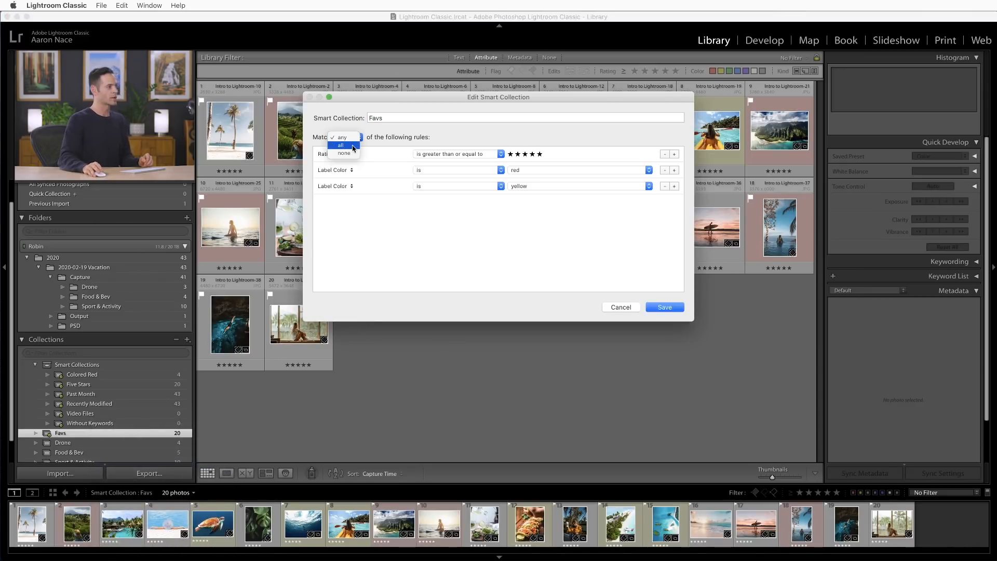
click(354, 146)
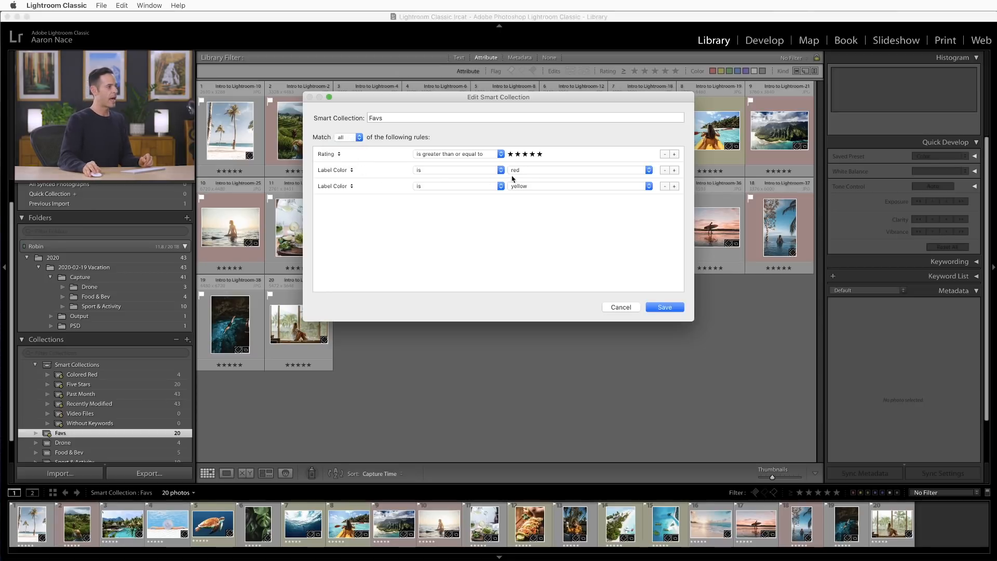
click(665, 171)
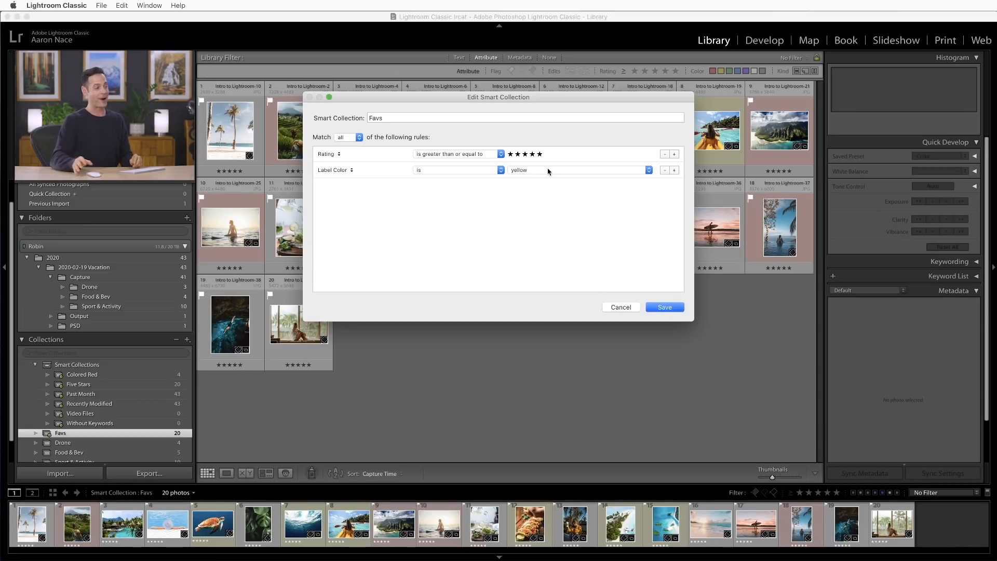
click(666, 308)
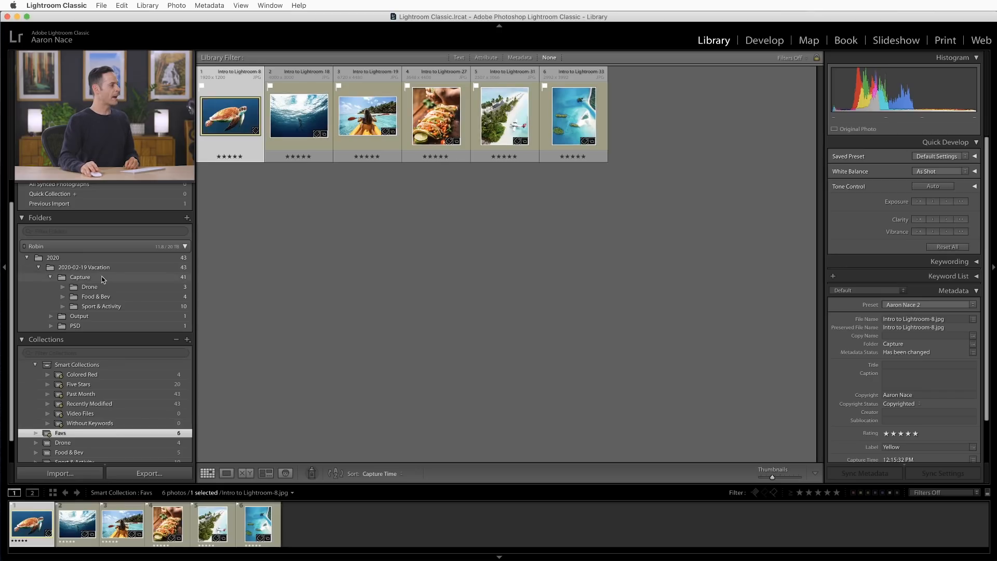
Show the Capture folder and display the Text options of the Library Filter
click(102, 279)
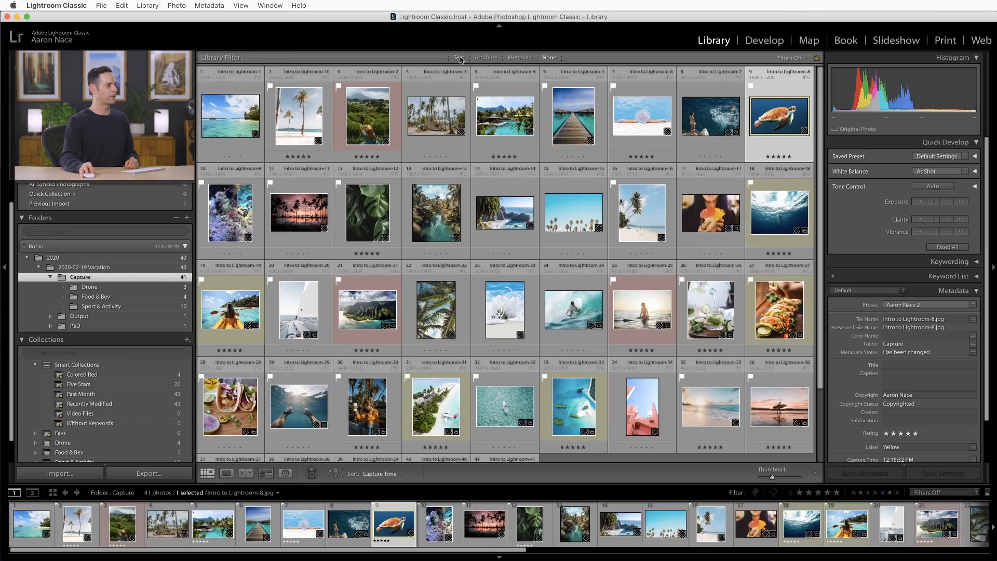
click(459, 57)
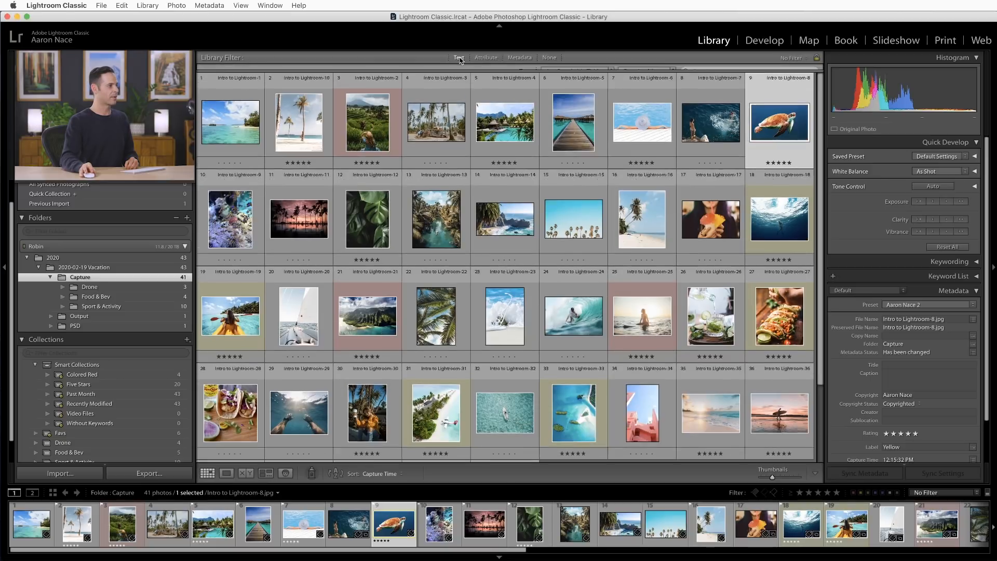
click(240, 6)
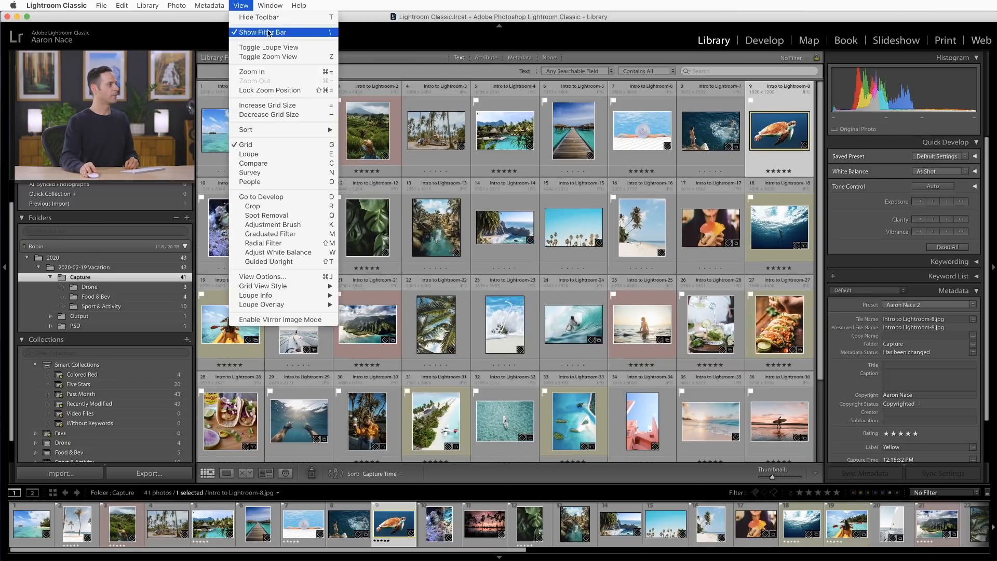
click(390, 57)
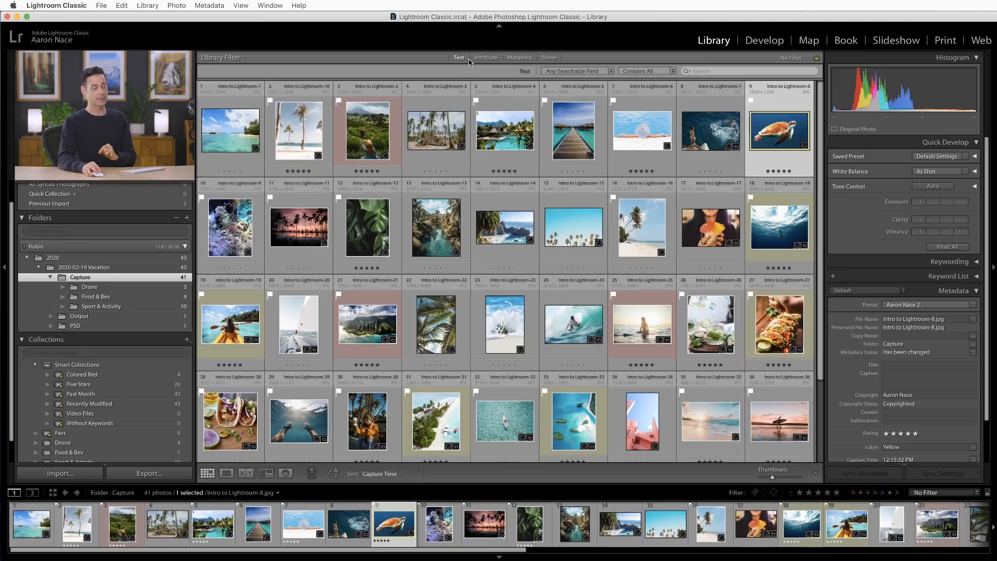
Search the Capture folder for "33" with the text filter set to Any Searchable Field and Contains All
click(572, 71)
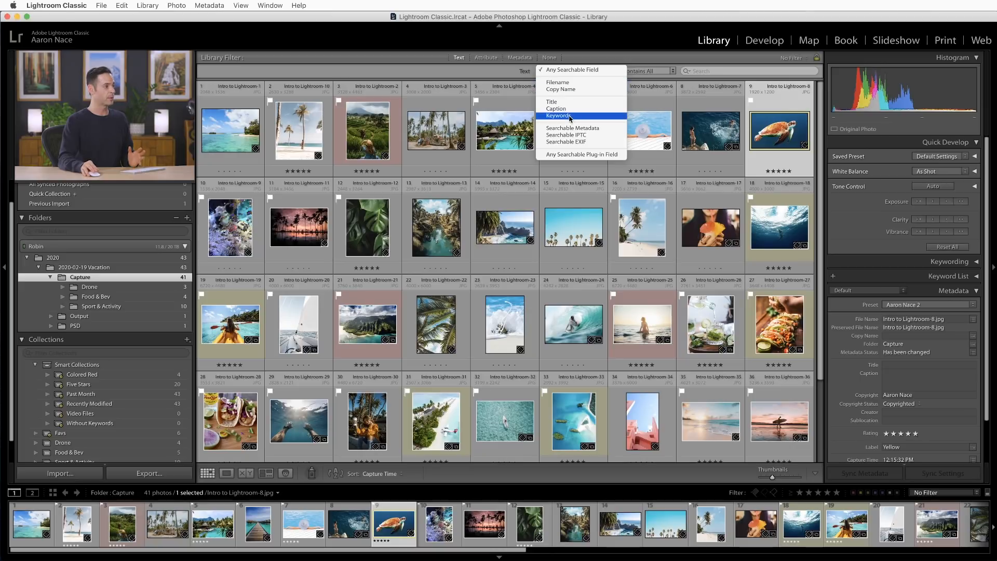
click(573, 70)
click(641, 71)
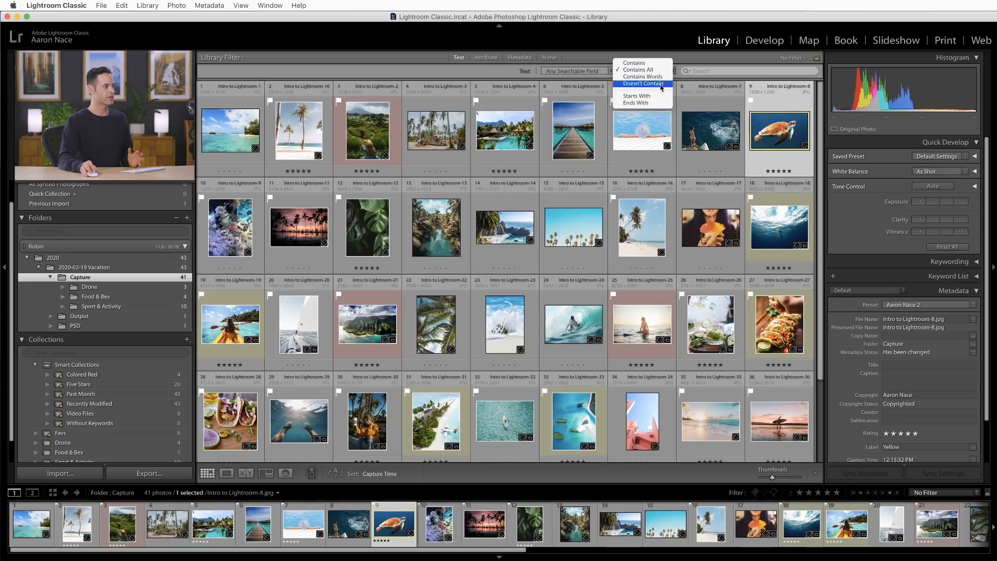
click(633, 70)
click(699, 71)
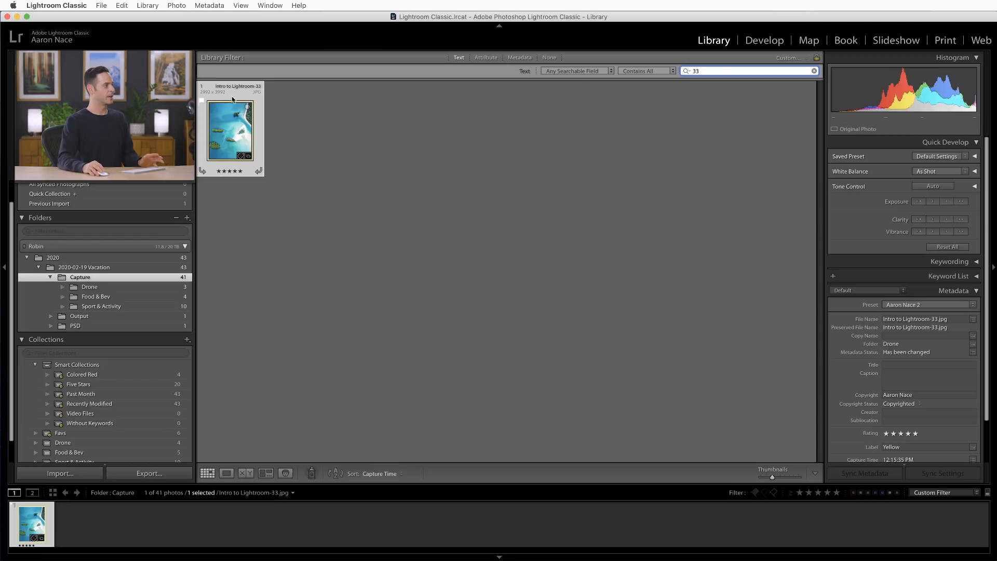
View the found Intro to Lightroom-33.jpg enlarged and return to the grid
double_click(234, 130)
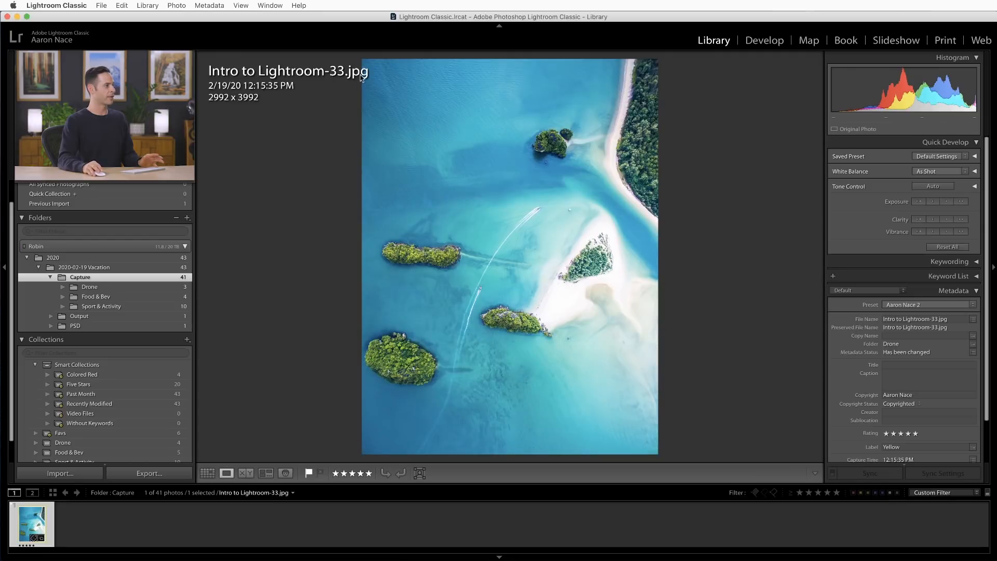
key(g)
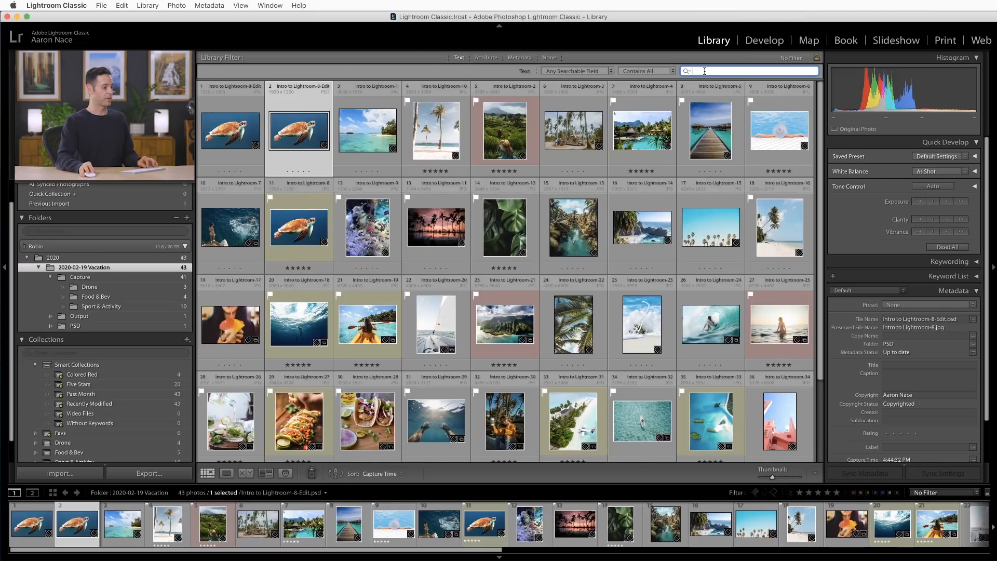
Search the 2020-02-19 Vacation folder and its Capture subfolder for "psd" and clear the search
key(Return)
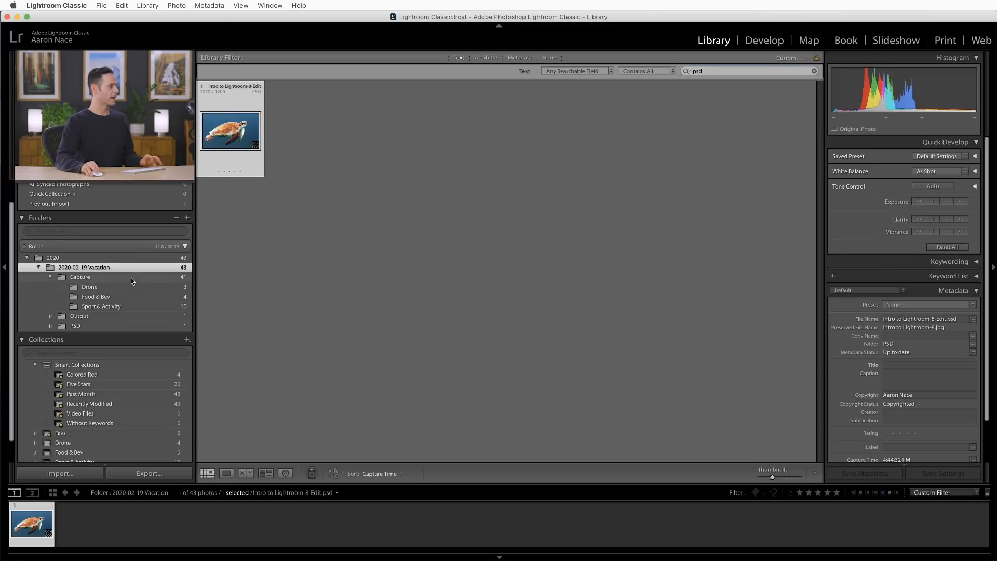
click(132, 280)
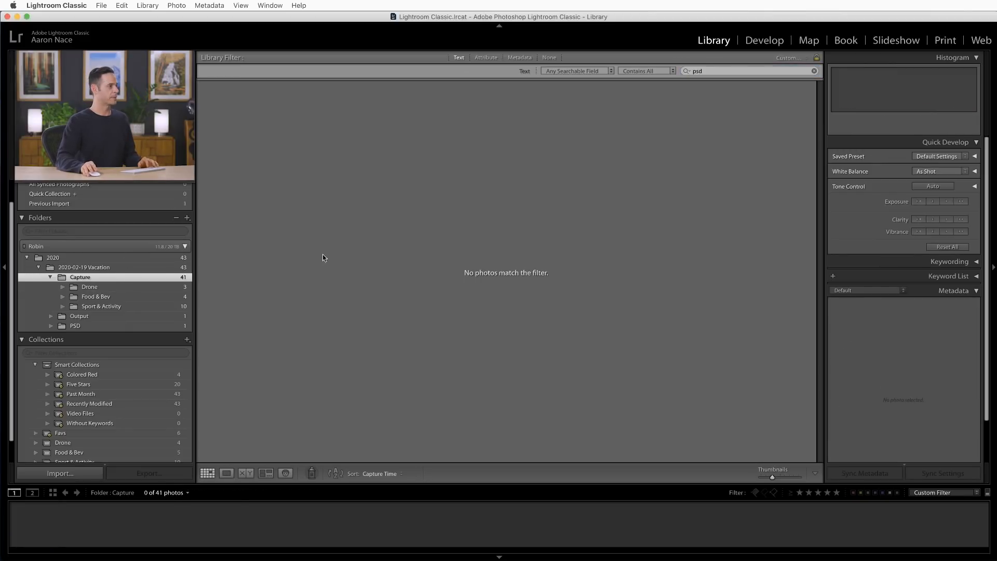
click(814, 73)
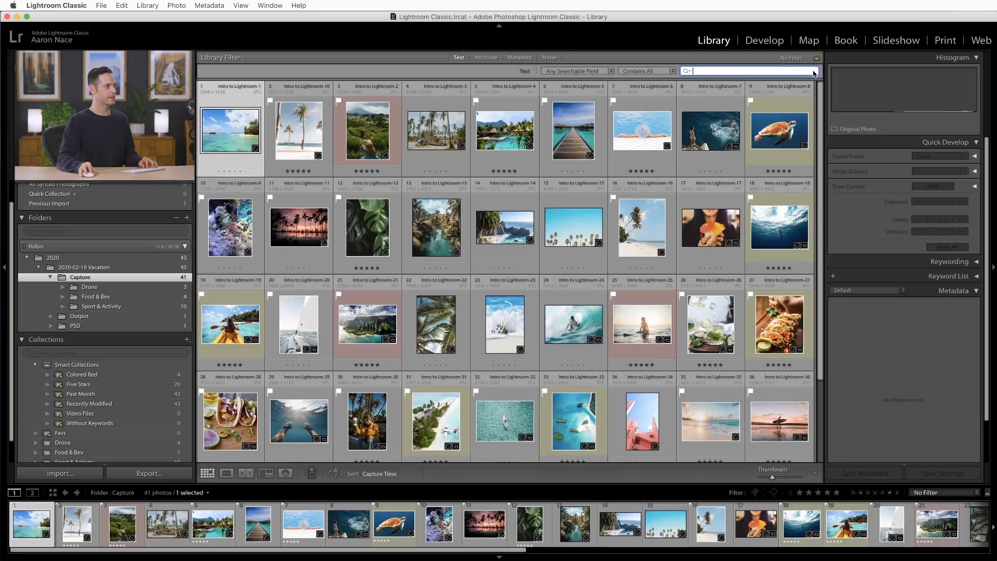
Show the Metadata filter for the 2020-02-19 Vacation folder and filter by Photoshop Document (PSD), finishing on the JPEG file type
click(519, 60)
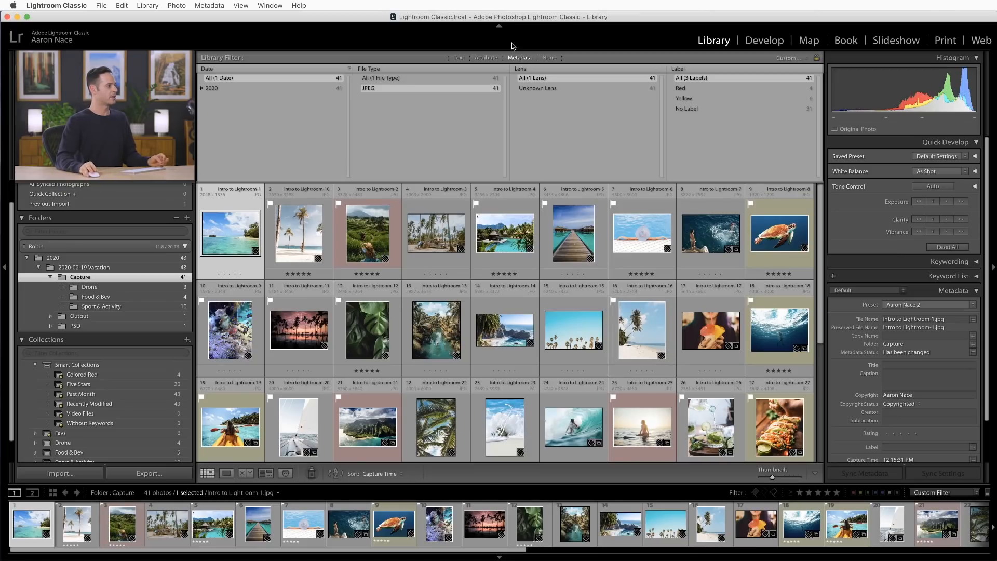
click(385, 71)
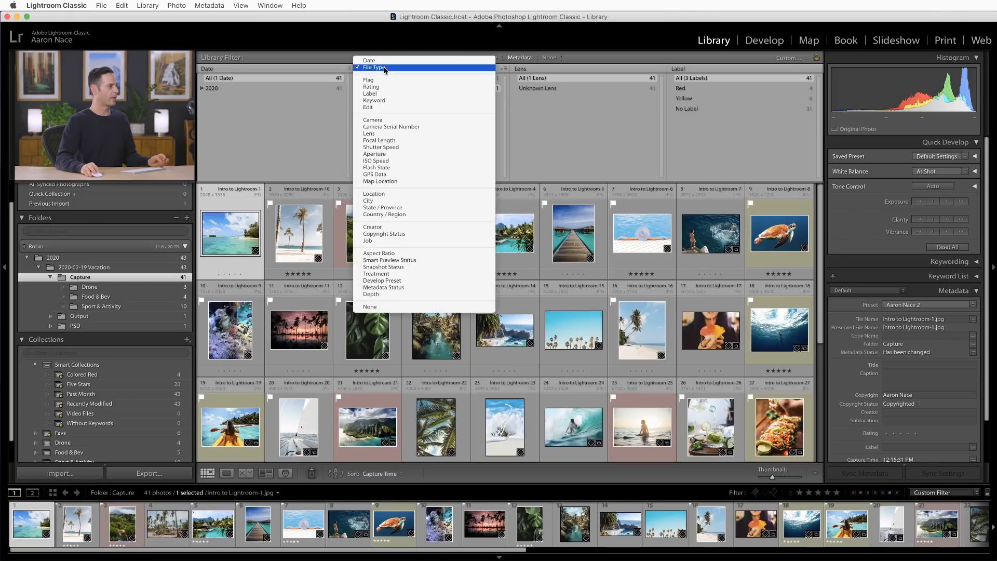
click(84, 267)
click(85, 267)
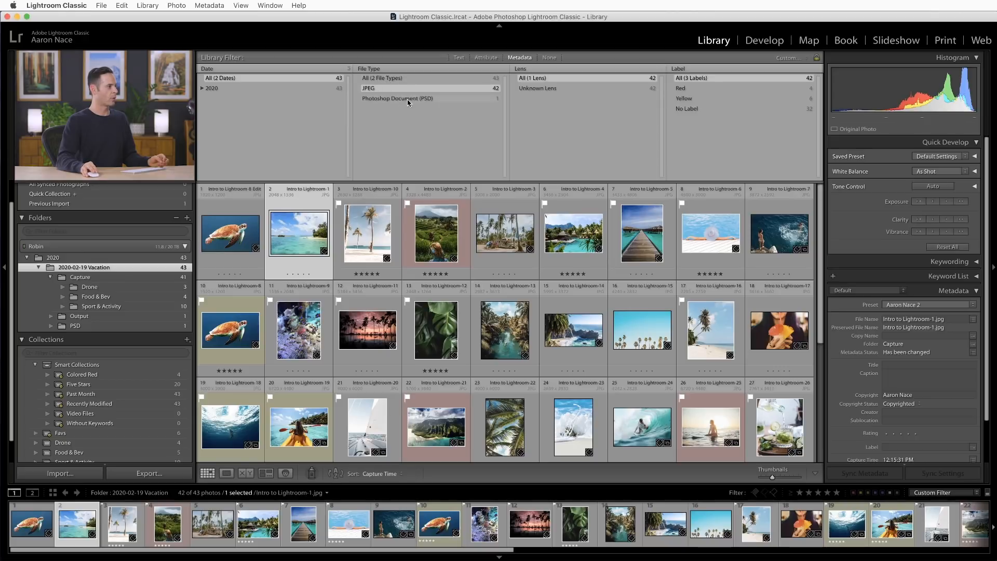
click(408, 98)
click(402, 89)
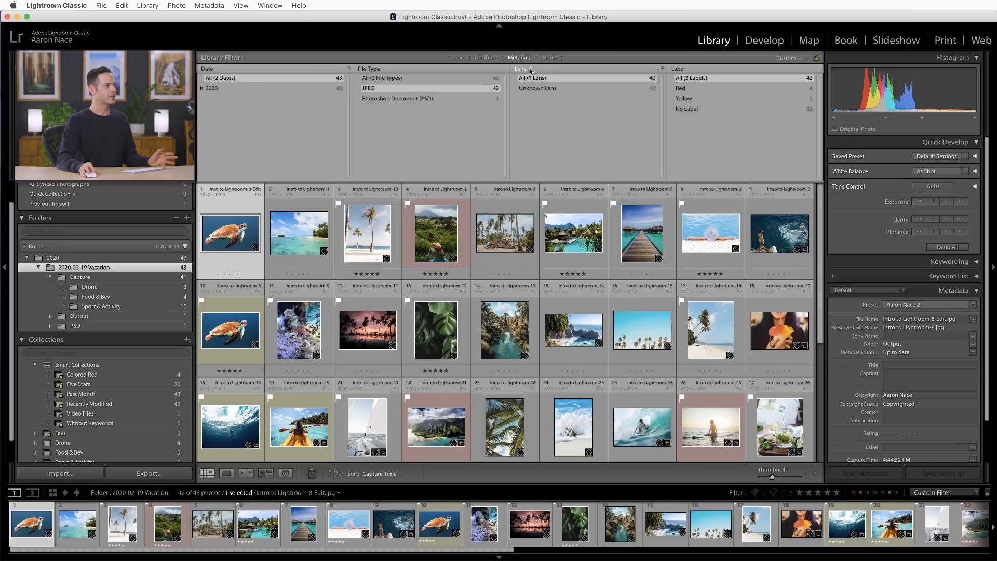
Replace the Lens filter column with Rating and filter the JPEG photos to 5 Stars with the Red label
click(530, 69)
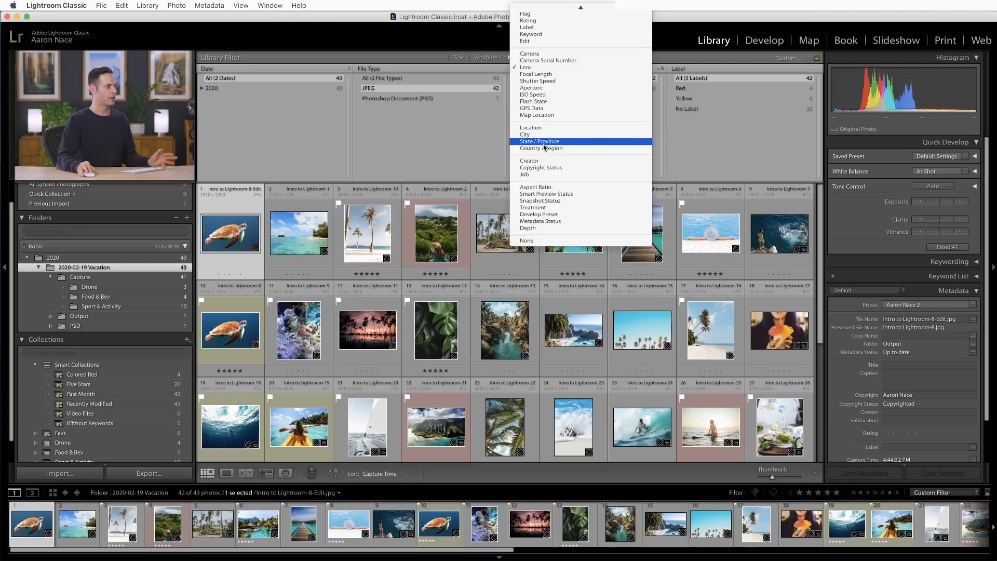
scroll(553, 221, up, 2)
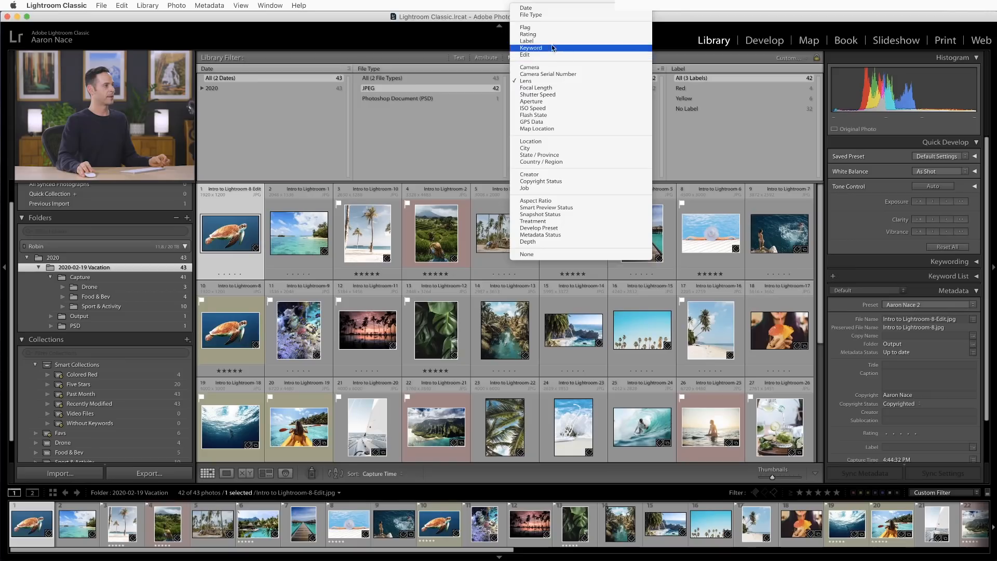
click(529, 35)
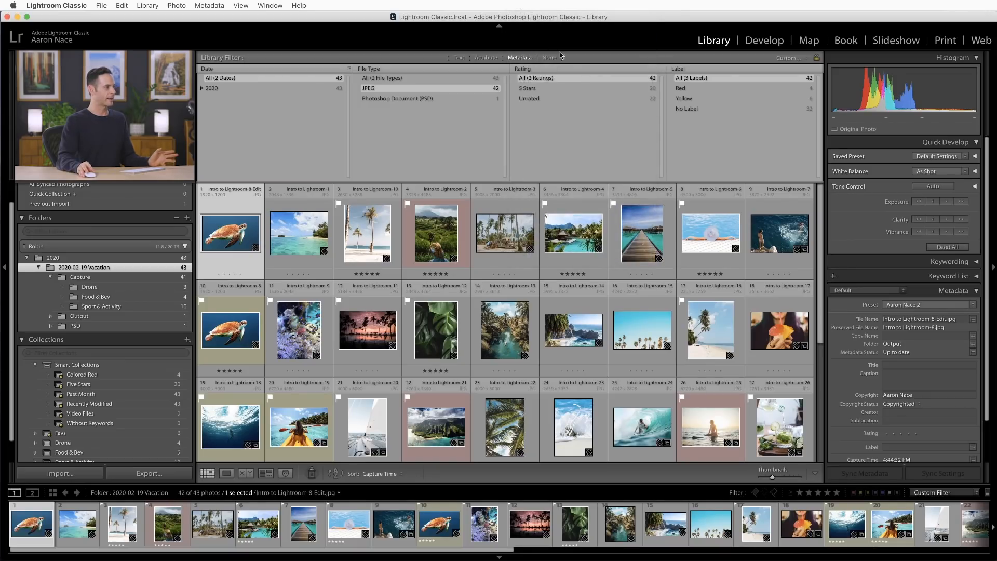
click(561, 89)
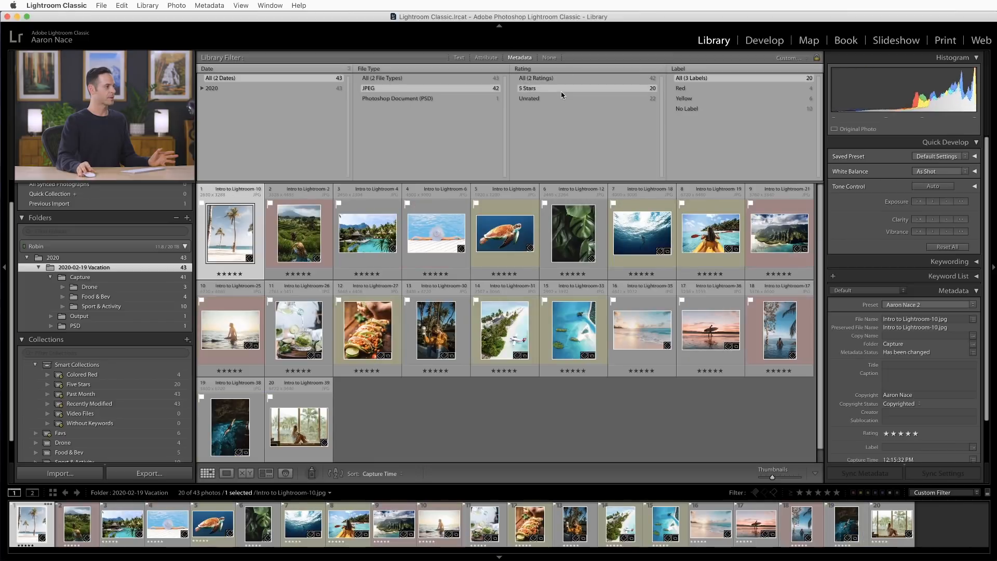
click(696, 89)
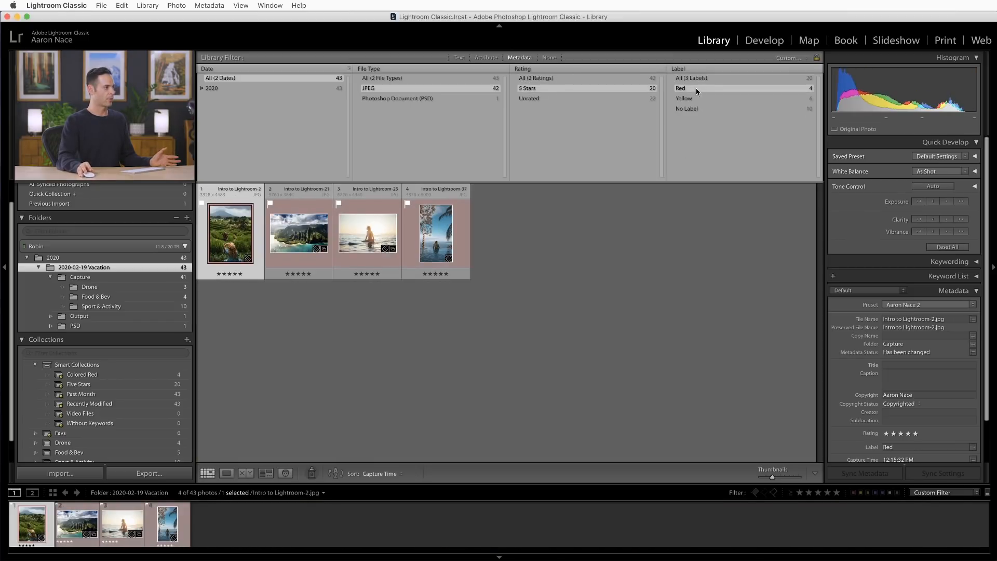
Reset the rating and label filters and narrow the JPEG photos to 5 Stars with the Yellow label
click(424, 98)
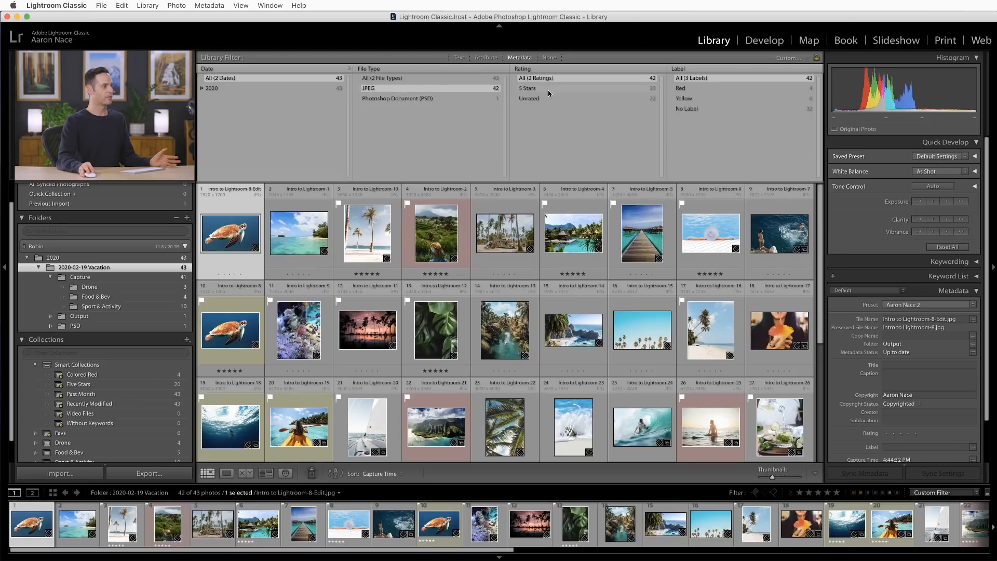
click(549, 89)
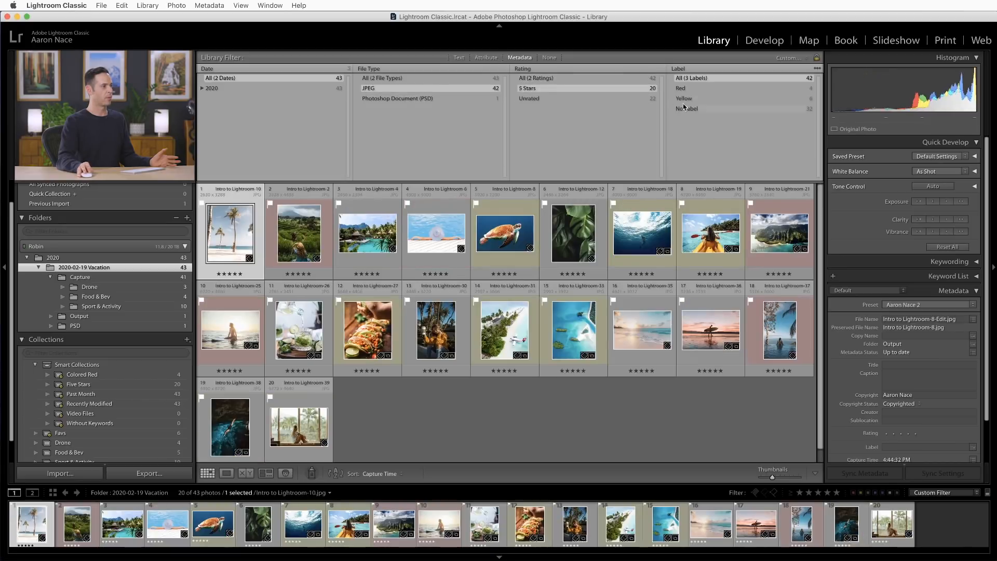
click(684, 99)
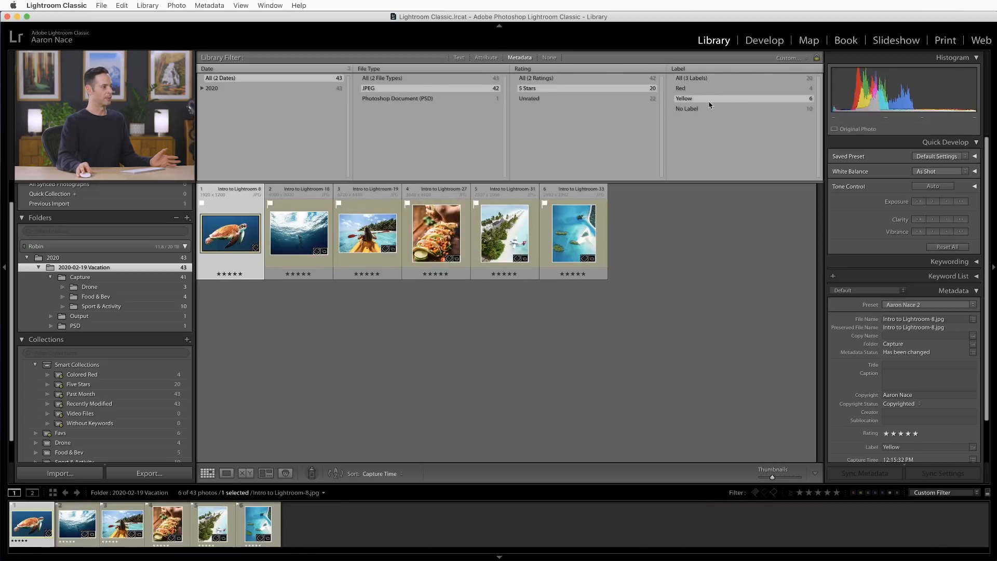